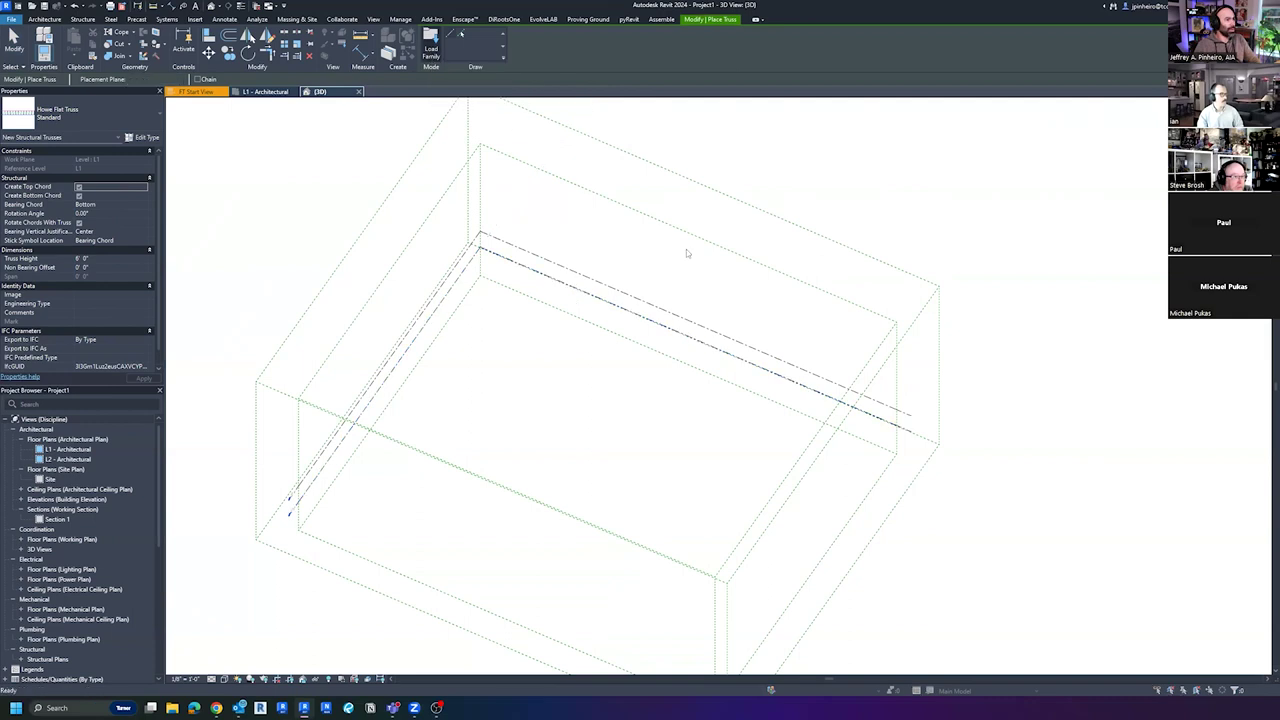
pyautogui.click(665, 256)
pyautogui.press('Escape')
pyautogui.press('Escape')
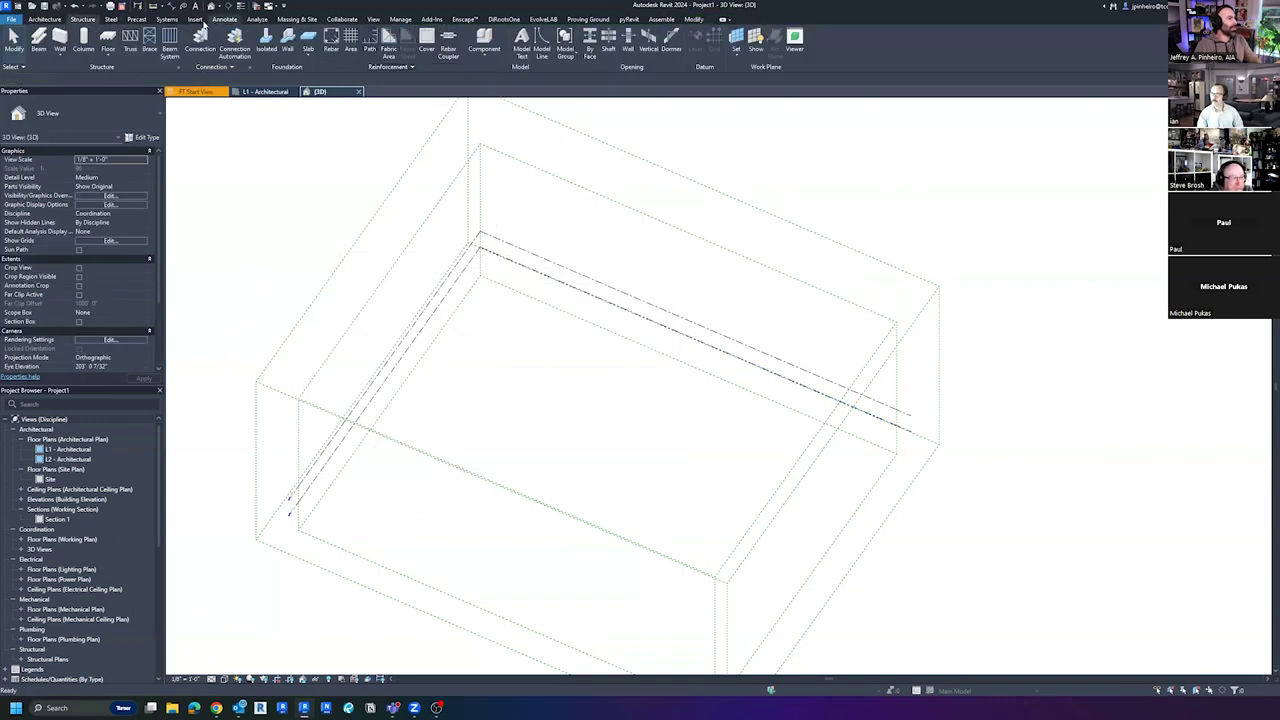
pyautogui.click(196, 19)
pyautogui.click(429, 45)
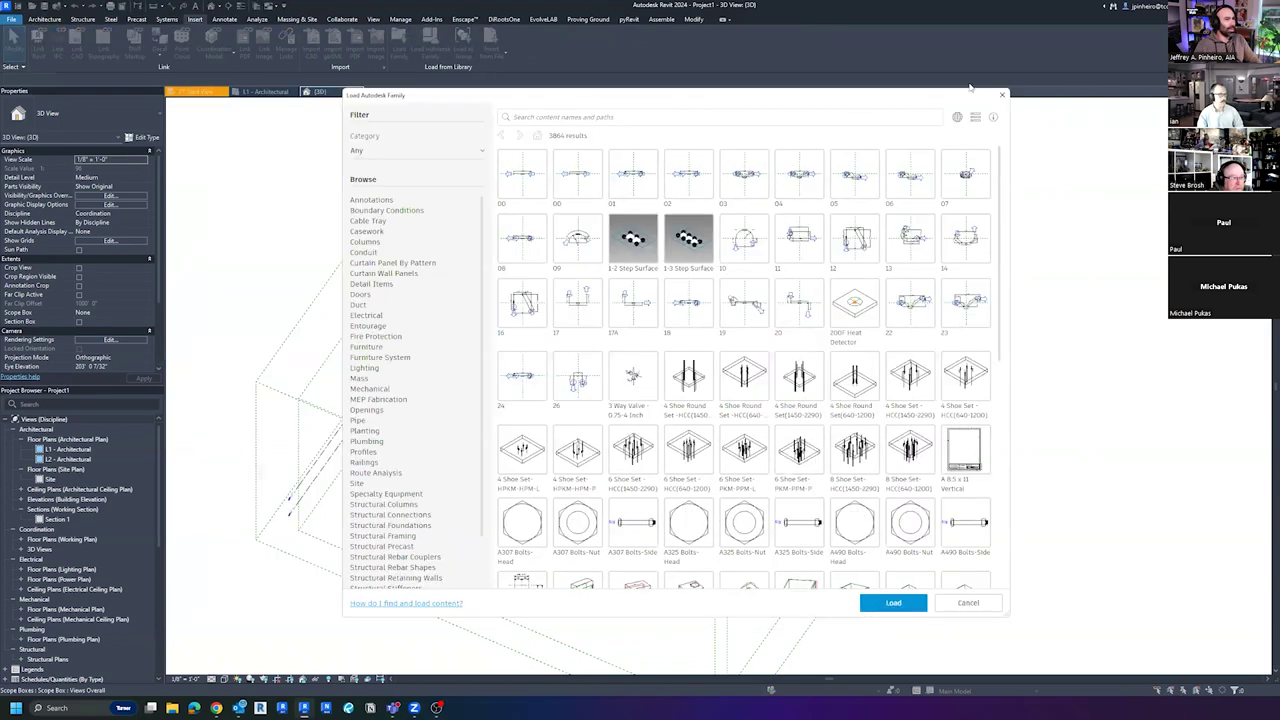
pyautogui.click(1001, 96)
pyautogui.click(44, 19)
pyautogui.click(83, 19)
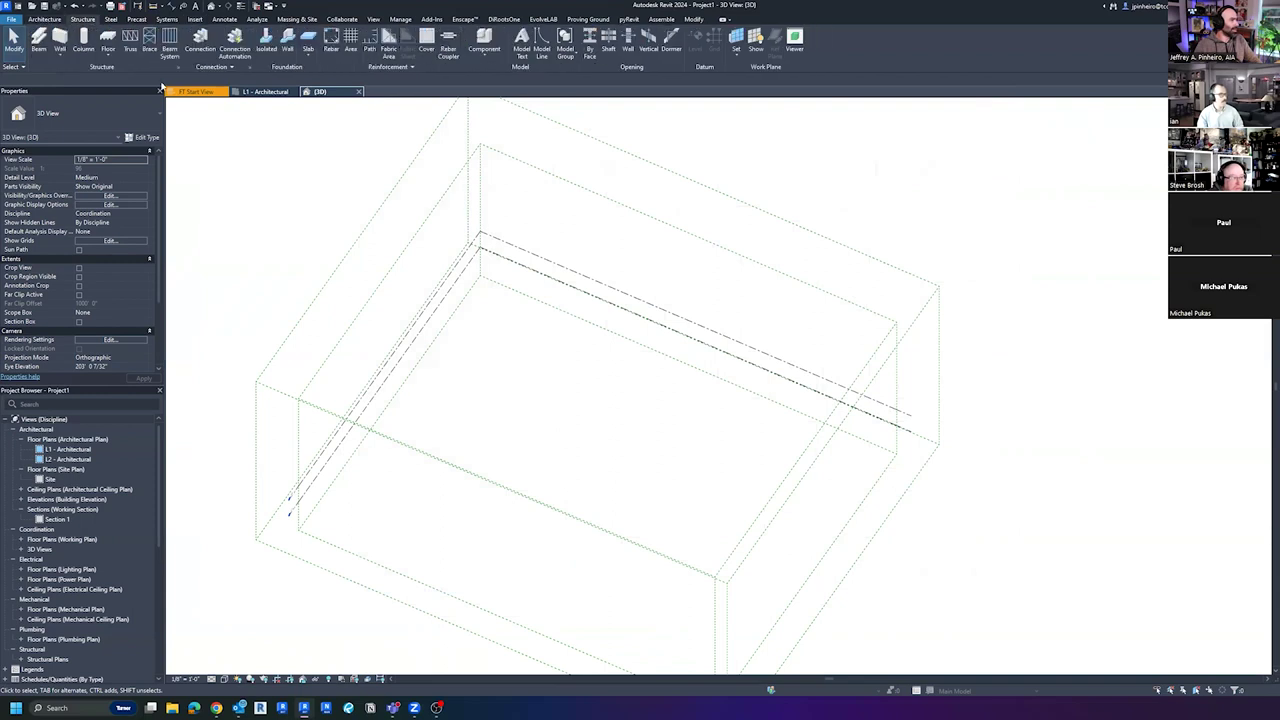
pyautogui.click(130, 40)
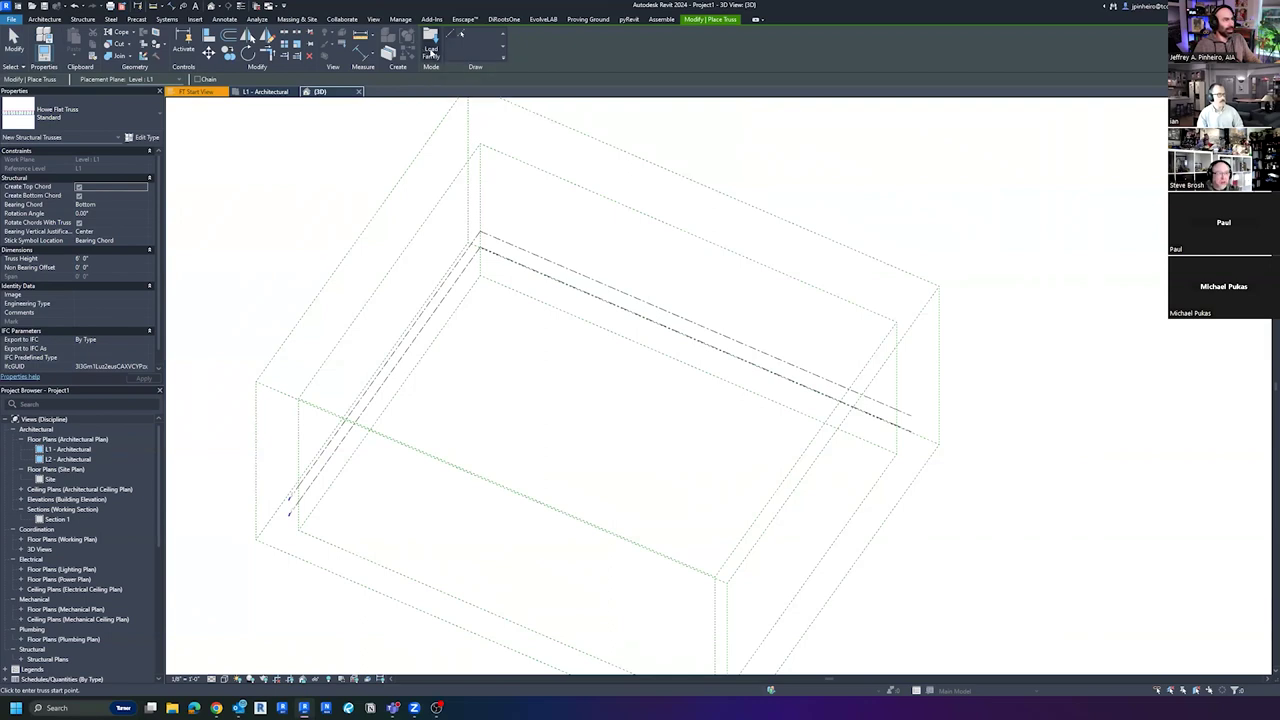
pyautogui.click(431, 45)
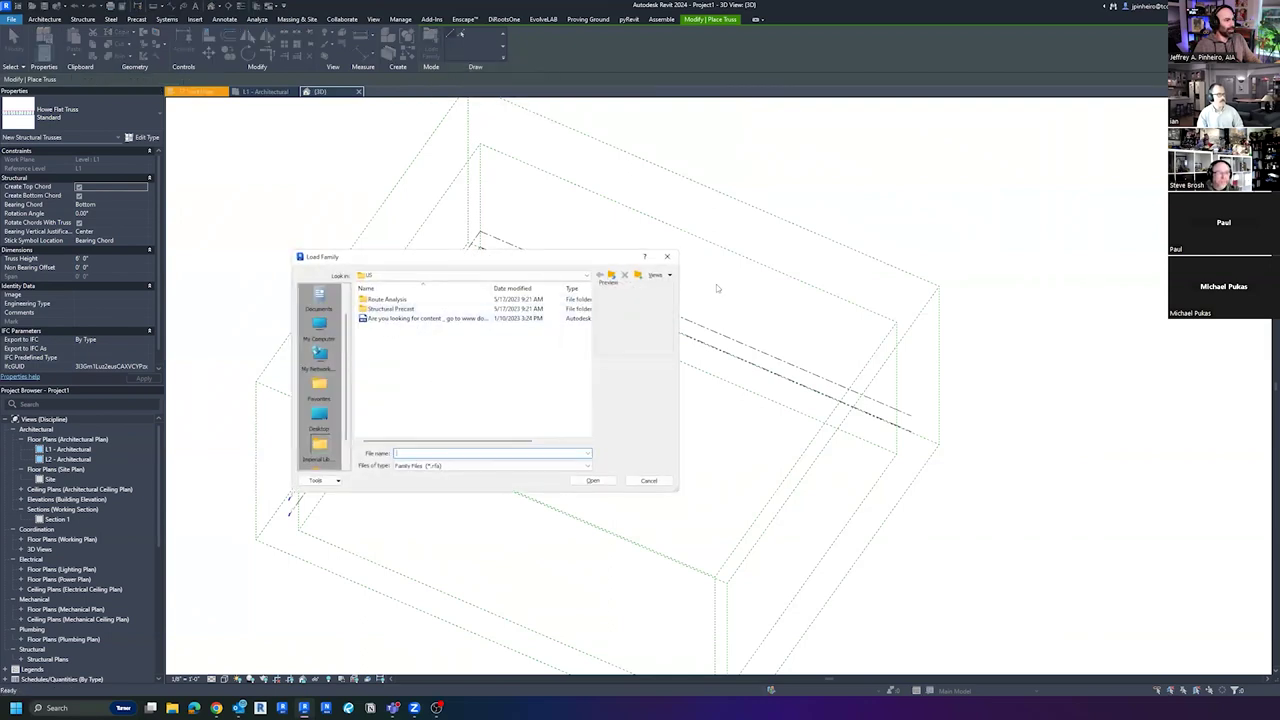
pyautogui.click(667, 259)
pyautogui.press('Escape')
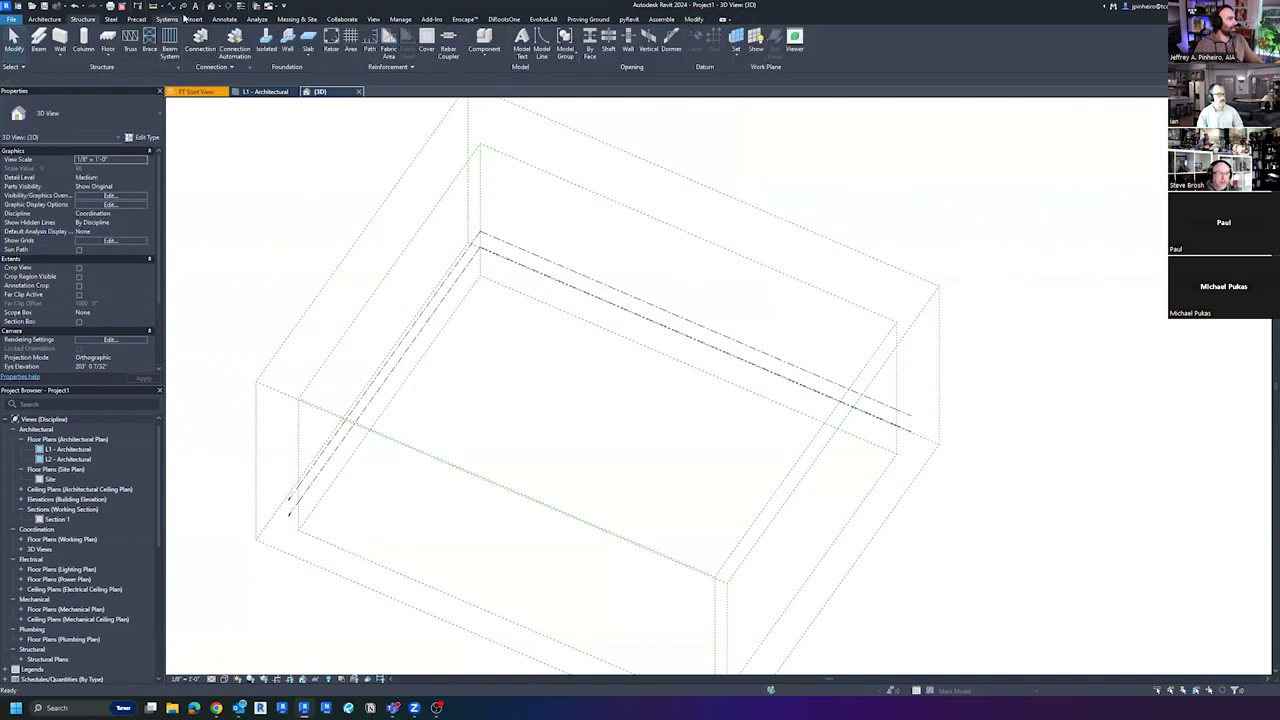
# Search the Autodesk family library for "truss" and load the Howe Gabled Truss-6 Panel family
pyautogui.click(195, 19)
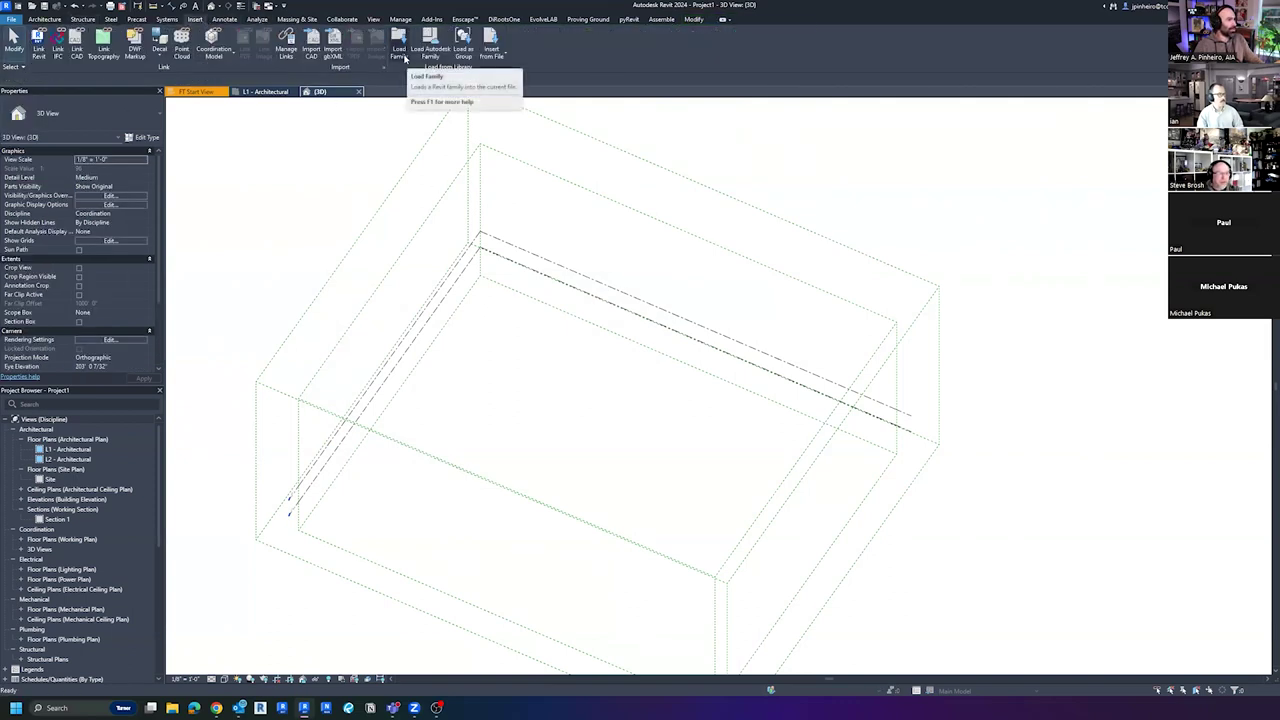
pyautogui.click(428, 52)
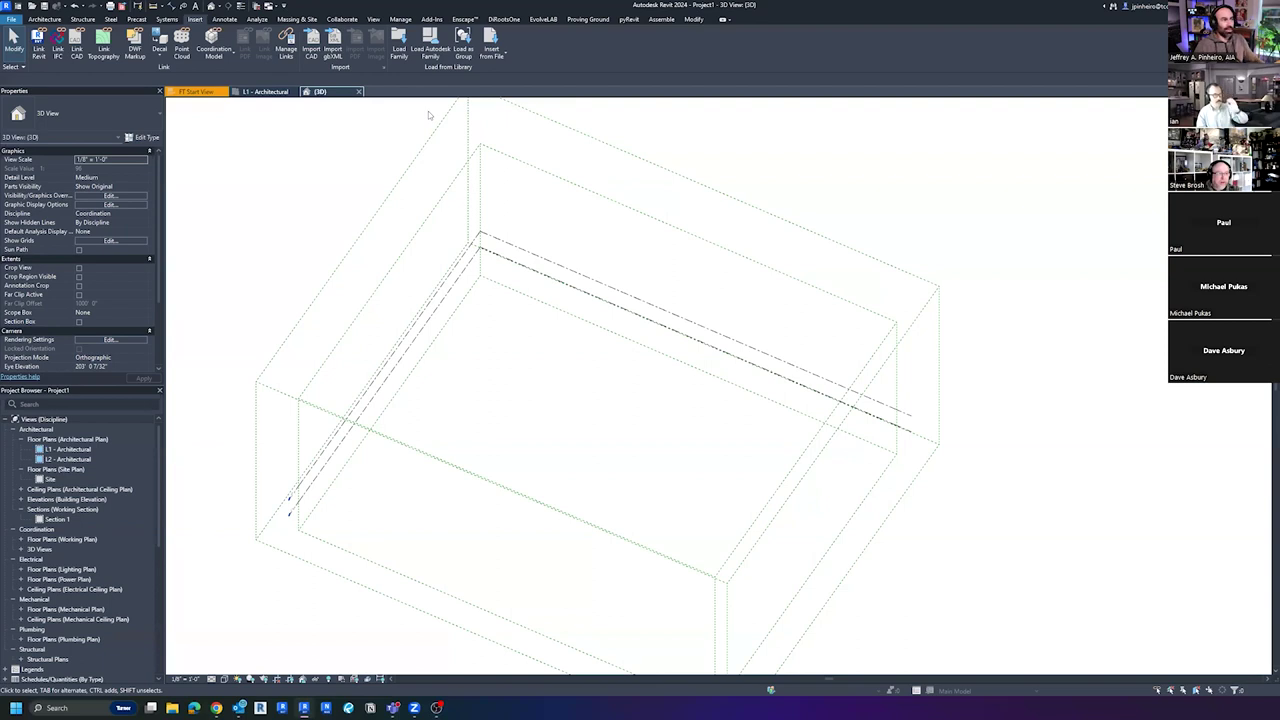
pyautogui.click(430, 45)
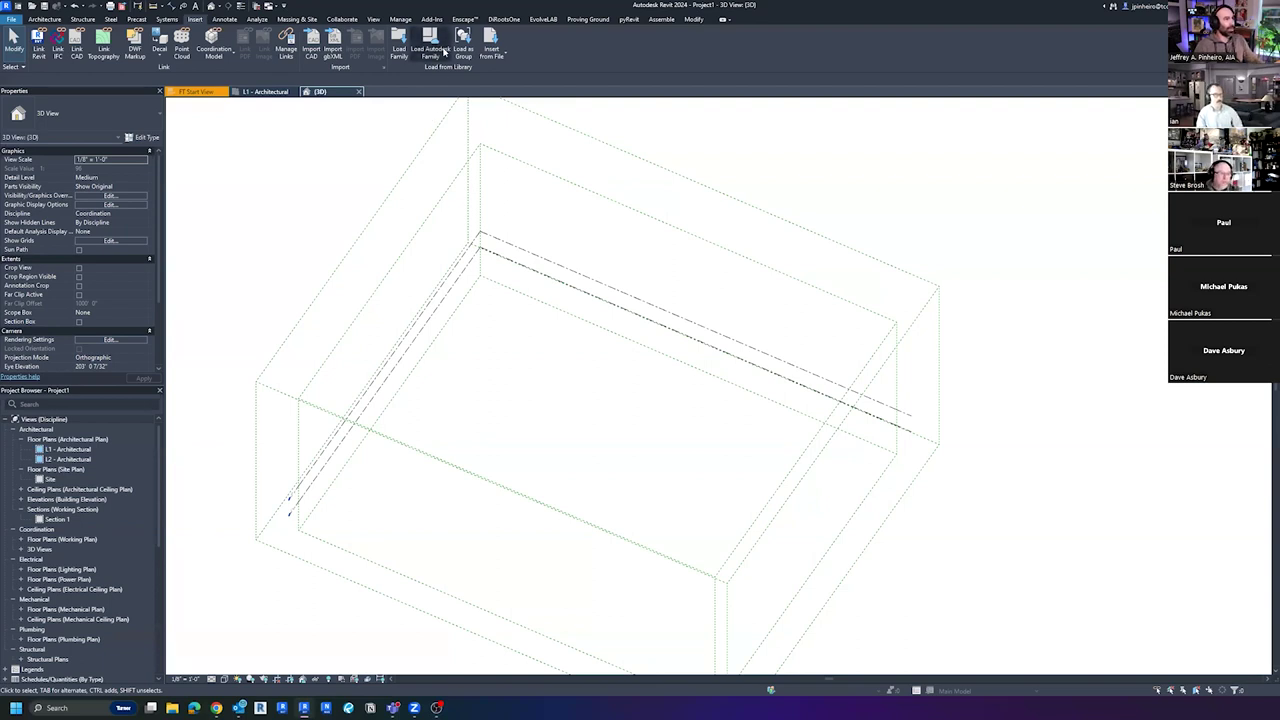
pyautogui.moveTo(532, 99); pyautogui.dragTo(486, 99)
pyautogui.click(508, 115)
pyautogui.write('truss')
pyautogui.press('Return')
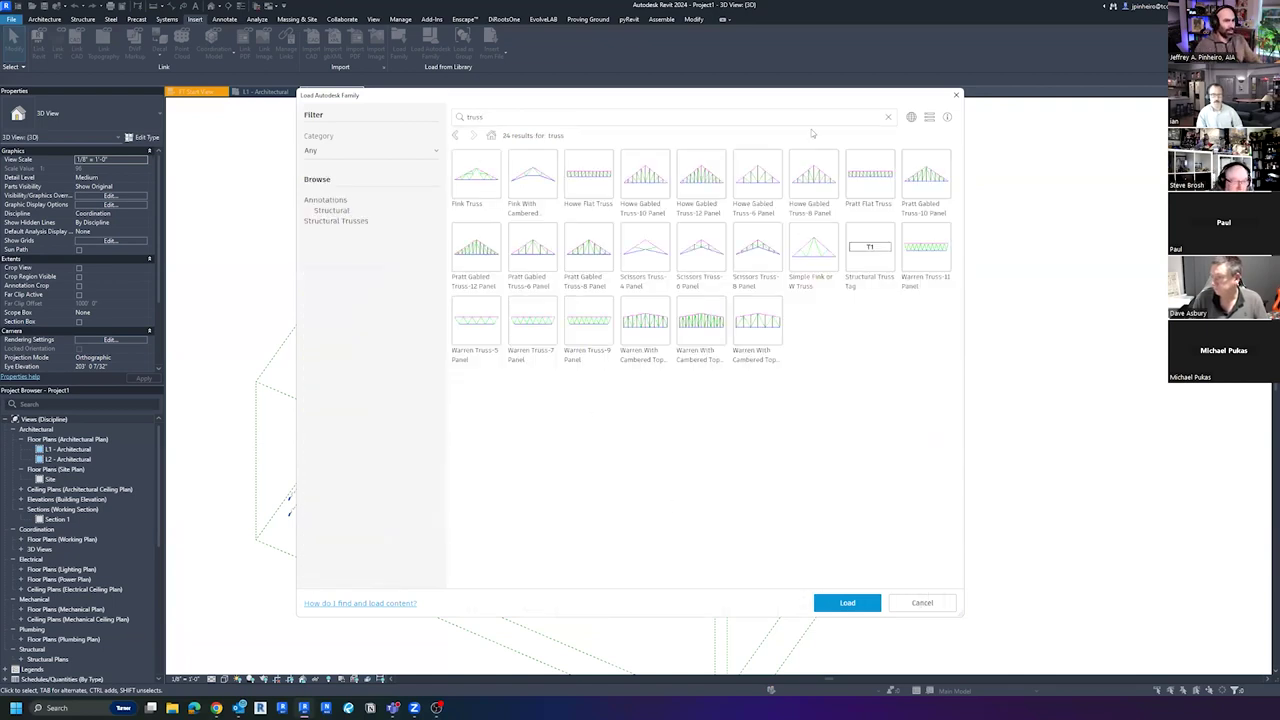
pyautogui.moveTo(775, 100); pyautogui.dragTo(786, 94)
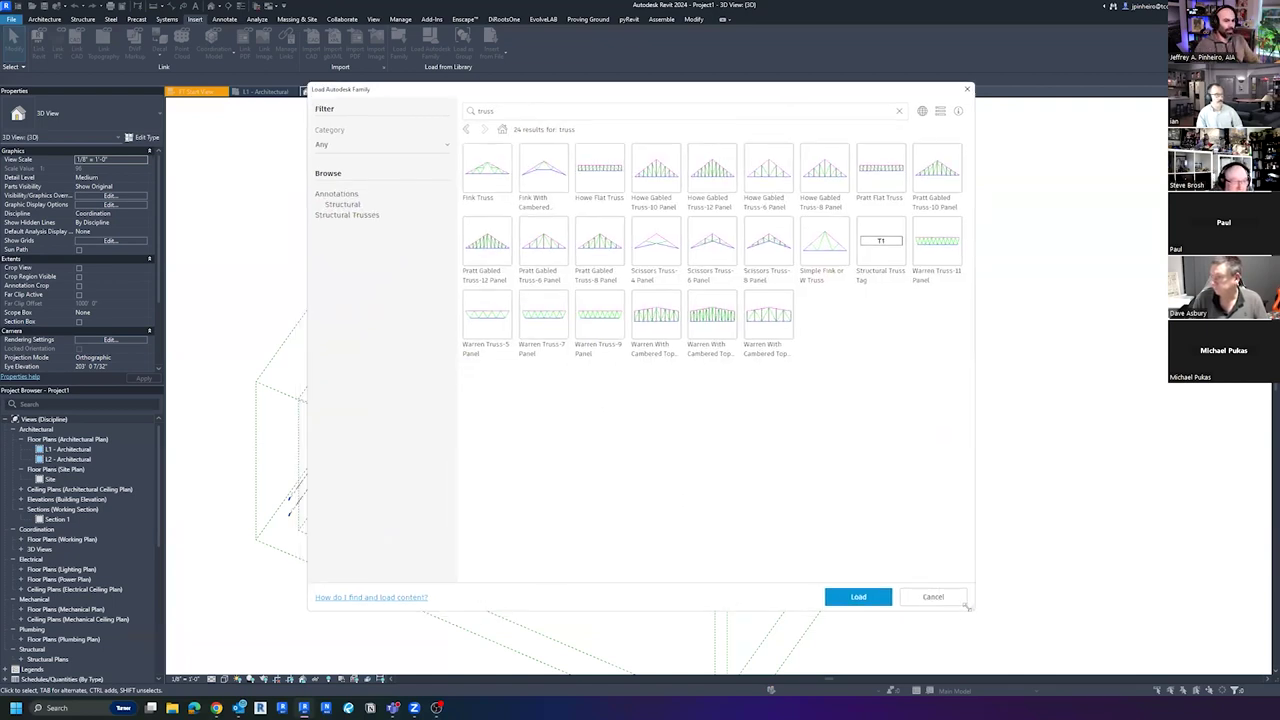
pyautogui.moveTo(968, 612)
pyautogui.mouseDown()
pyautogui.moveTo(995, 625)
pyautogui.moveTo(963, 619)
pyautogui.mouseUp()
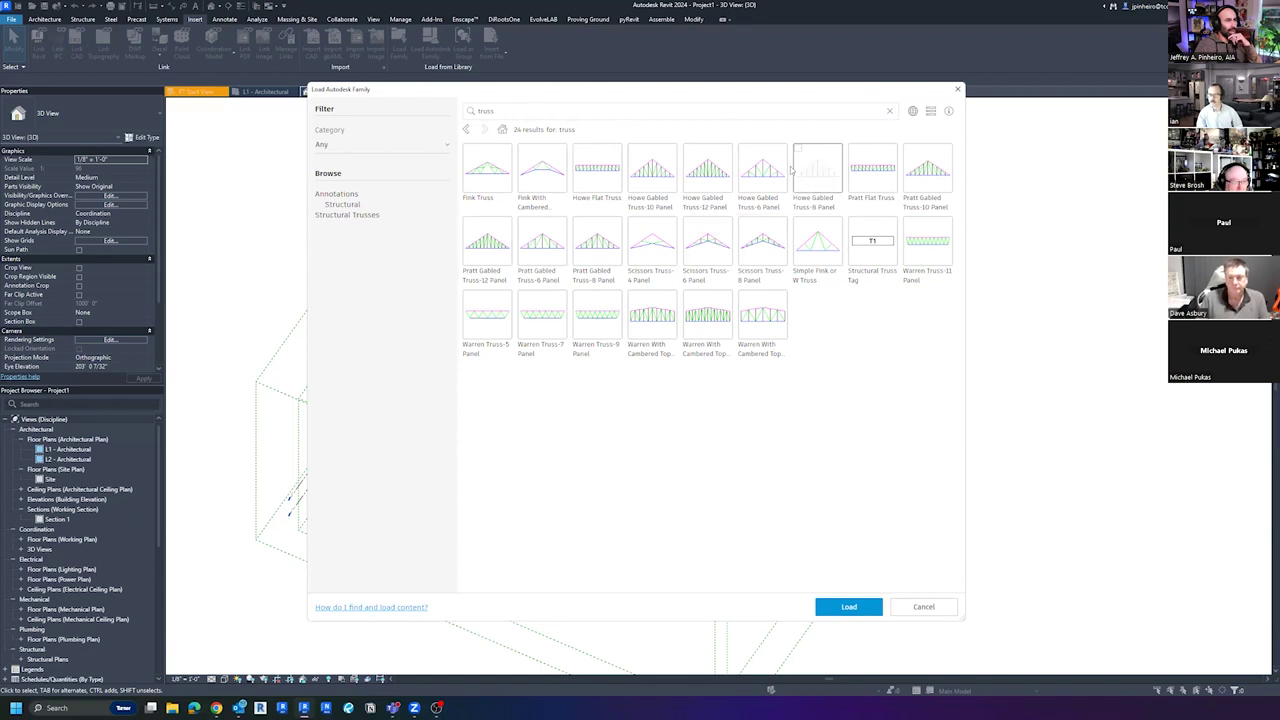
pyautogui.click(746, 155)
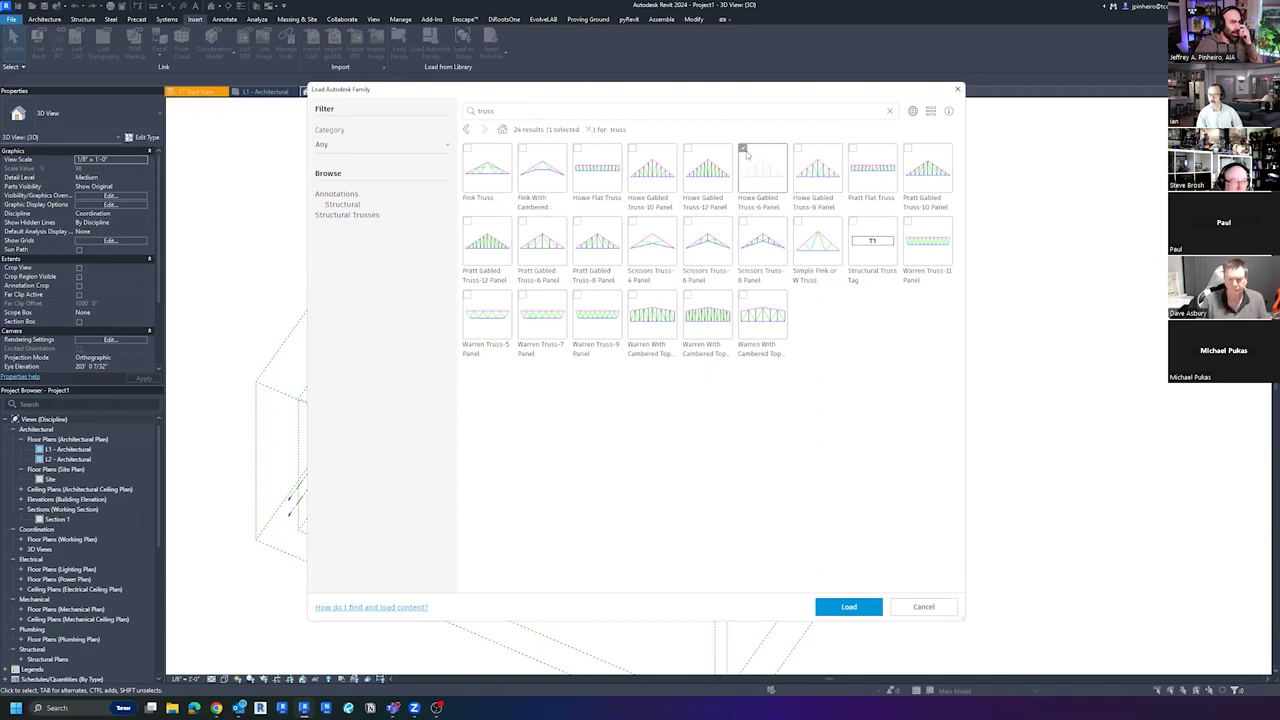
pyautogui.click(841, 609)
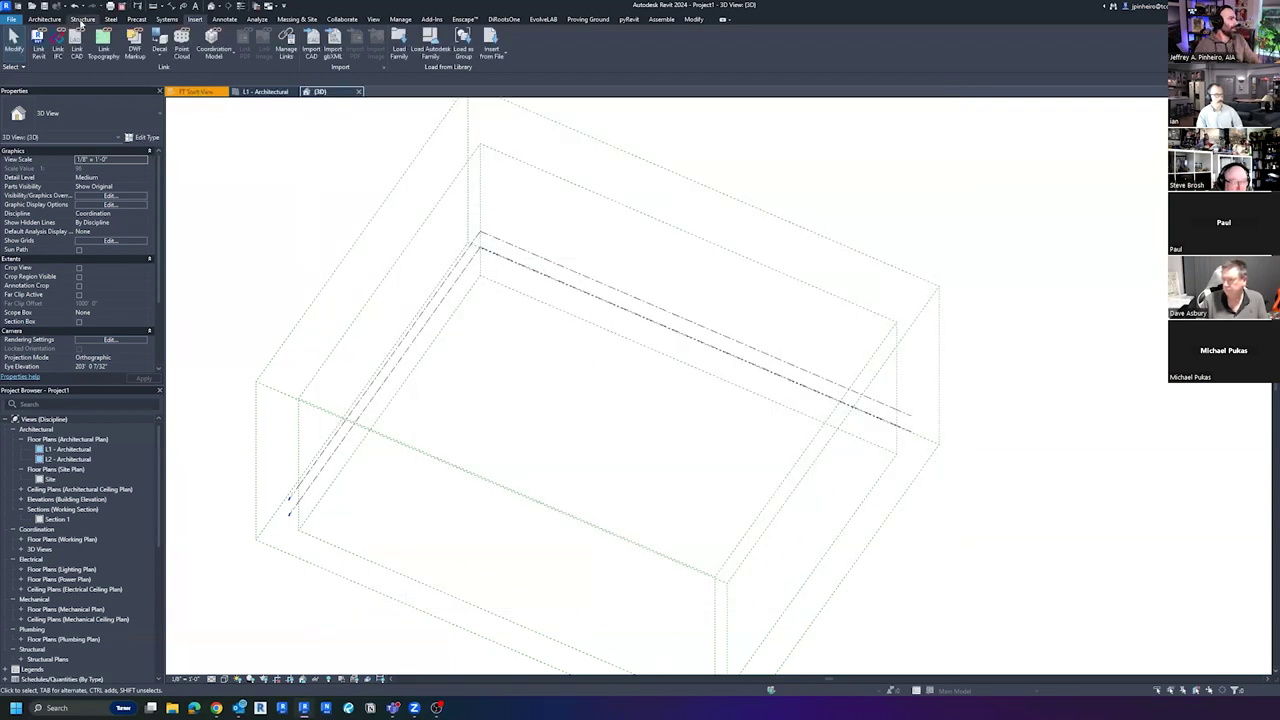
# Place a Howe Gabled Truss-6 Panel about 60 feet long on level L1 in the 3D view
pyautogui.click(83, 20)
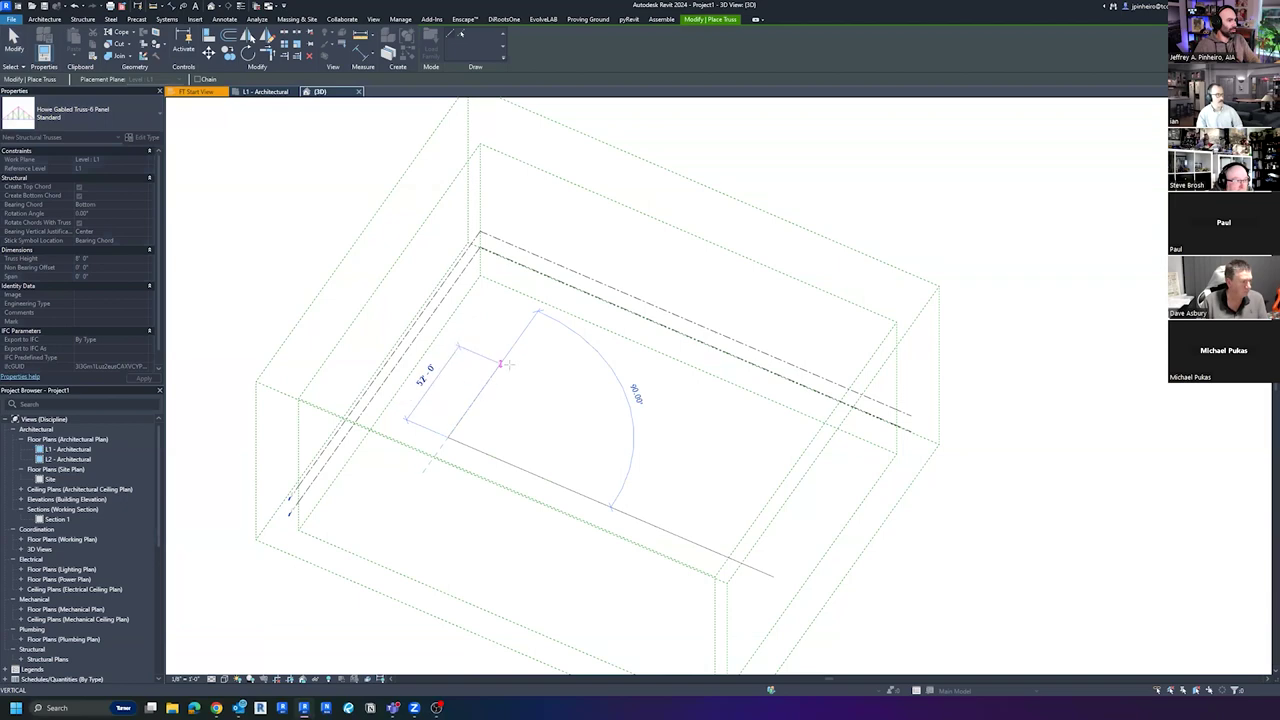
pyautogui.click(508, 352)
pyautogui.press('Escape')
pyautogui.scroll(6, 490, 379)
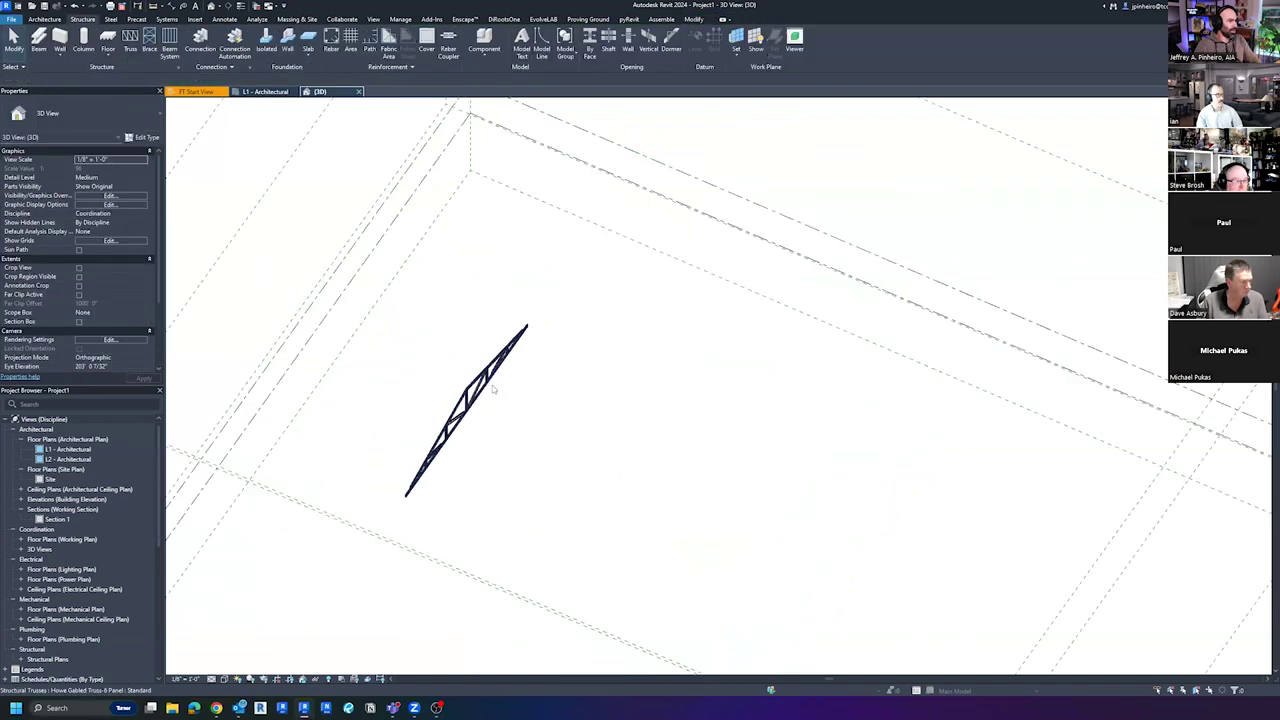
# Select the placed truss and inspect its chords, webs and instance properties up close in the 3D view
pyautogui.click(486, 387)
pyautogui.keyDown('shift'); pyautogui.moveTo(486, 387); pyautogui.dragTo(630, 380, button='middle'); pyautogui.keyUp('shift')
pyautogui.scroll(-2, 609, 430)
pyautogui.scroll(5, 635, 439)
pyautogui.scroll(-5, 635, 439)
pyautogui.keyDown('shift'); pyautogui.moveTo(786, 480); pyautogui.dragTo(174, 201, button='middle'); pyautogui.keyUp('shift')
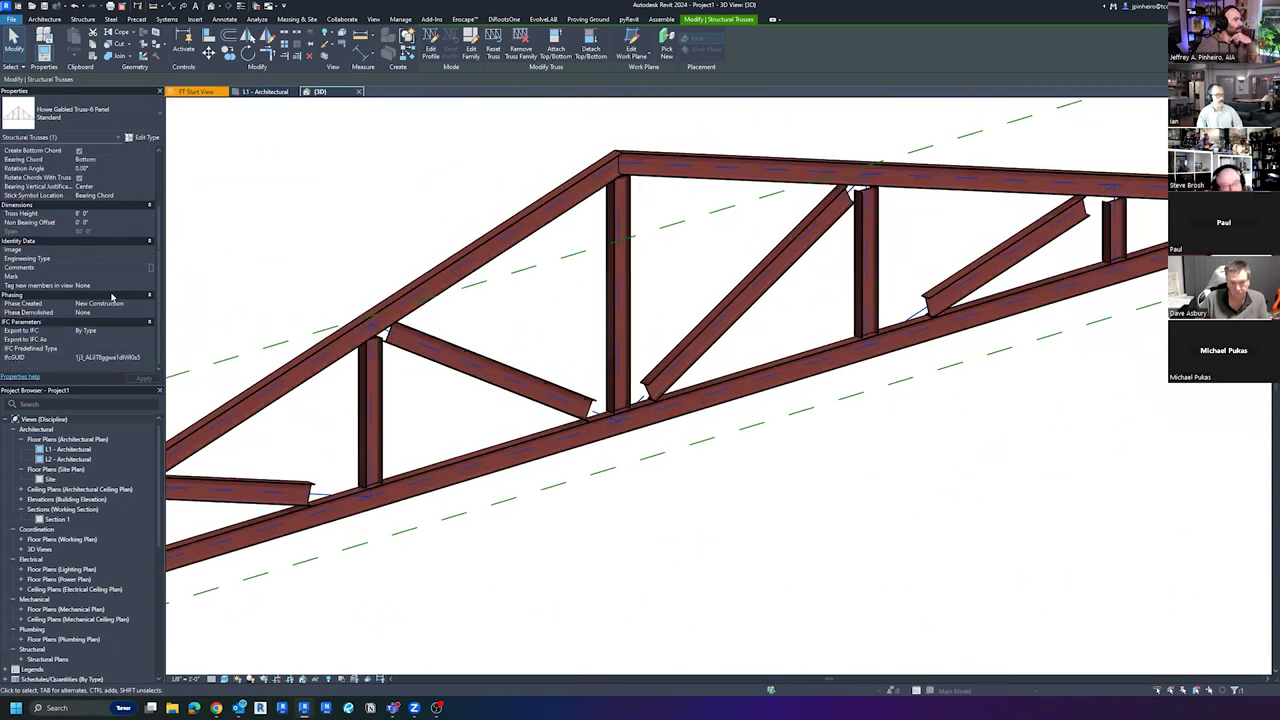
pyautogui.scroll(-3, 397, 266)
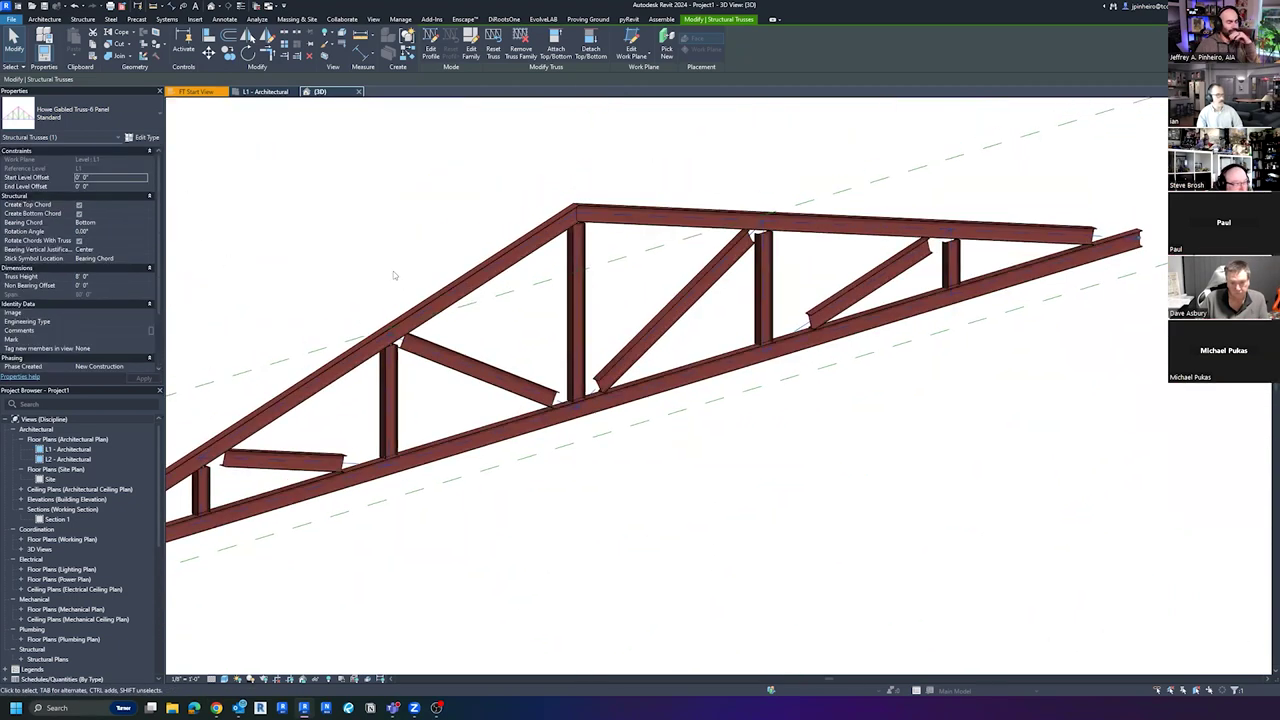
# Review the truss type's parameters for the top chords, vertical webs, diagonal webs and bottom chords
pyautogui.click(142, 138)
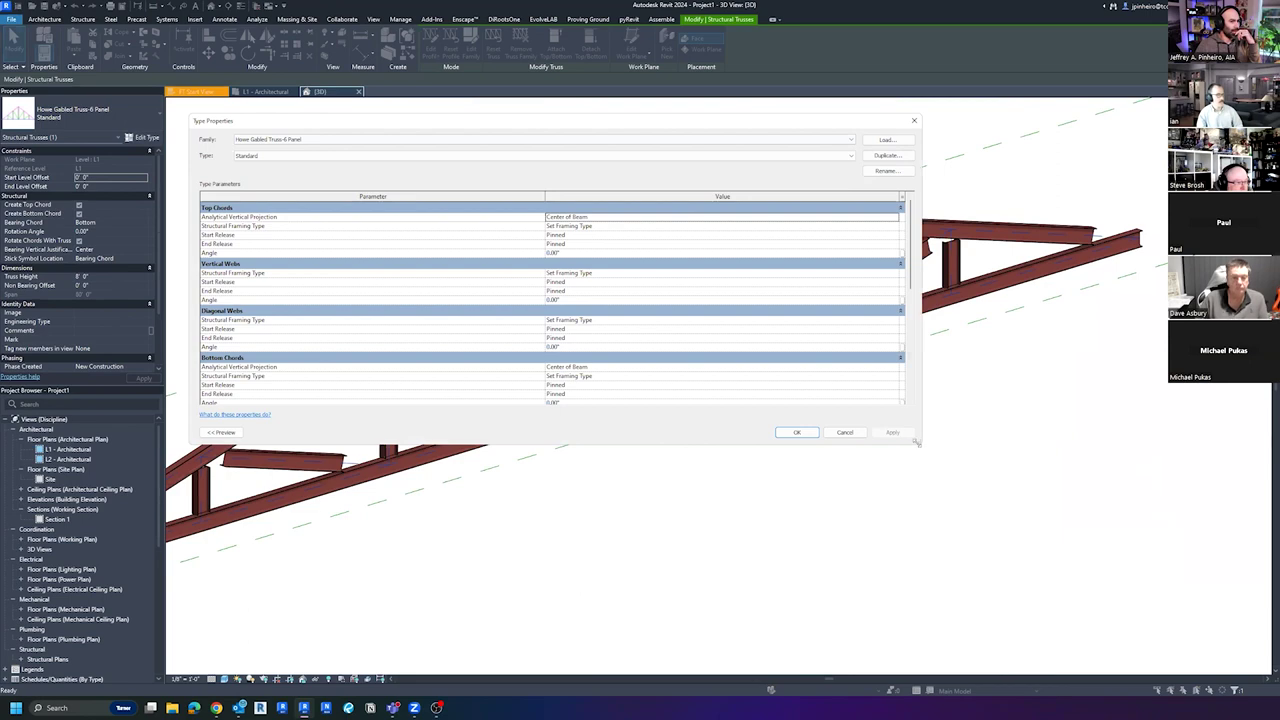
pyautogui.moveTo(916, 442); pyautogui.dragTo(615, 474)
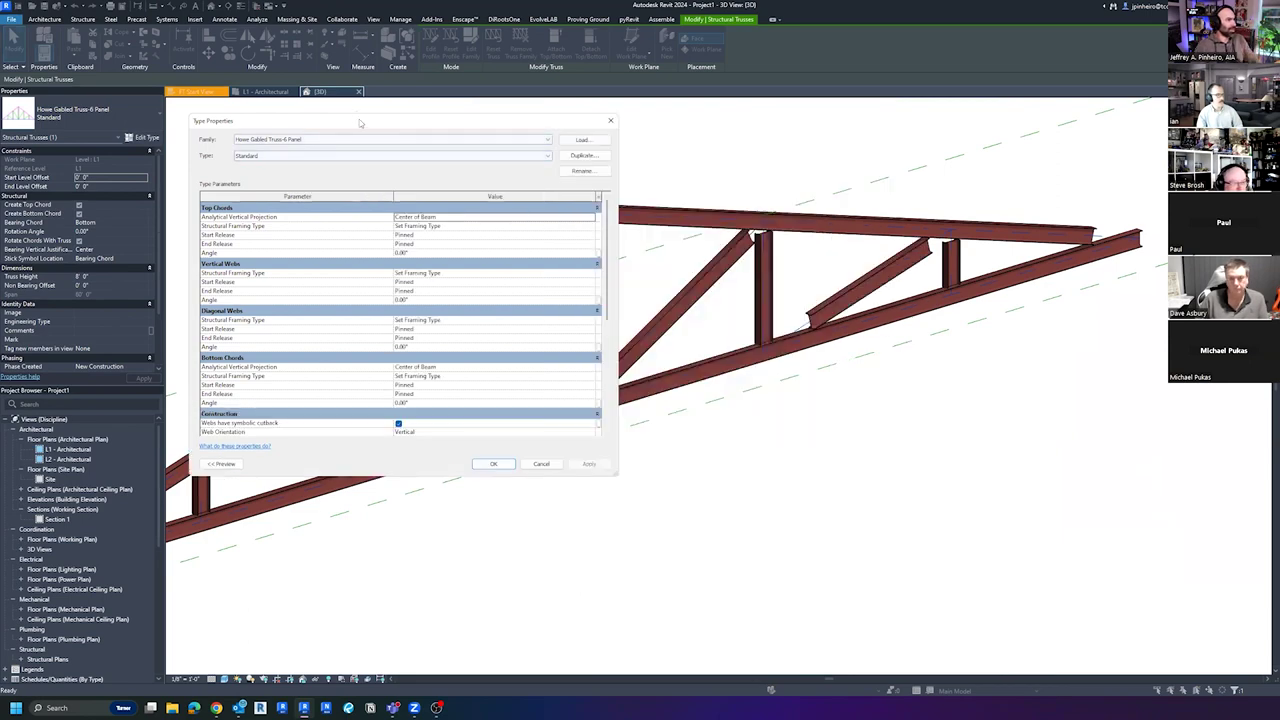
pyautogui.moveTo(333, 122); pyautogui.dragTo(322, 120)
pyautogui.scroll(-3, 314, 286)
pyautogui.scroll(3, 314, 286)
pyautogui.scroll(-3, 597, 238)
pyautogui.scroll(3, 597, 238)
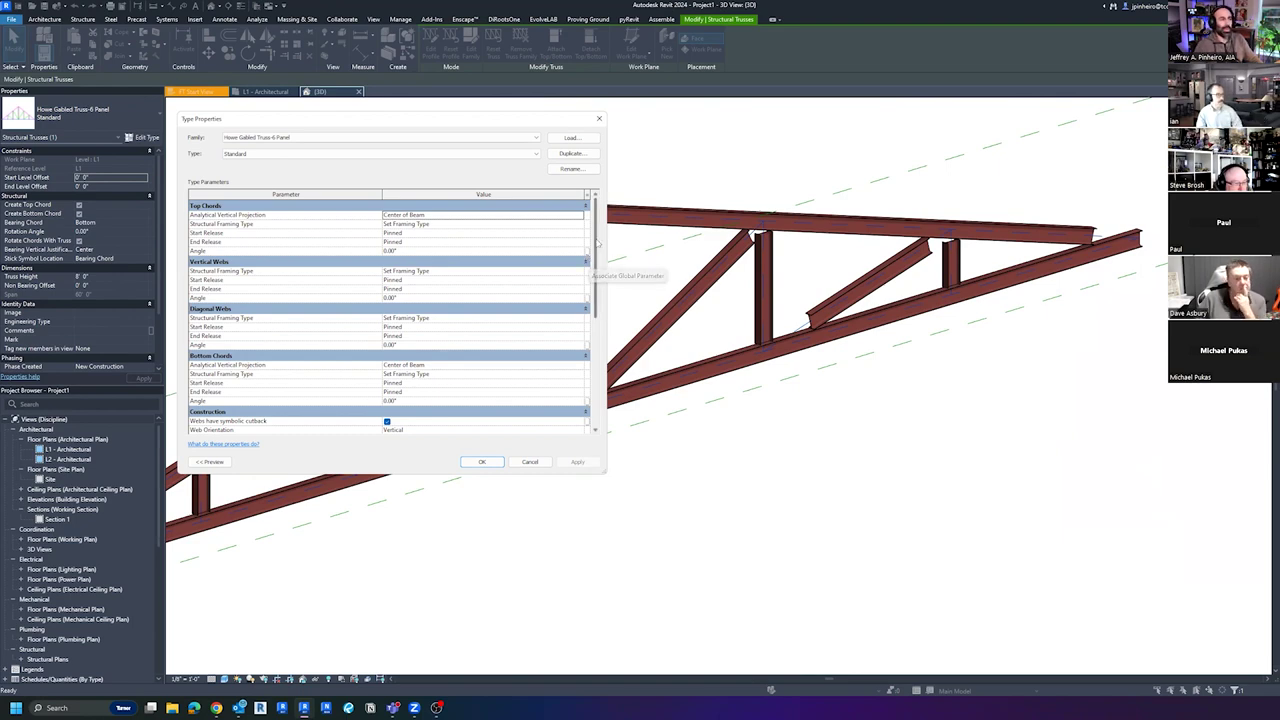
pyautogui.click(599, 118)
# Set the truss height of the placed gabled truss to 15' 0"
pyautogui.keyDown('shift'); pyautogui.moveTo(624, 149); pyautogui.dragTo(455, 196, button='middle'); pyautogui.keyUp('shift')
pyautogui.click(614, 205)
pyautogui.scroll(3, 611, 195)
pyautogui.press('Escape')
pyautogui.scroll(1, 606, 187)
pyautogui.click(606, 187)
pyautogui.click(100, 278)
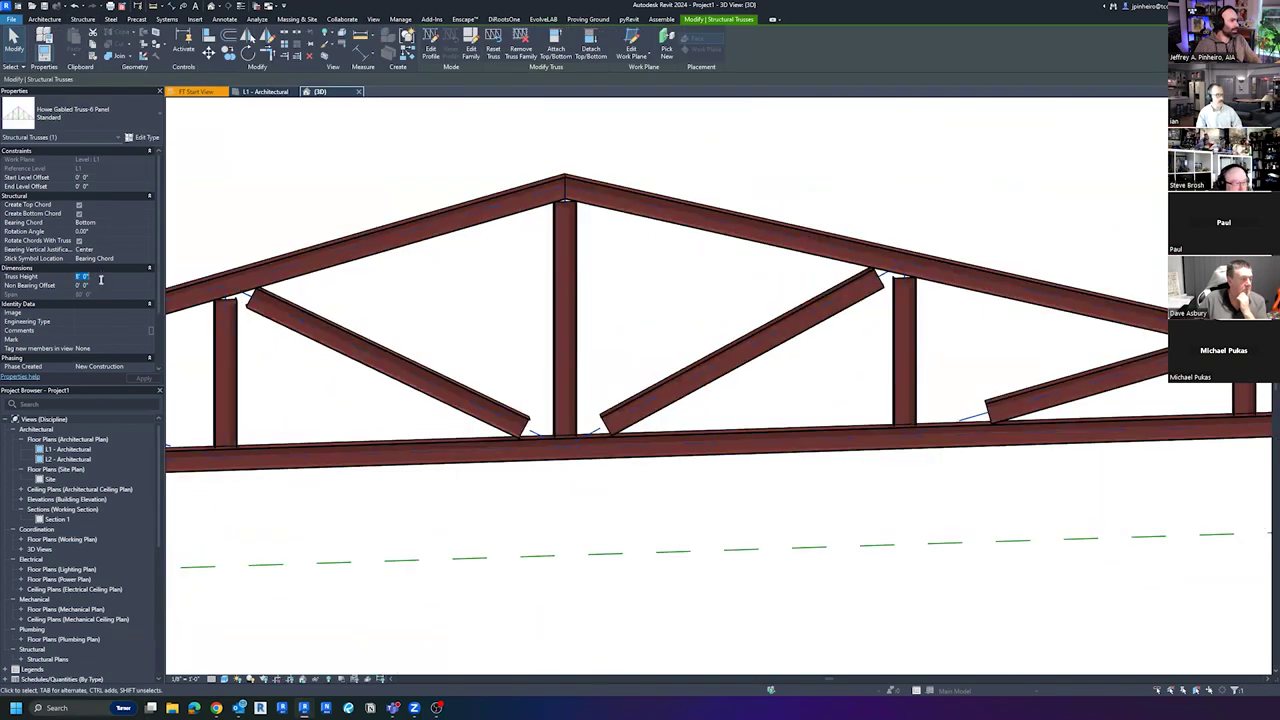
pyautogui.click(138, 379)
pyautogui.scroll(-4, 645, 358)
pyautogui.keyDown('shift'); pyautogui.moveTo(641, 371); pyautogui.dragTo(450, 355, button='middle'); pyautogui.keyUp('shift')
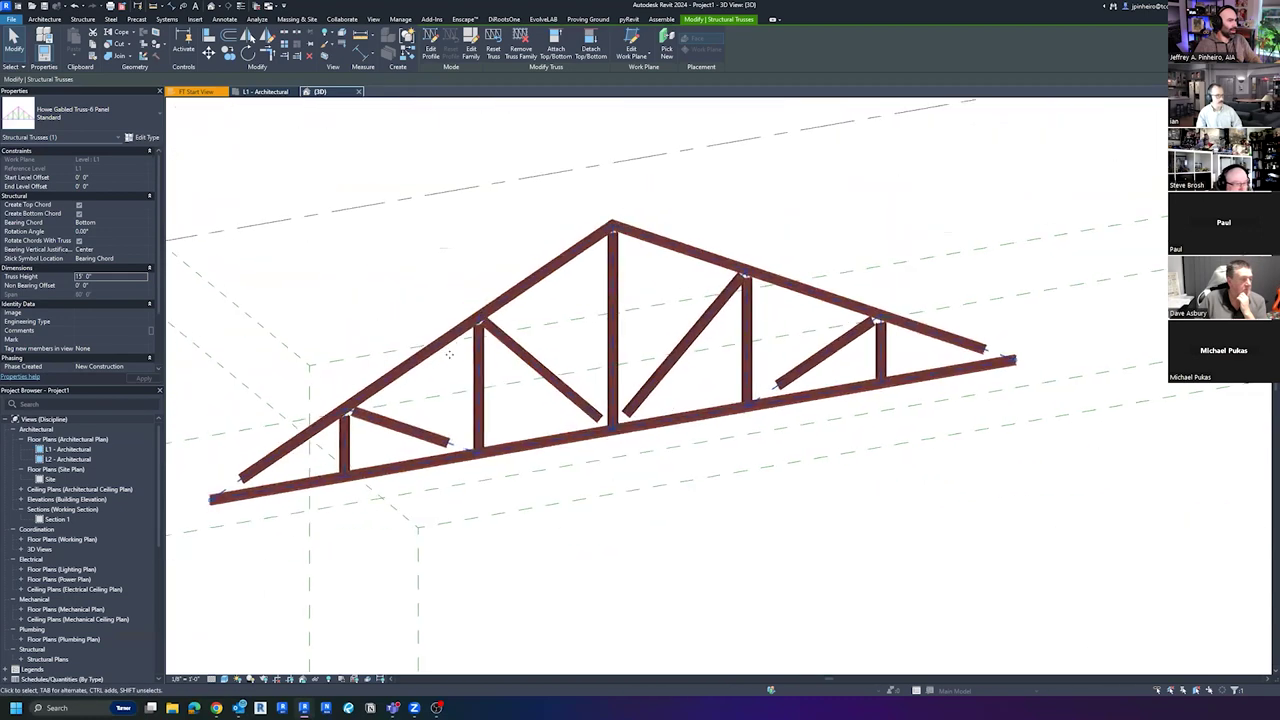
pyautogui.scroll(-2, 113, 296)
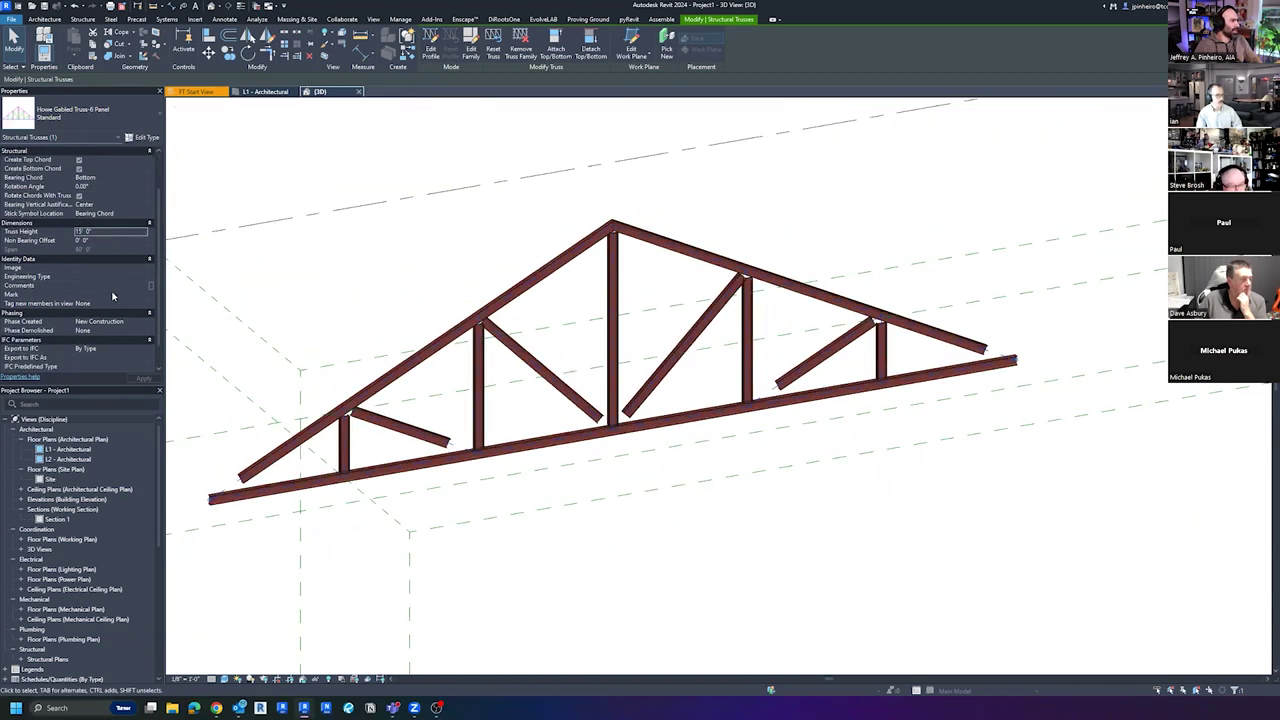
# Set the truss height of the selected truss back to 8' 0"
pyautogui.click(108, 234)
pyautogui.scroll(-1, 114, 291)
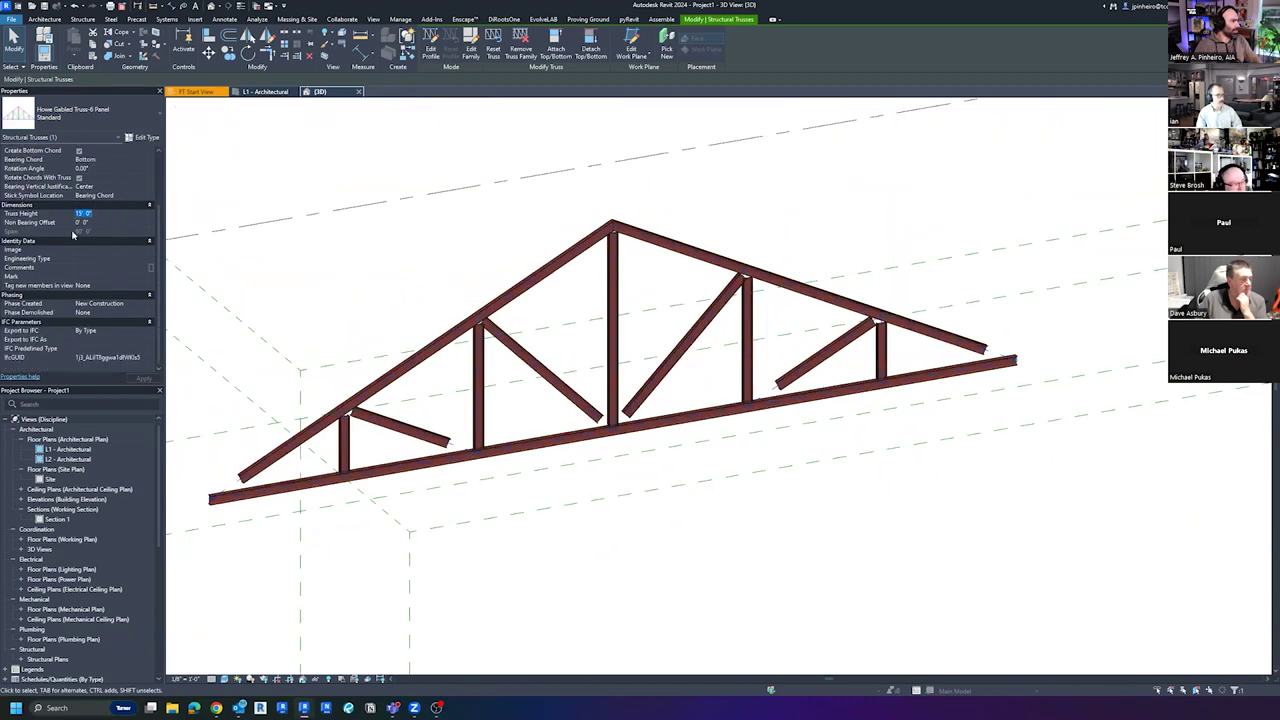
pyautogui.scroll(3, 124, 297)
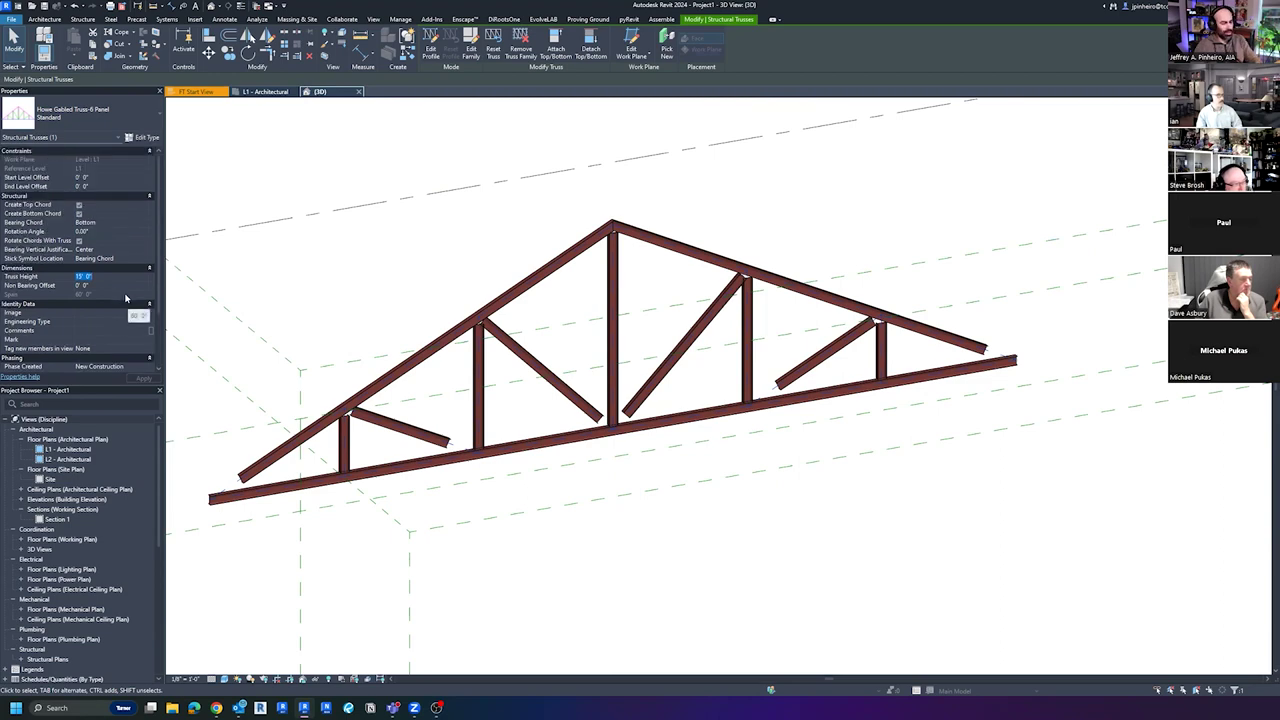
pyautogui.write('8')
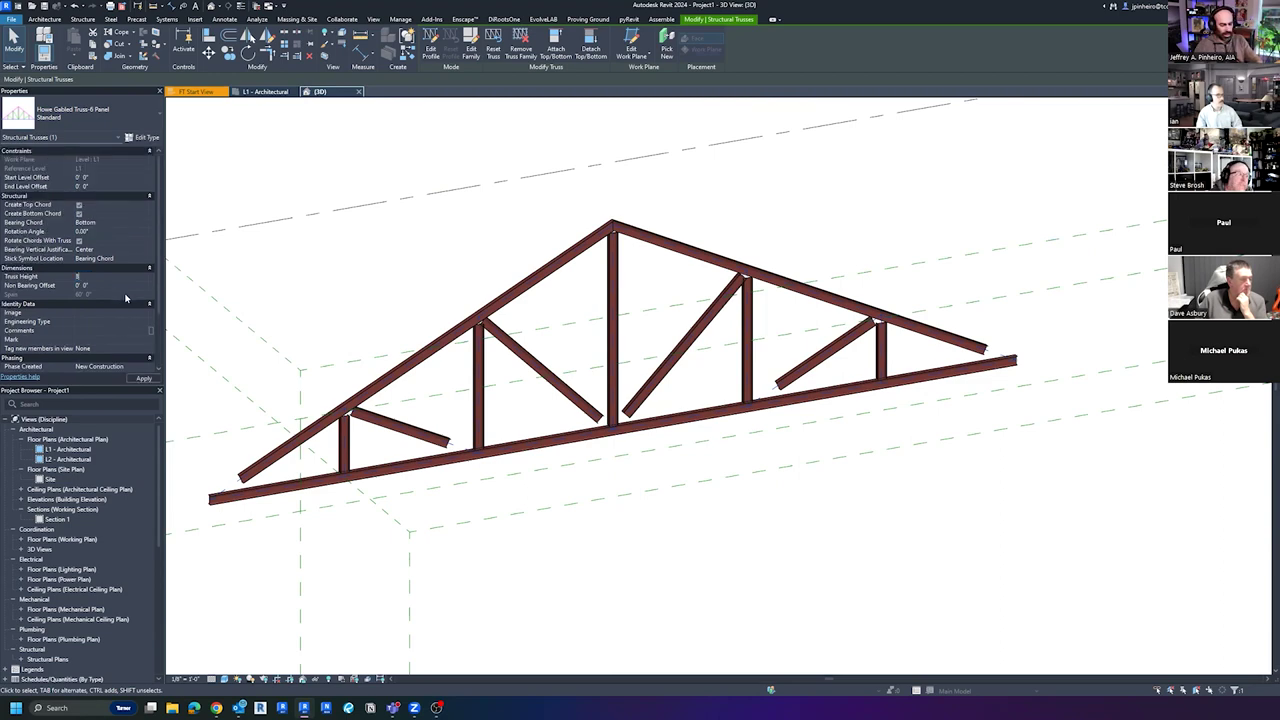
pyautogui.click(144, 378)
pyautogui.scroll(-2, 550, 417)
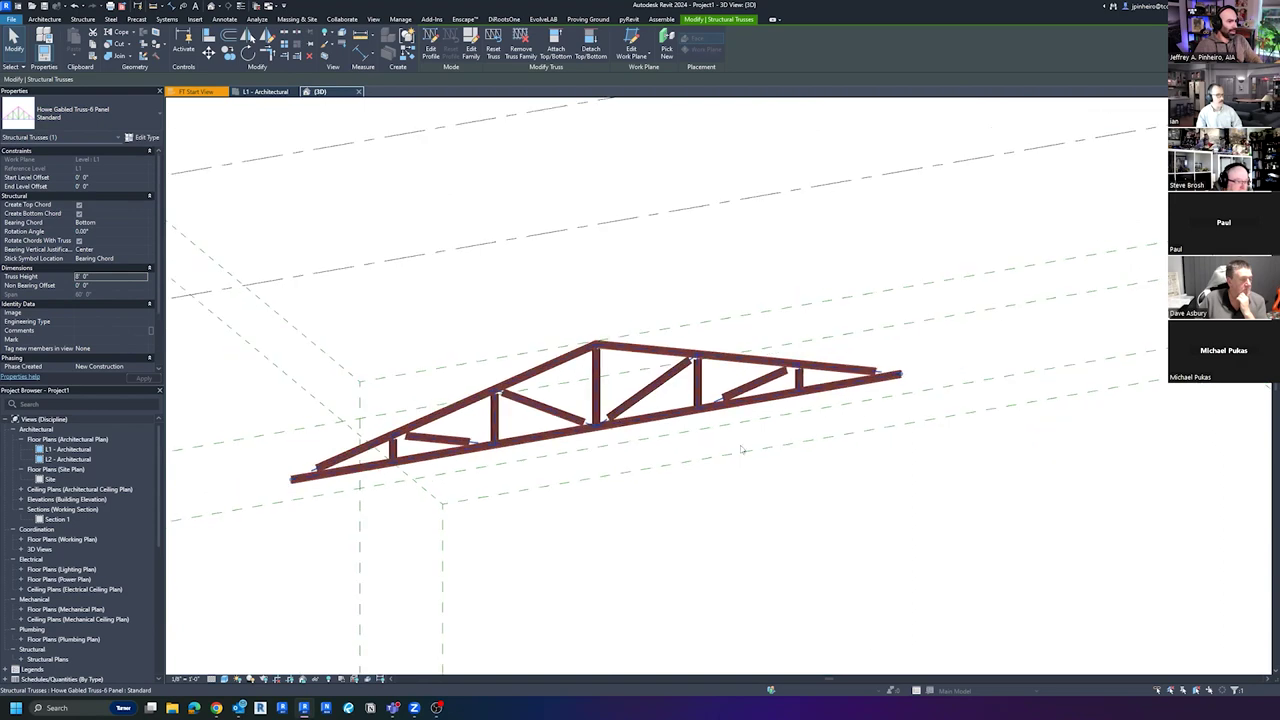
# Shorten the truss by moving one end inward along its length, and look it over from several angles
pyautogui.moveTo(989, 366); pyautogui.dragTo(868, 379)
pyautogui.scroll(3, 618, 368)
pyautogui.keyDown('shift'); pyautogui.moveTo(618, 368); pyautogui.dragTo(583, 407, button='middle'); pyautogui.keyUp('shift')
pyautogui.scroll(-3, 606, 370)
pyautogui.press('Escape')
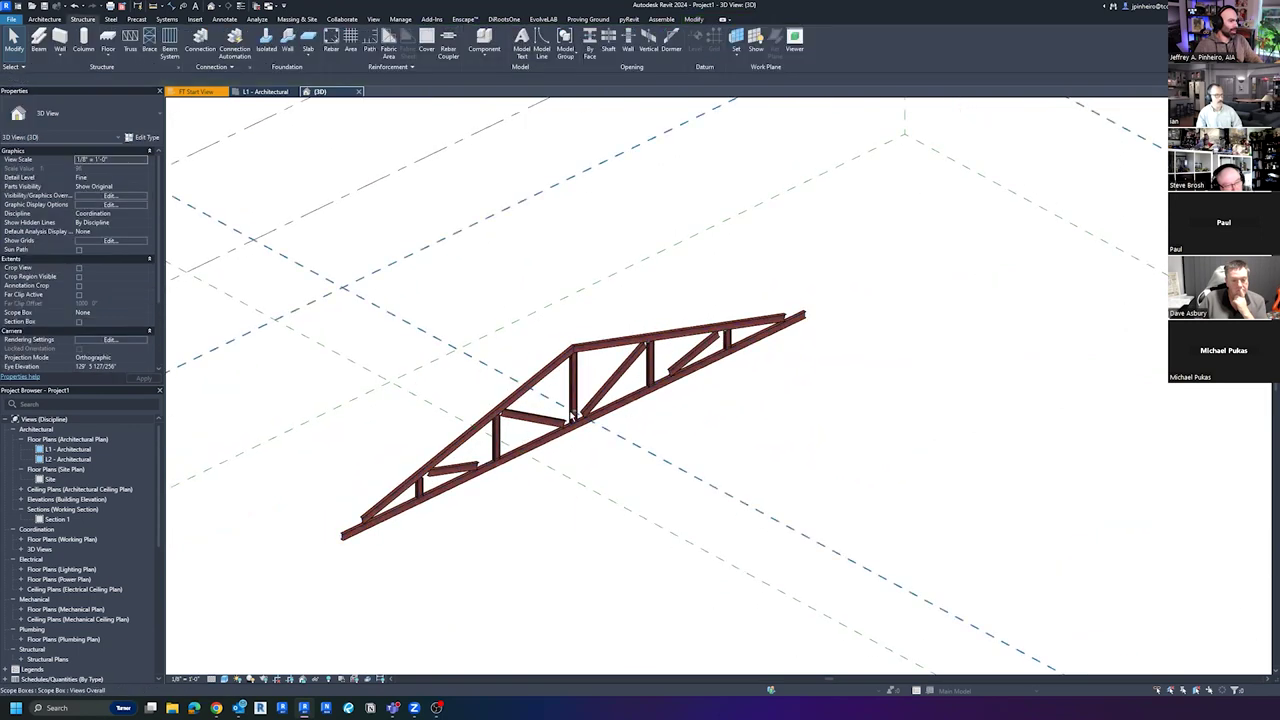
pyautogui.click(574, 395)
pyautogui.keyDown('shift'); pyautogui.moveTo(574, 395); pyautogui.dragTo(689, 419, button='middle'); pyautogui.keyUp('shift')
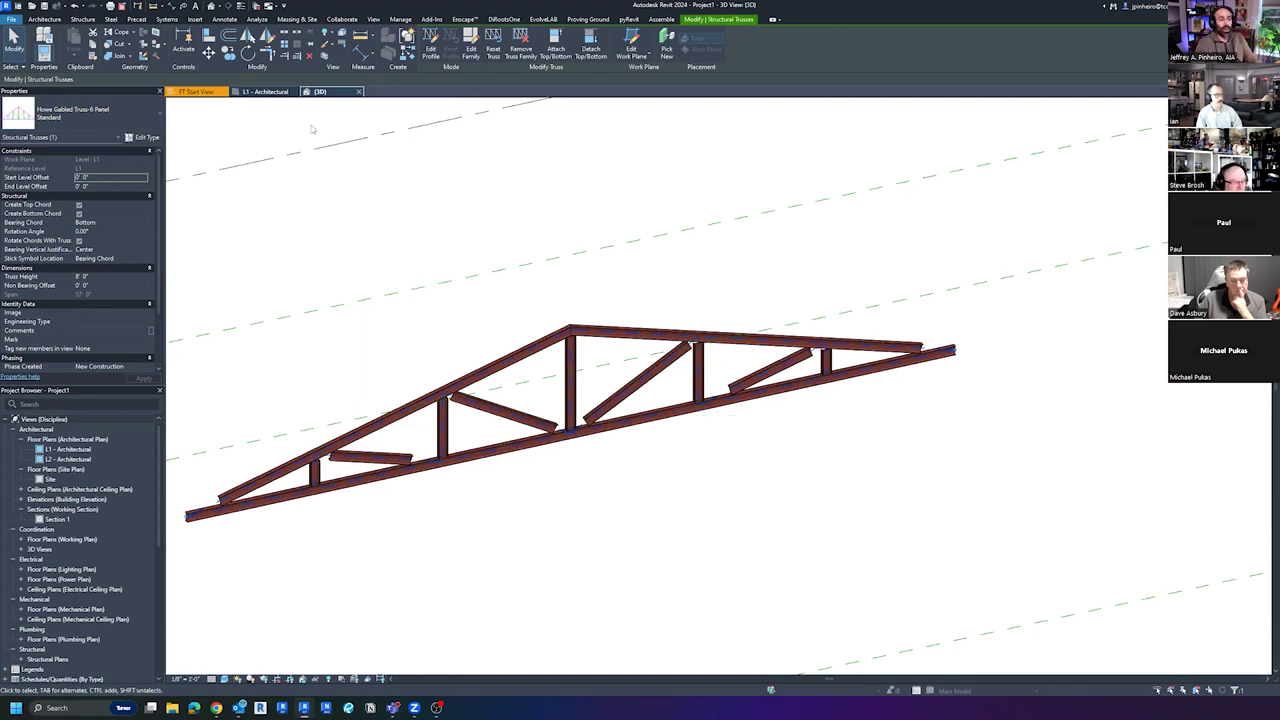
pyautogui.keyDown('shift'); pyautogui.moveTo(663, 407); pyautogui.dragTo(605, 420, button='middle'); pyautogui.keyUp('shift')
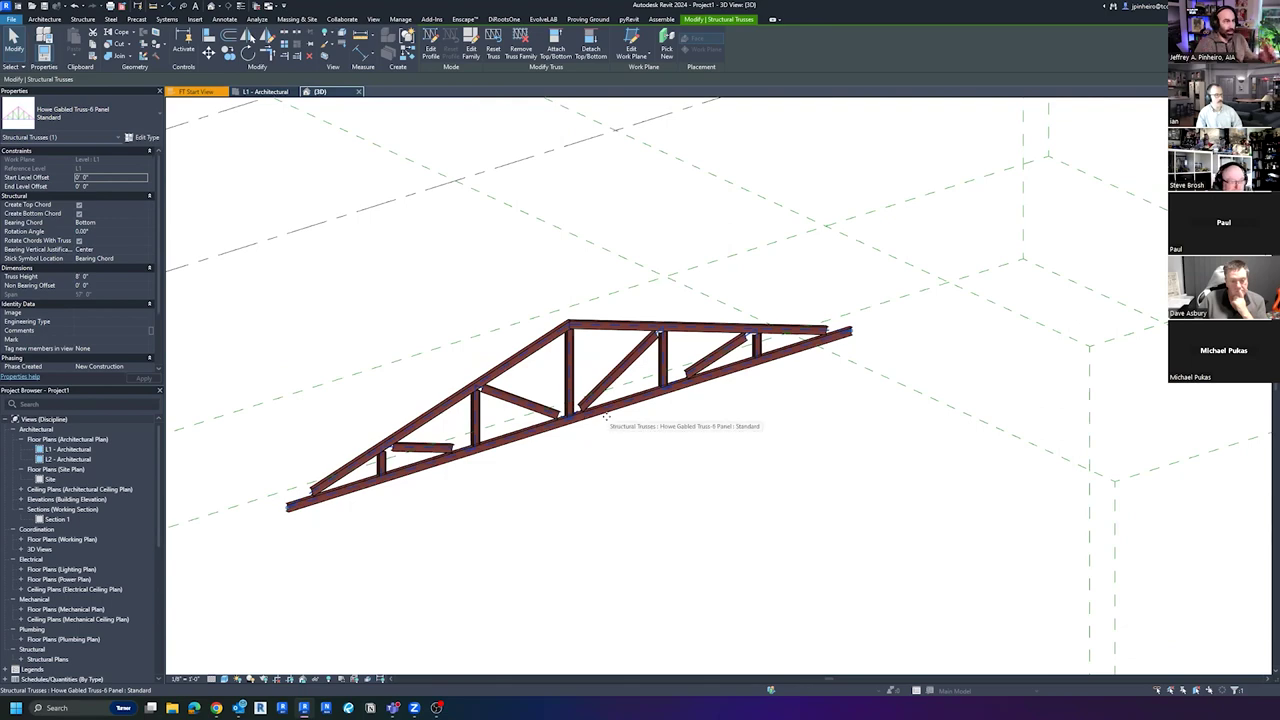
pyautogui.keyDown('shift'); pyautogui.moveTo(891, 421); pyautogui.dragTo(660, 440, button='middle'); pyautogui.keyUp('shift')
pyautogui.click(324, 176)
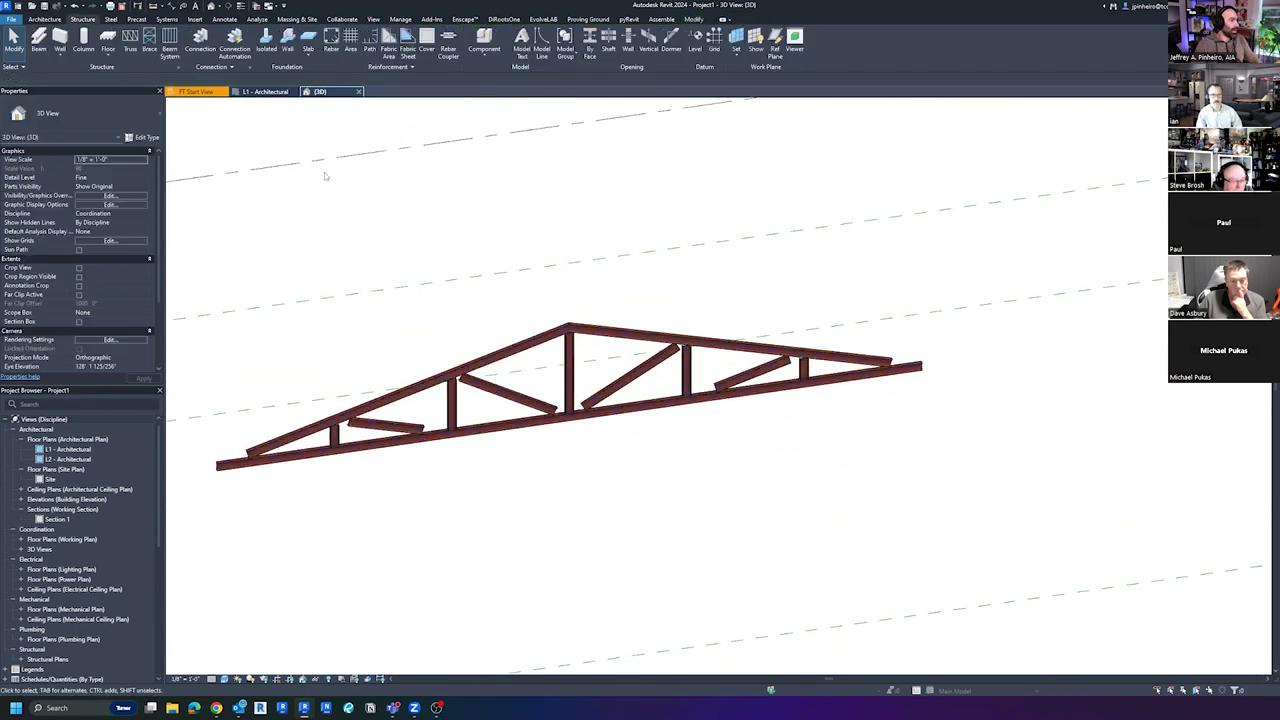
# Search the Autodesk family library for "lumber"
pyautogui.click(194, 19)
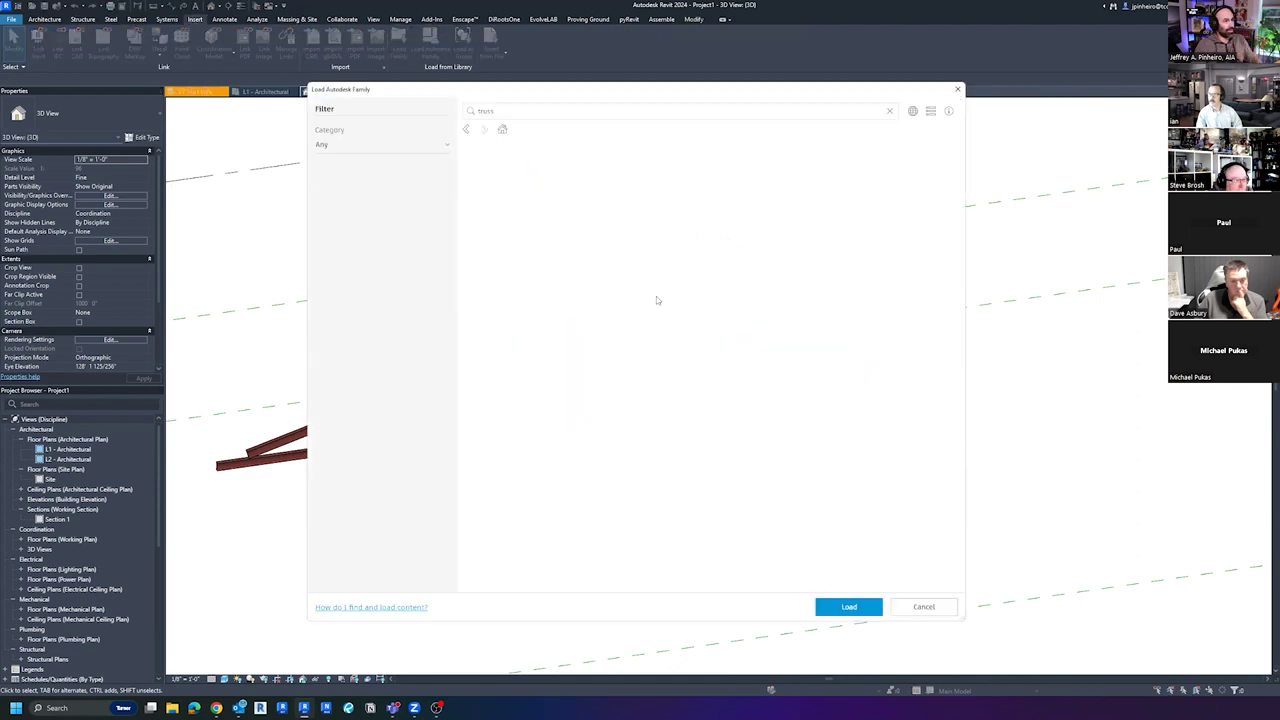
pyautogui.moveTo(523, 93); pyautogui.dragTo(387, 74)
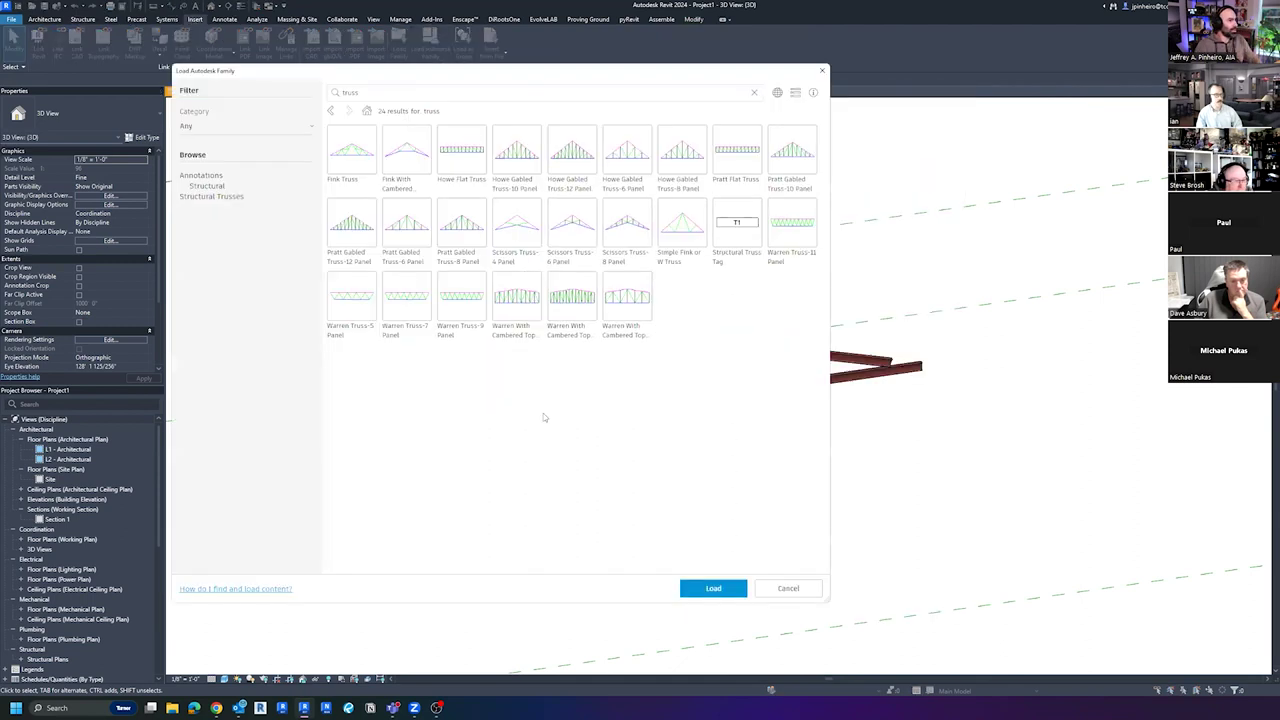
pyautogui.write('lumber')
pyautogui.press('Return')
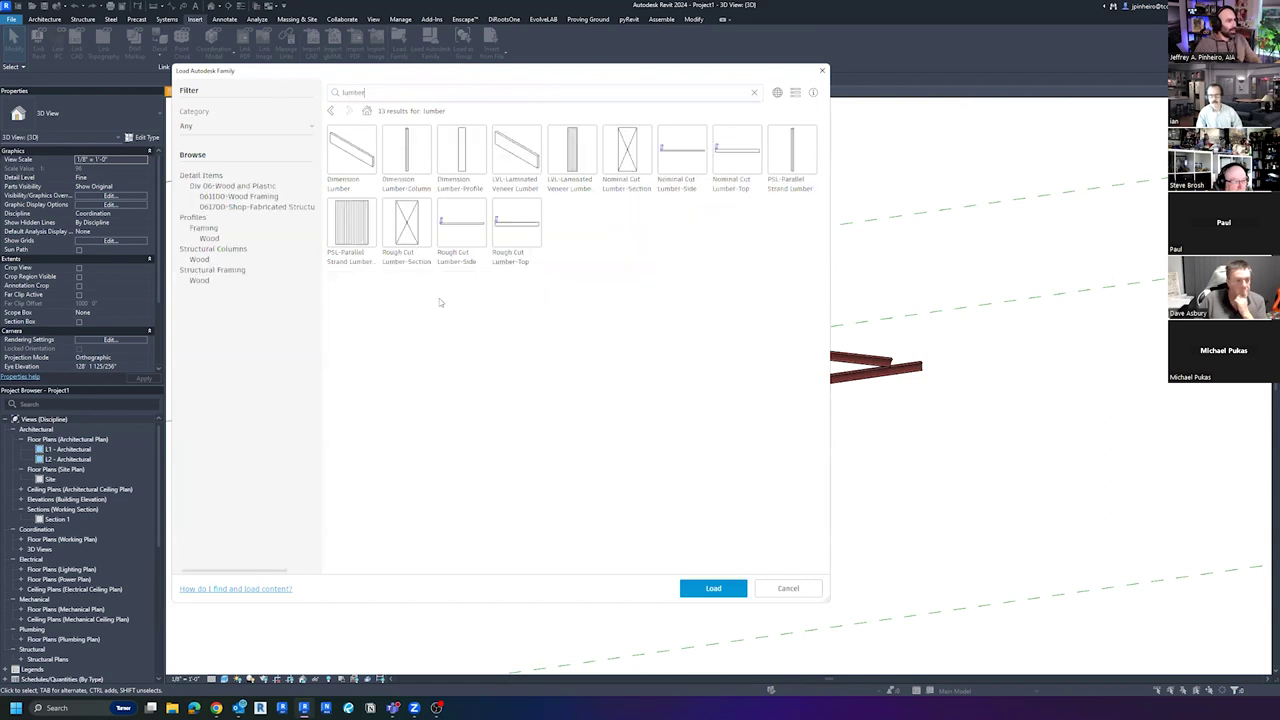
# Load the Dimension Lumber structural framing family with the 2x4 and 2x6 types
pyautogui.click(332, 129)
pyautogui.click(713, 588)
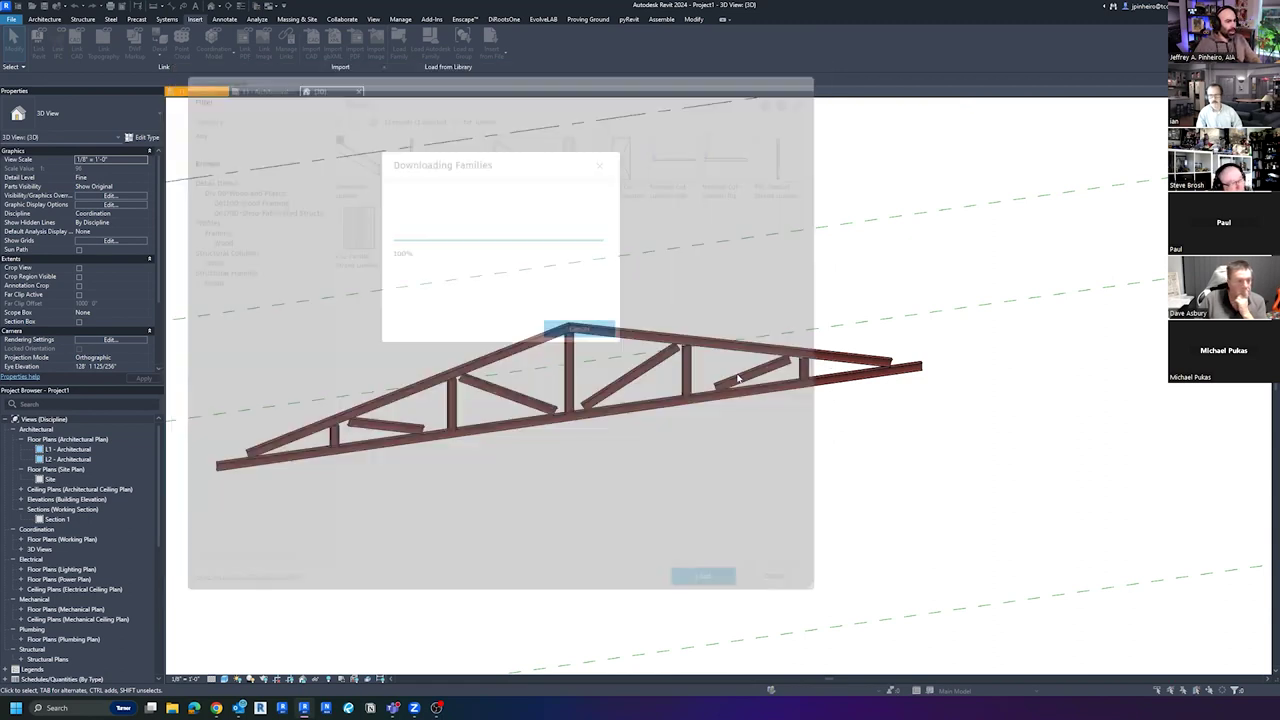
pyautogui.click(565, 341)
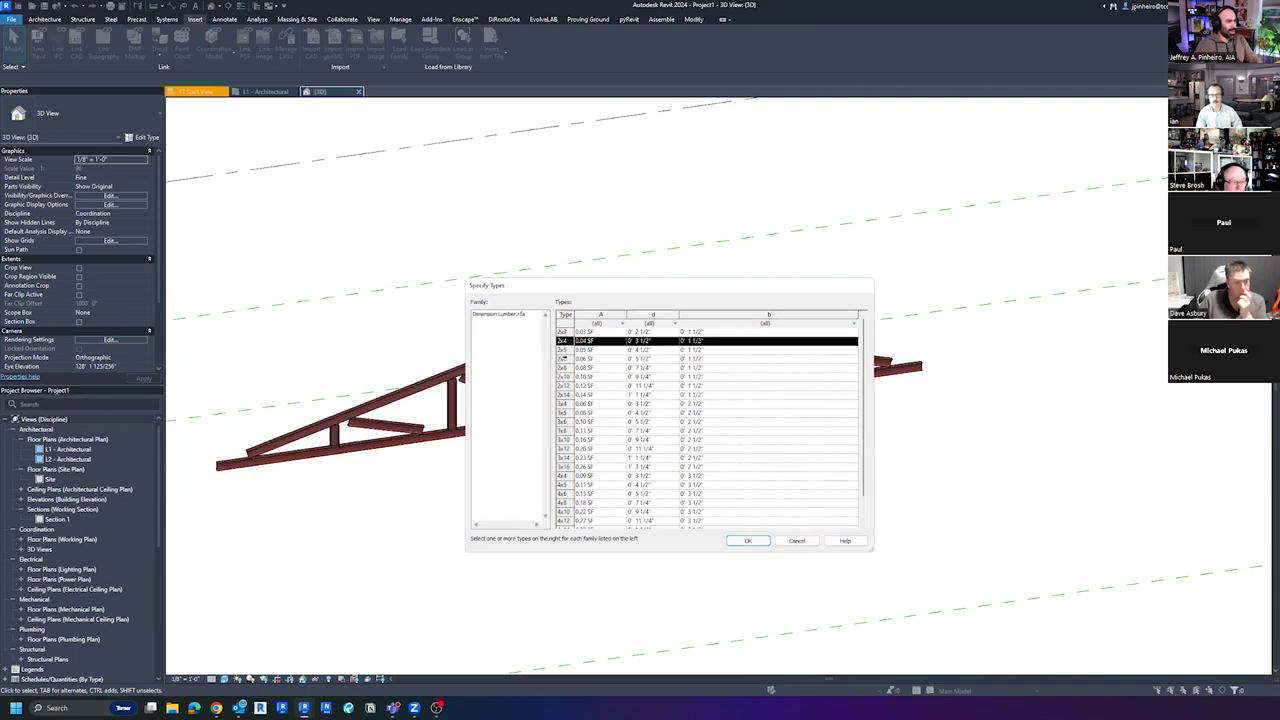
pyautogui.keyDown('ctrl'); pyautogui.click(565, 358); pyautogui.keyUp('ctrl')
pyautogui.click(749, 541)
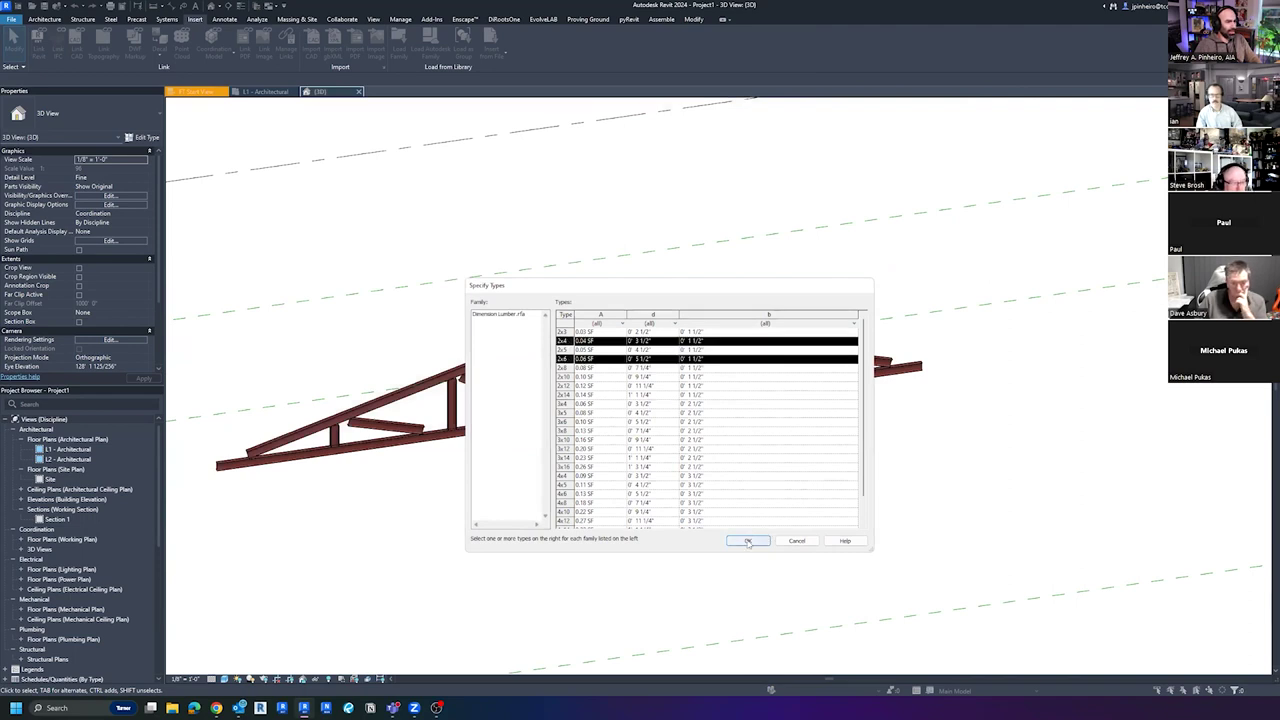
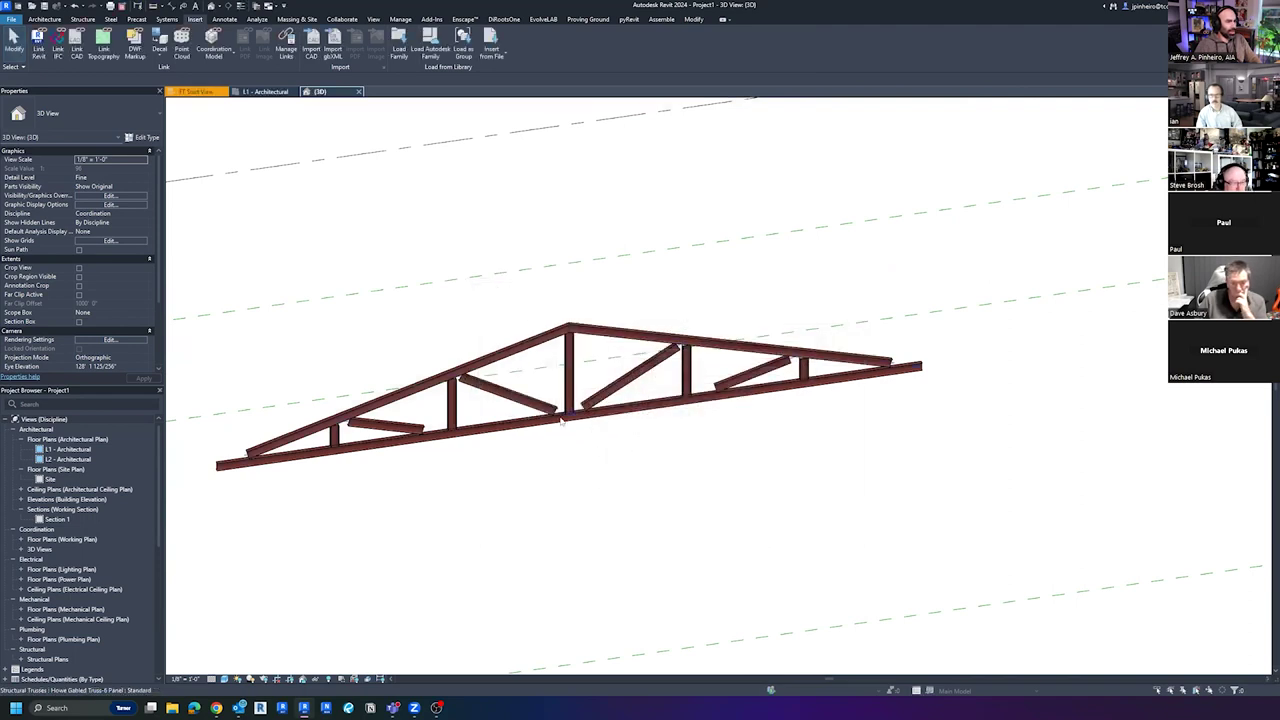
# In the placed truss's type properties, set the top chords' structural framing type to Dimension Lumber: 2x6
pyautogui.keyDown('shift'); pyautogui.moveTo(615, 485); pyautogui.dragTo(640, 499, button='middle'); pyautogui.keyUp('shift')
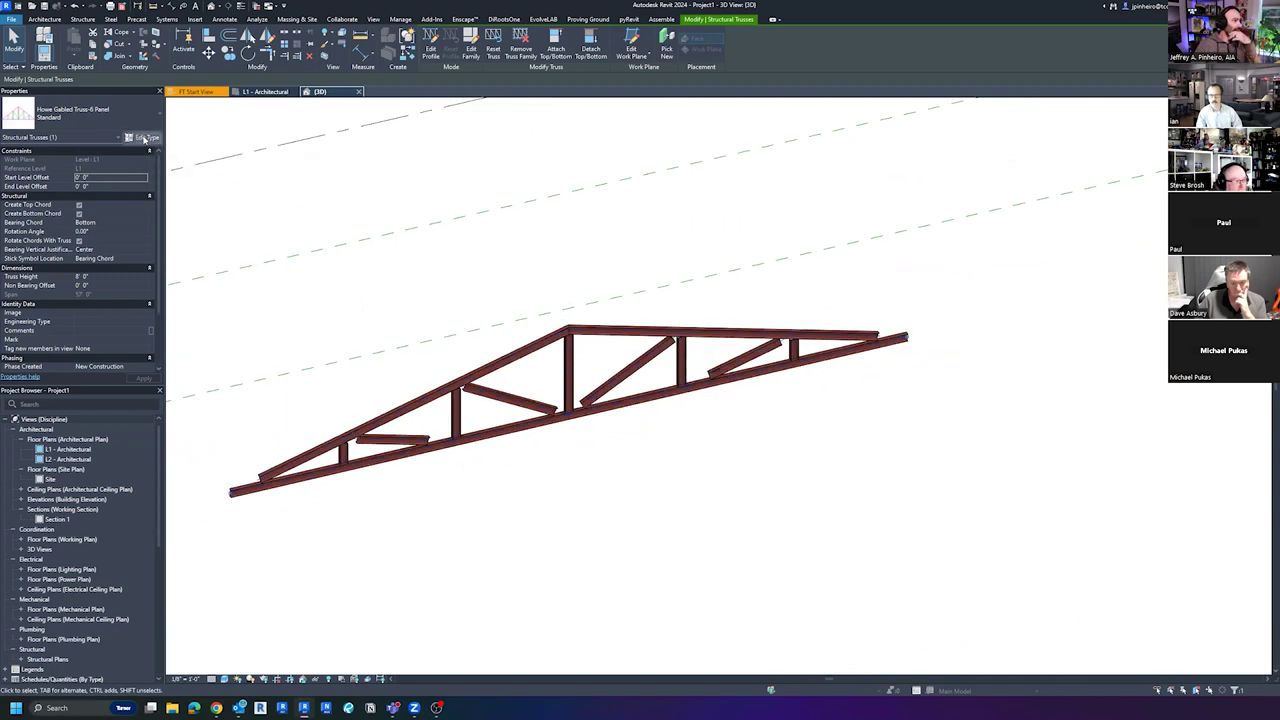
pyautogui.click(145, 138)
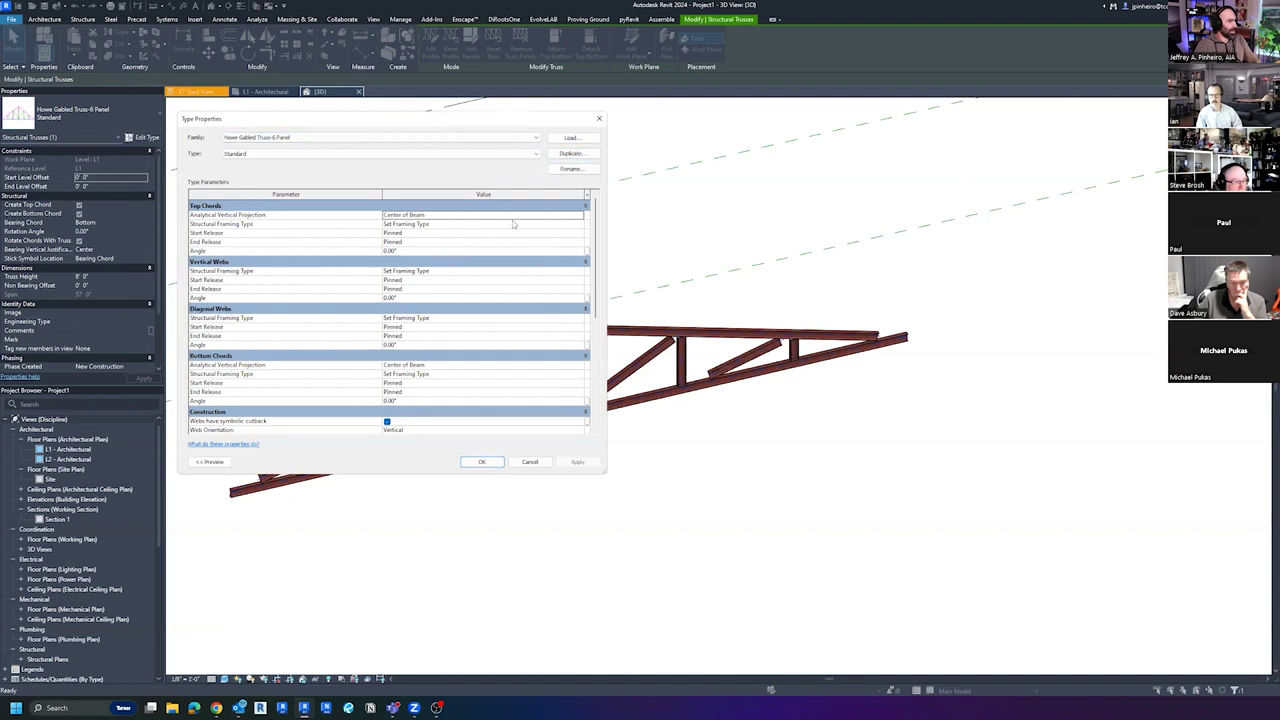
pyautogui.click(563, 224)
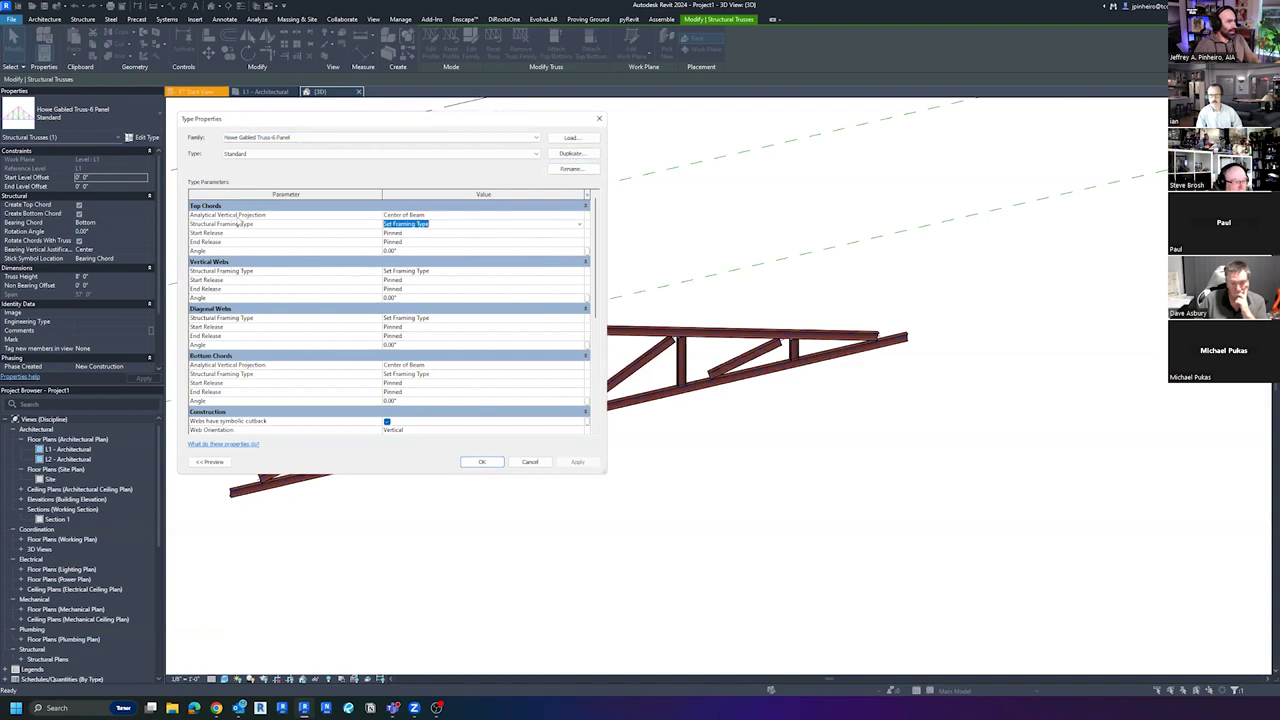
pyautogui.click(580, 226)
pyautogui.scroll(-5, 467, 268)
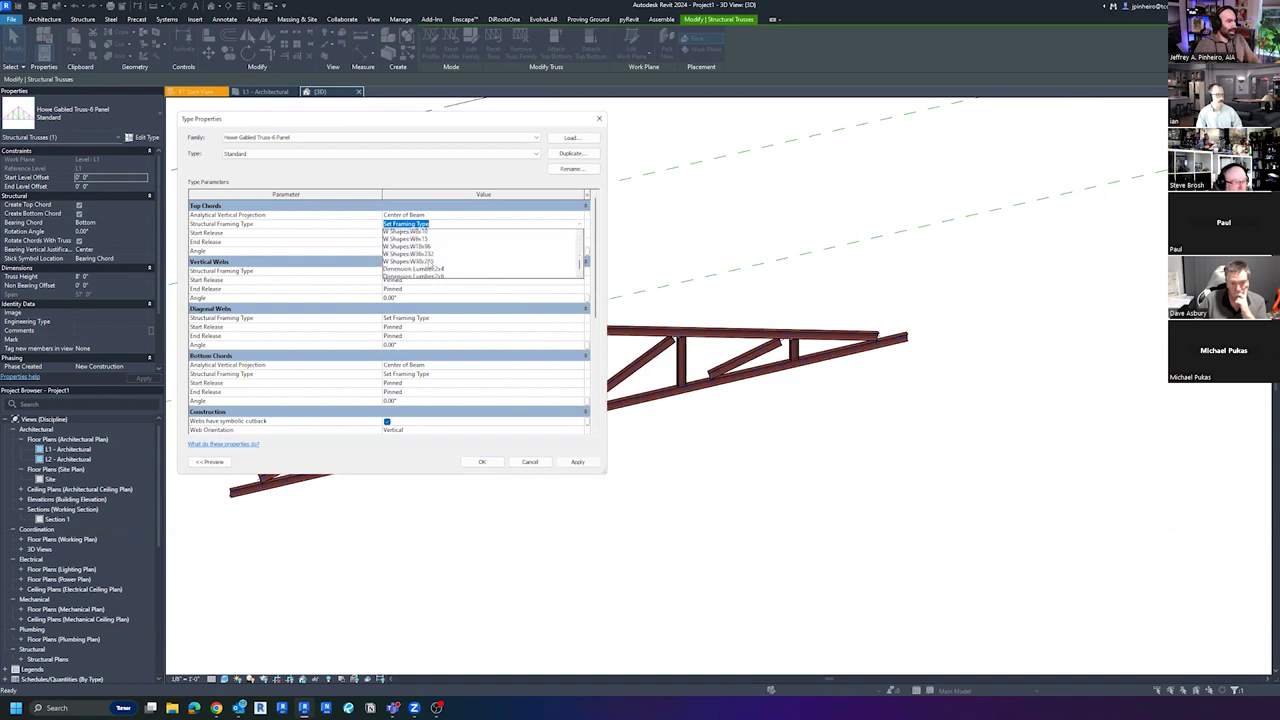
pyautogui.click(446, 270)
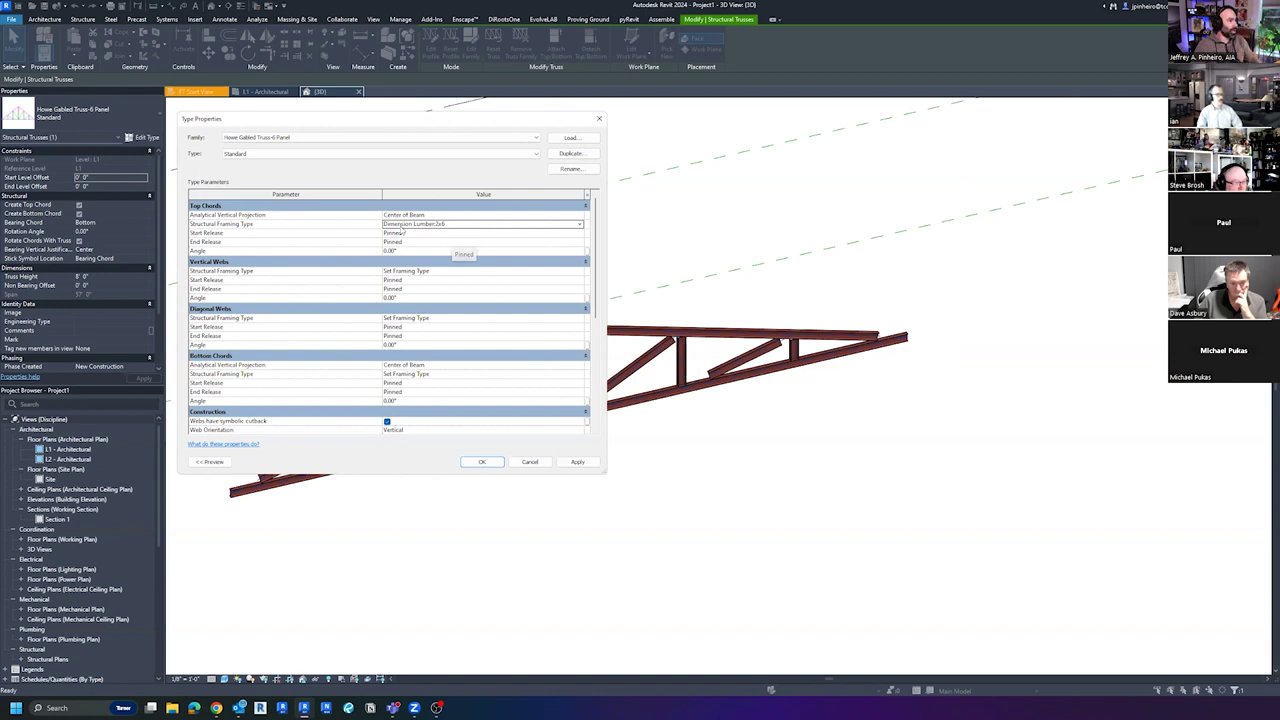
pyautogui.click(447, 216)
pyautogui.click(582, 216)
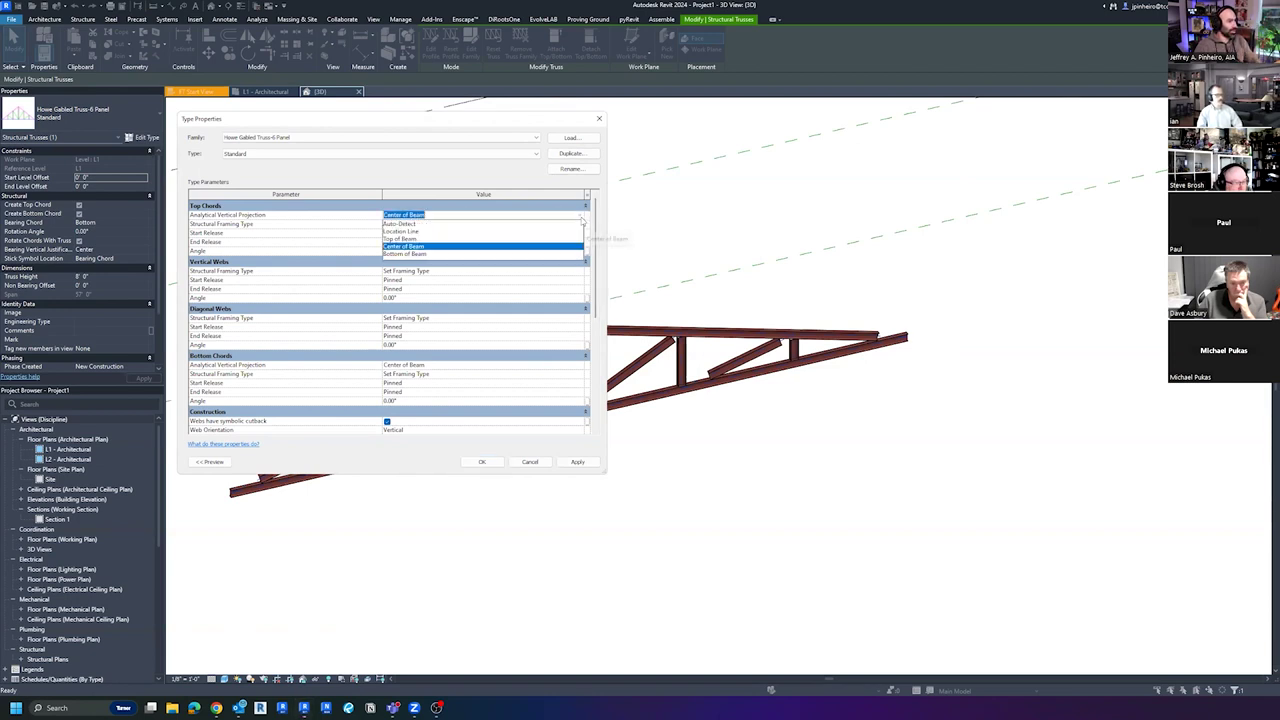
pyautogui.click(566, 214)
# Set the structural framing type of both the vertical webs and the diagonal webs to Dimension Lumber: 2x4
pyautogui.click(555, 270)
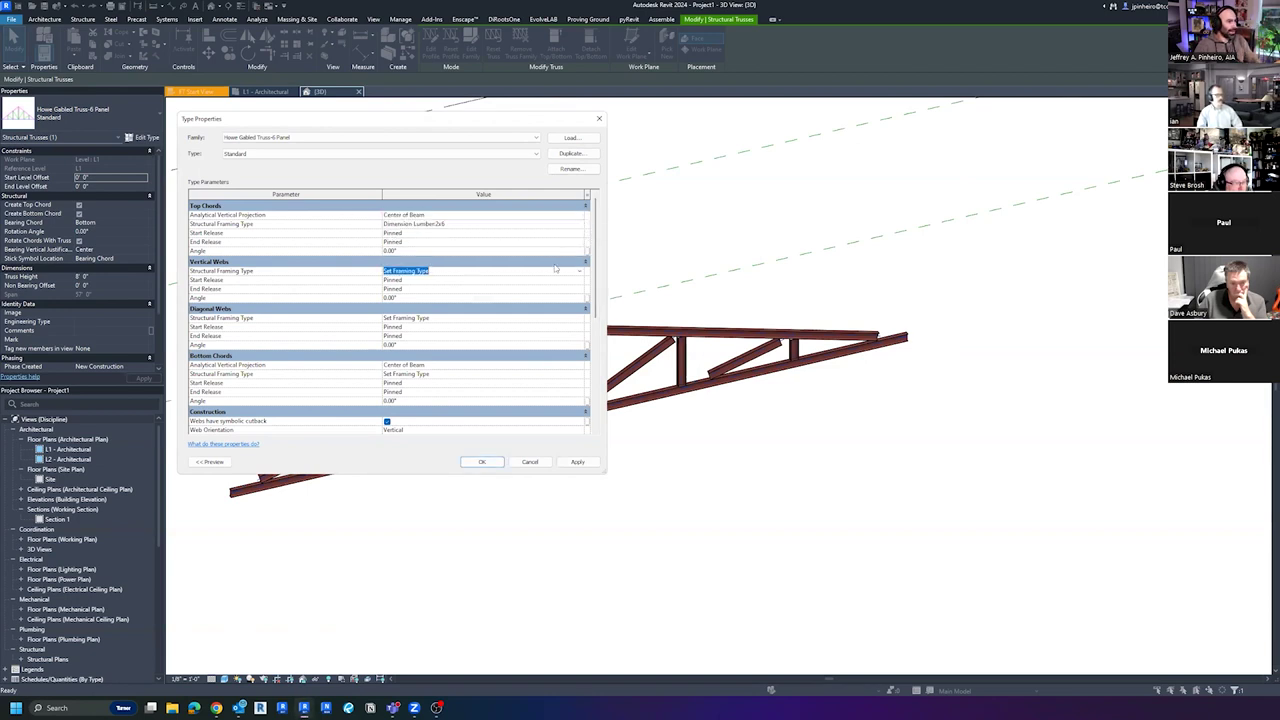
pyautogui.click(582, 262)
pyautogui.click(584, 262)
pyautogui.click(580, 271)
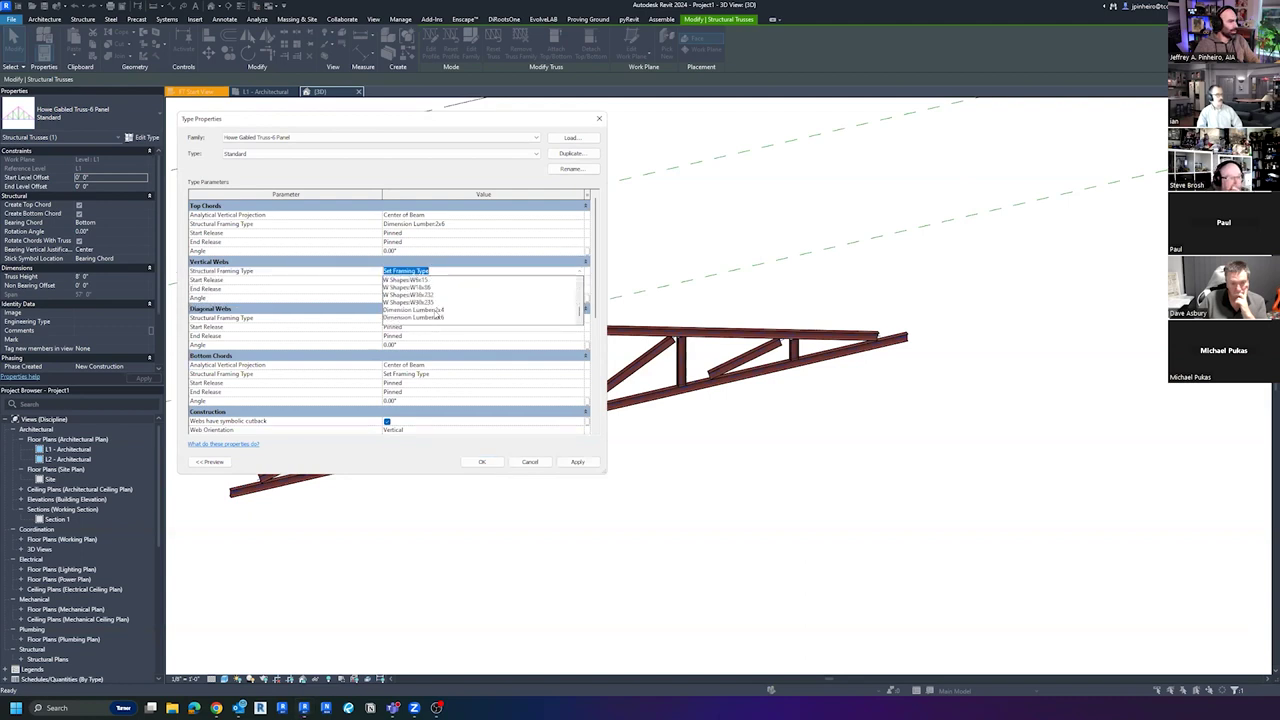
pyautogui.click(436, 311)
pyautogui.click(581, 318)
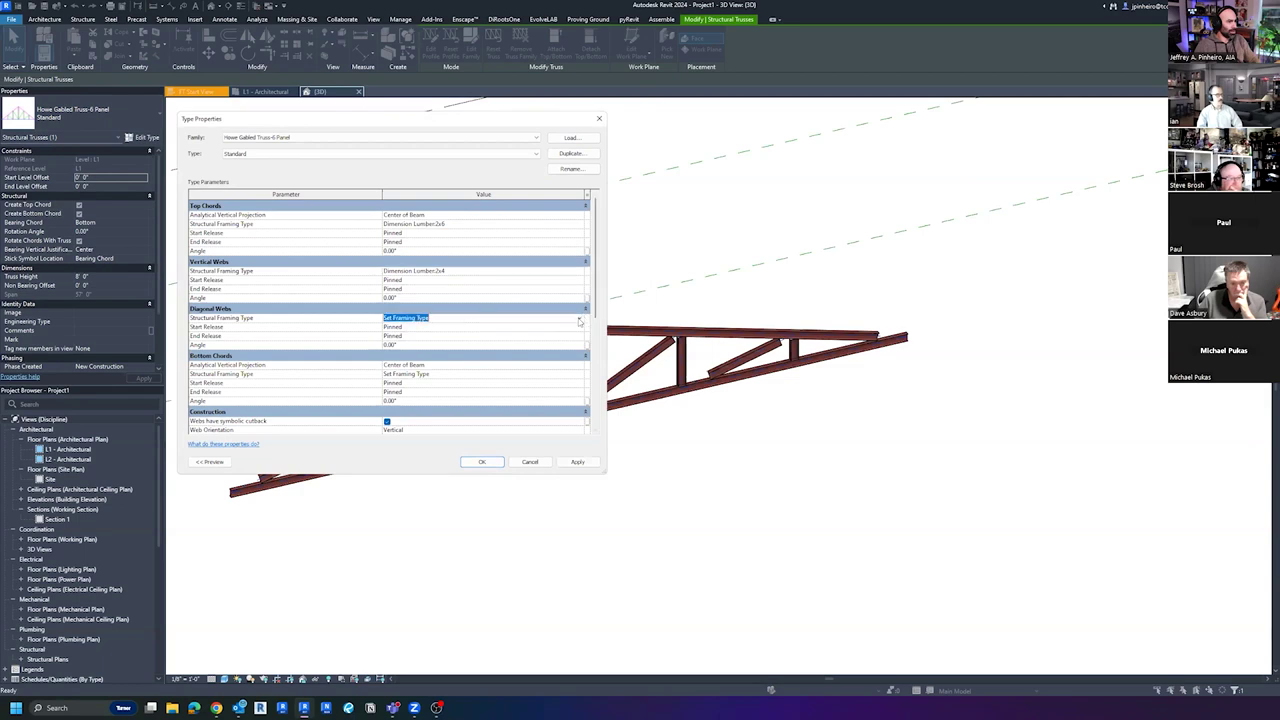
pyautogui.click(581, 318)
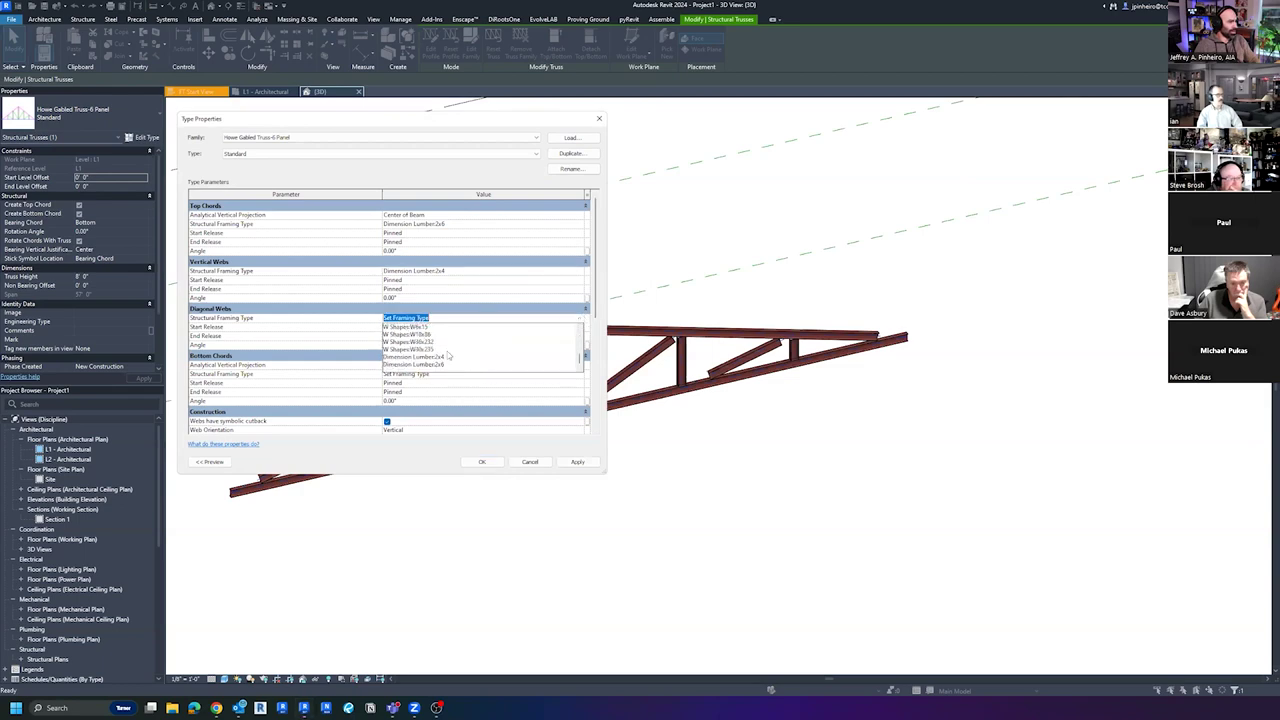
pyautogui.click(443, 357)
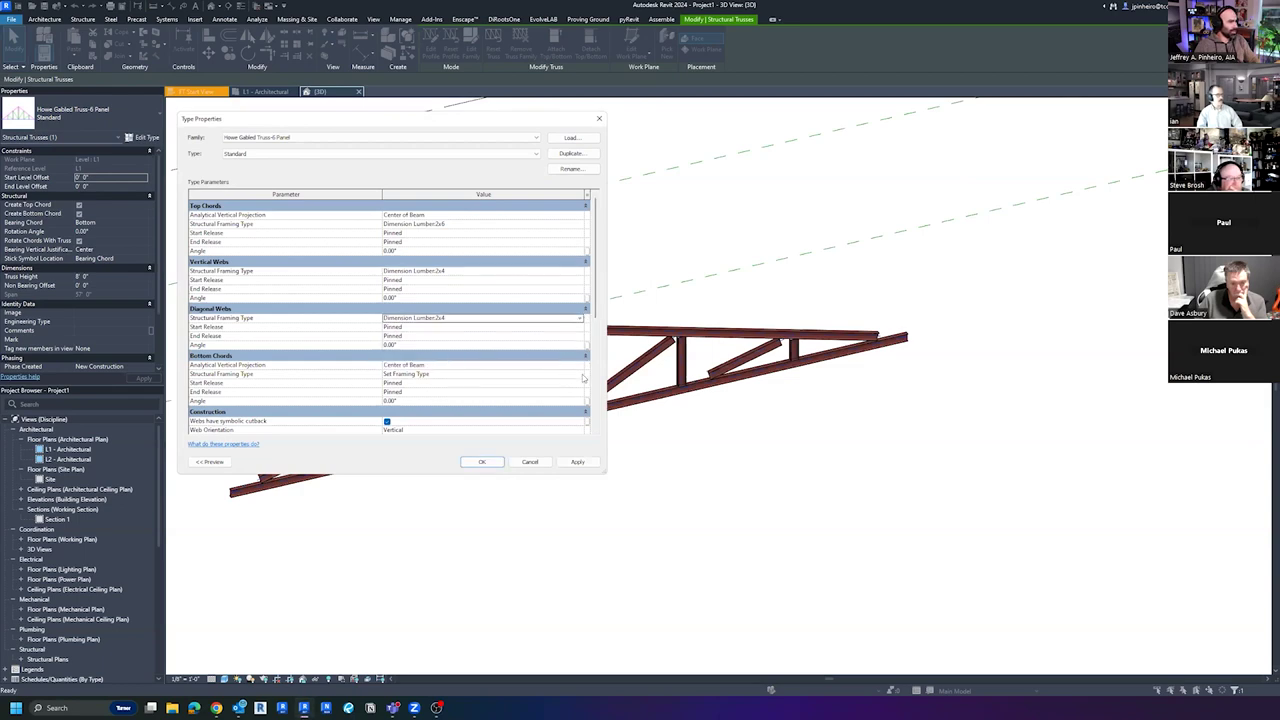
# Set the bottom chords' structural framing type to Dimension Lumber: 2x6 and apply the truss type changes
pyautogui.click(583, 377)
pyautogui.scroll(-5, 416, 414)
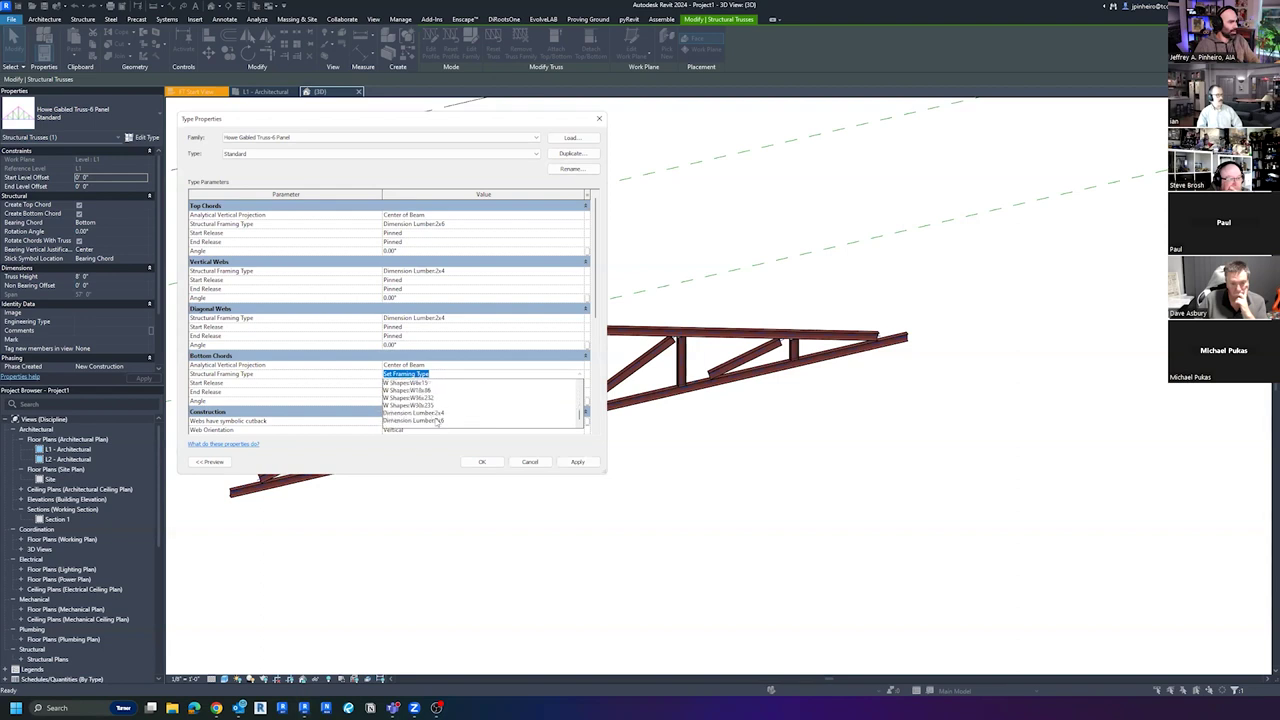
pyautogui.click(438, 420)
pyautogui.moveTo(597, 303); pyautogui.dragTo(595, 425)
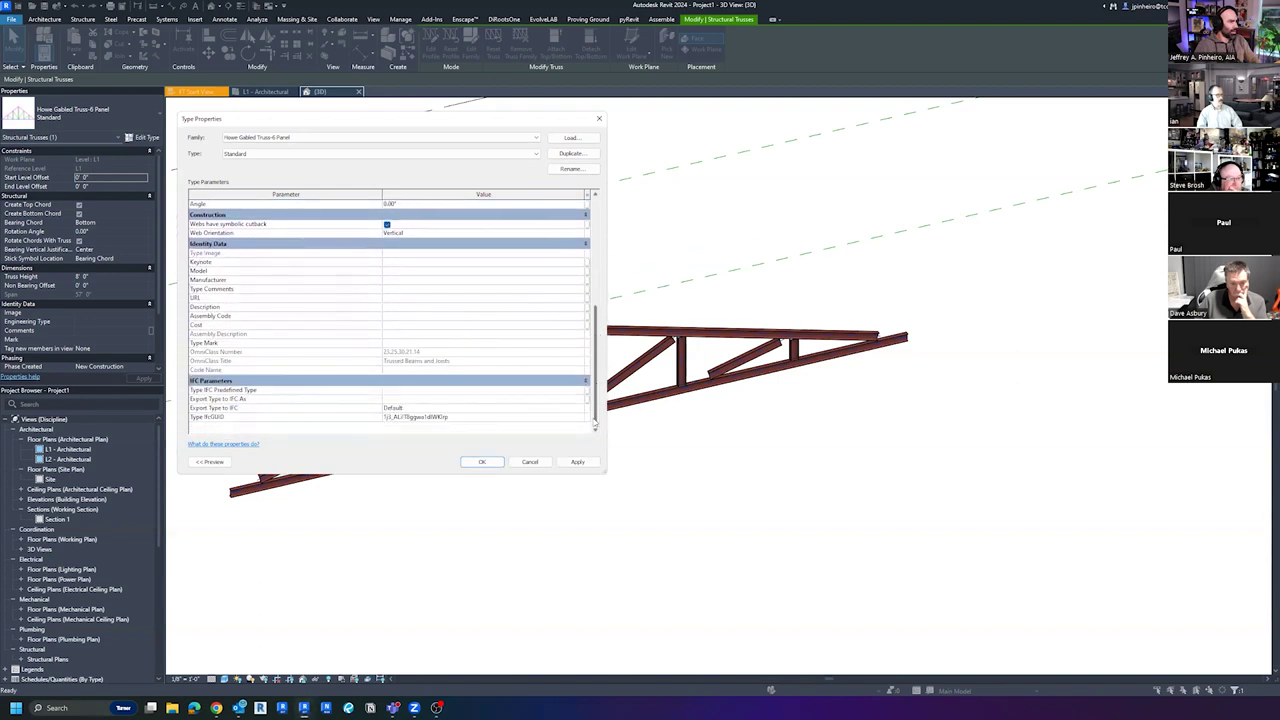
pyautogui.click(481, 461)
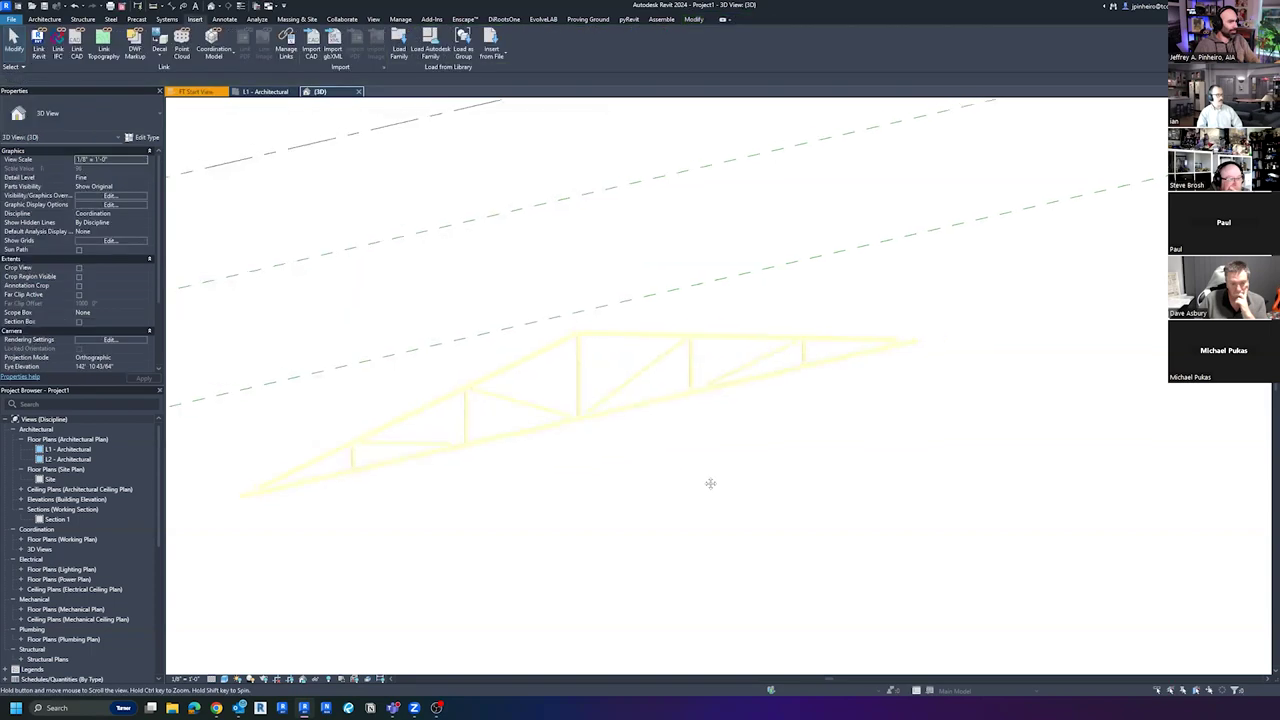
# Examine the lumber truss up close, especially how the vertical and diagonal webs meet the top chord
pyautogui.keyDown('shift'); pyautogui.moveTo(710, 483); pyautogui.dragTo(660, 486, button='middle'); pyautogui.keyUp('shift')
pyautogui.click(635, 446)
pyautogui.keyDown('shift'); pyautogui.moveTo(751, 451); pyautogui.dragTo(735, 425, button='middle'); pyautogui.keyUp('shift')
pyautogui.click(742, 430)
pyautogui.scroll(5, 721, 421)
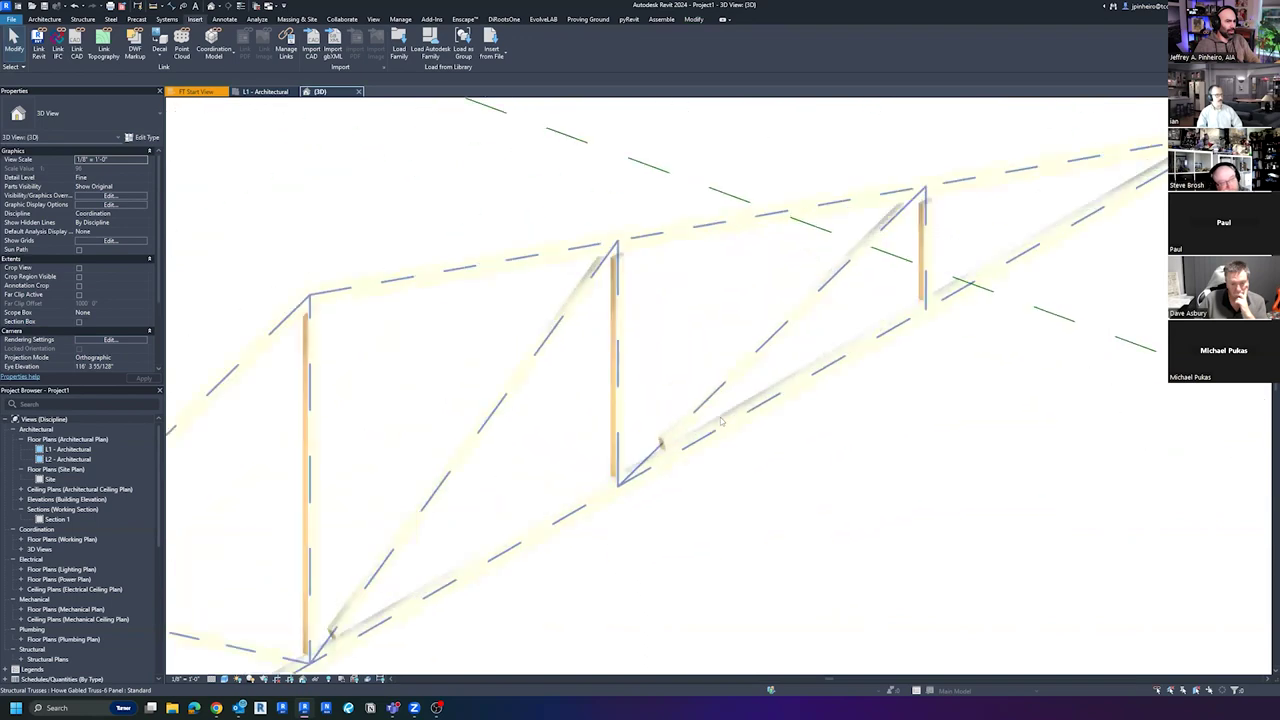
pyautogui.scroll(2, 721, 421)
pyautogui.keyDown('shift'); pyautogui.moveTo(766, 498); pyautogui.dragTo(771, 456, button='middle'); pyautogui.keyUp('shift')
pyautogui.scroll(-3, 771, 440)
pyautogui.moveTo(733, 408); pyautogui.dragTo(786, 366, button='middle')
pyautogui.scroll(7, 745, 260)
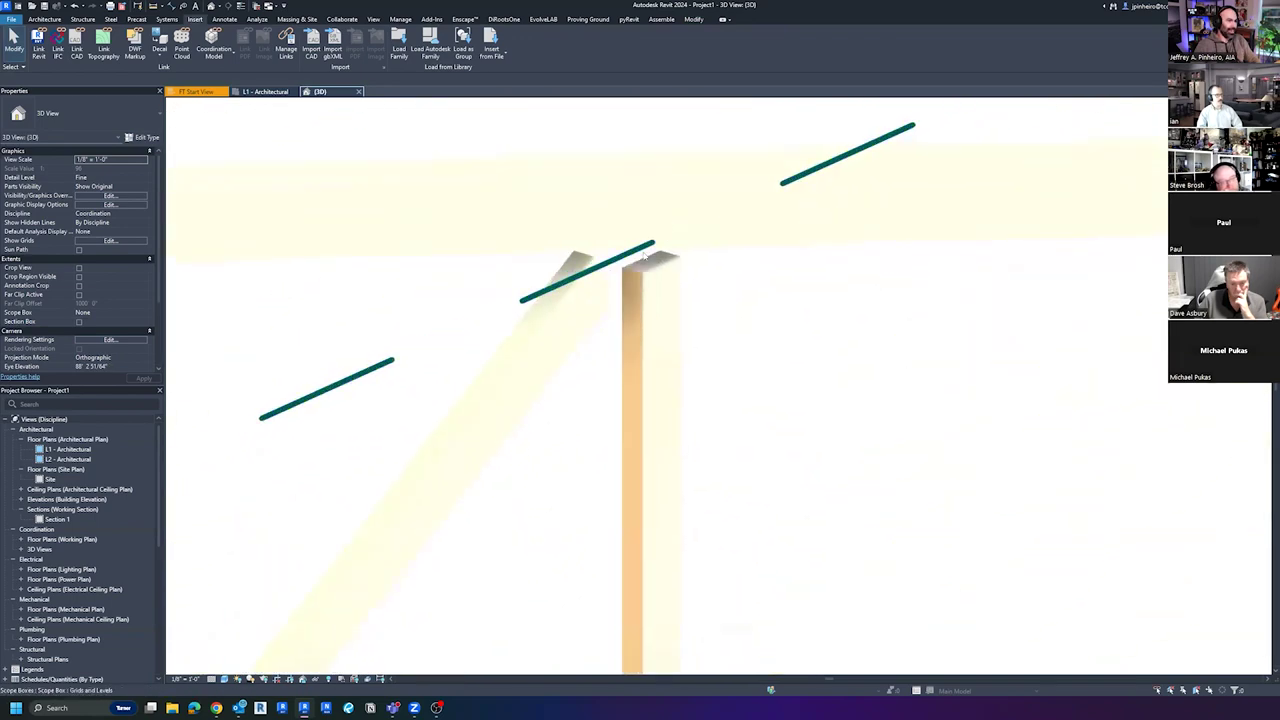
pyautogui.click(607, 276)
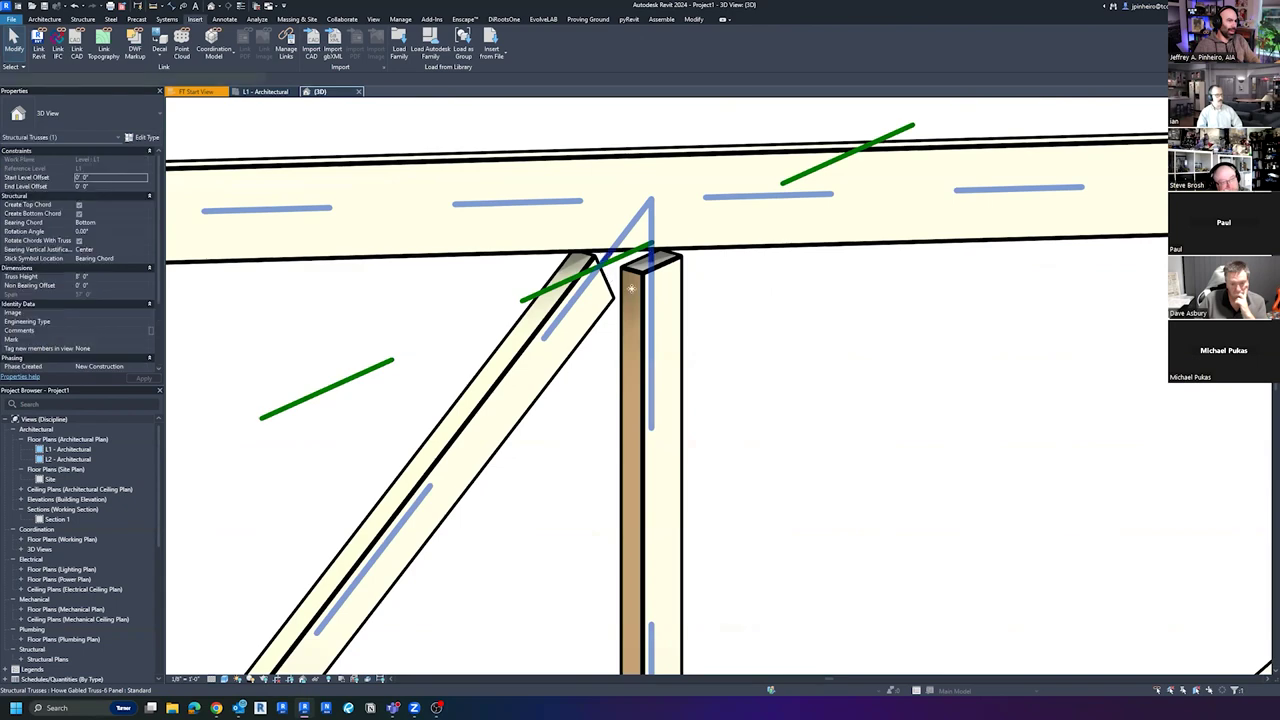
pyautogui.click(714, 310)
pyautogui.scroll(-2, 716, 318)
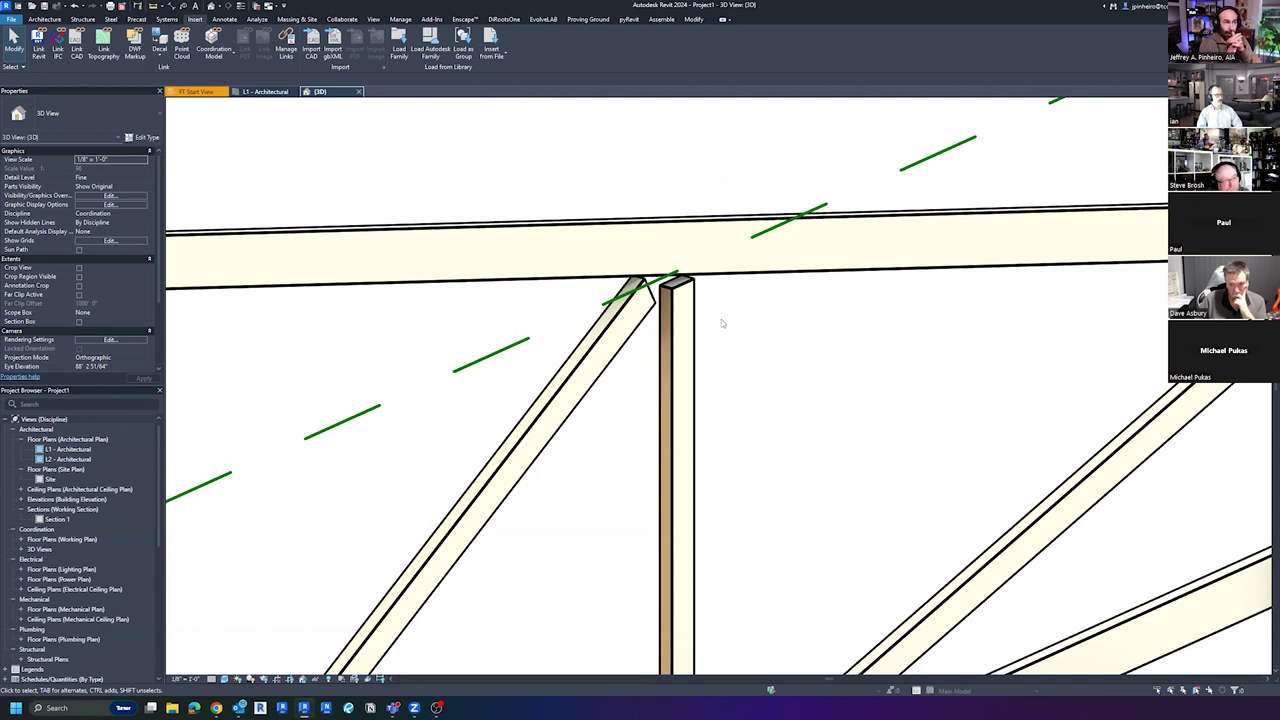
pyautogui.scroll(-5, 721, 319)
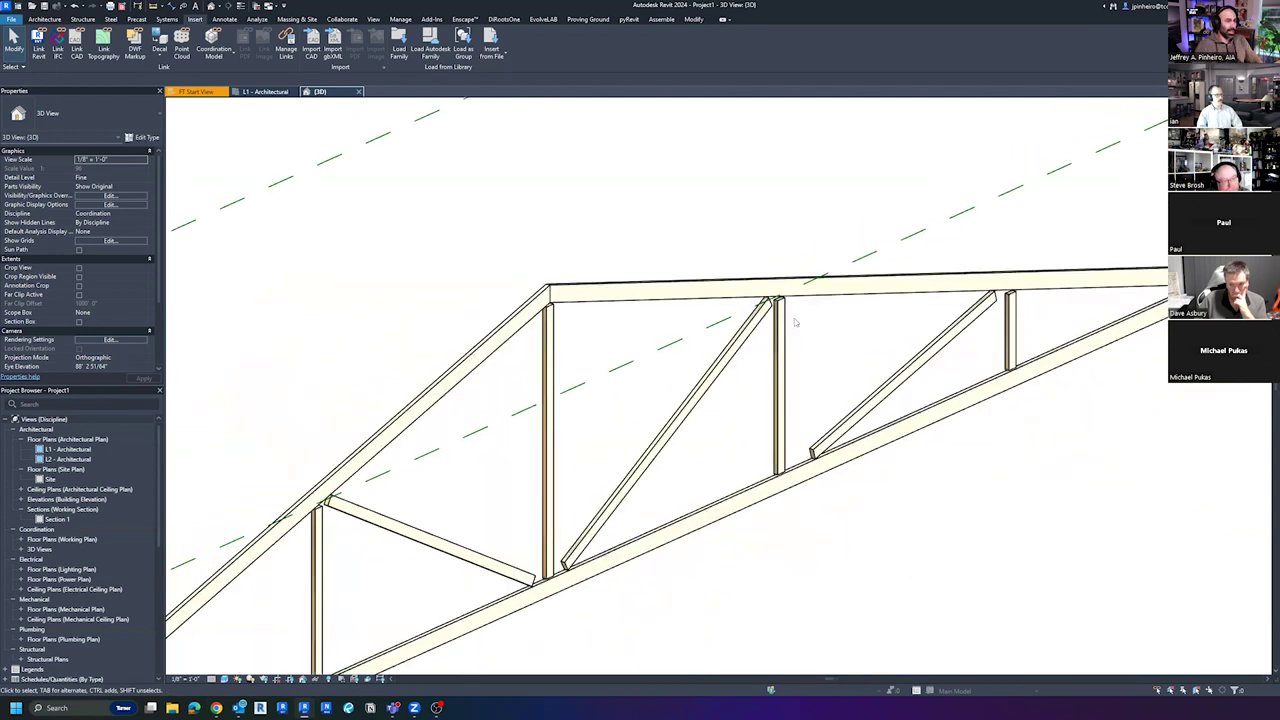
pyautogui.scroll(3, 795, 321)
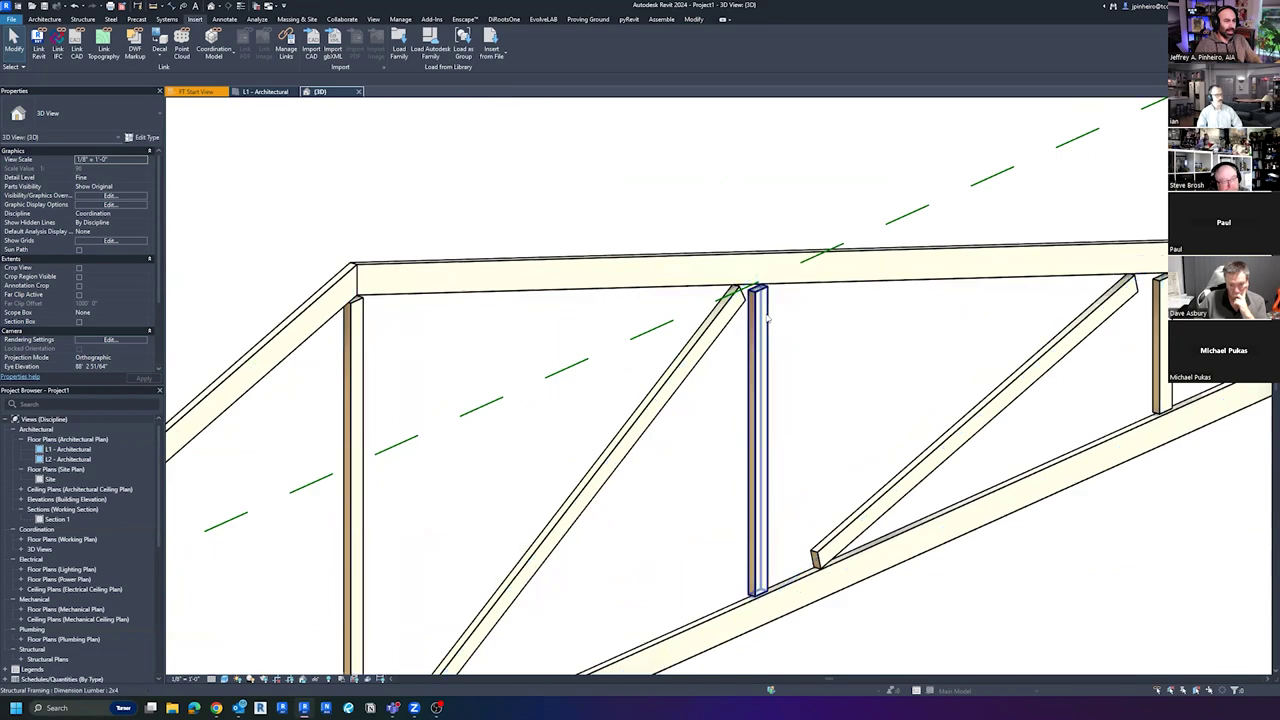
# Unpin the first vertical web beyond the truss peak so that it can be edited on its own
pyautogui.click(766, 318)
pyautogui.scroll(2, 800, 340)
pyautogui.keyDown('ctrl'); pyautogui.click(676, 308); pyautogui.keyUp('ctrl')
pyautogui.keyDown('shift'); pyautogui.moveTo(840, 354); pyautogui.dragTo(810, 497, button='middle'); pyautogui.keyUp('shift')
pyautogui.click(812, 356)
pyautogui.click(798, 358)
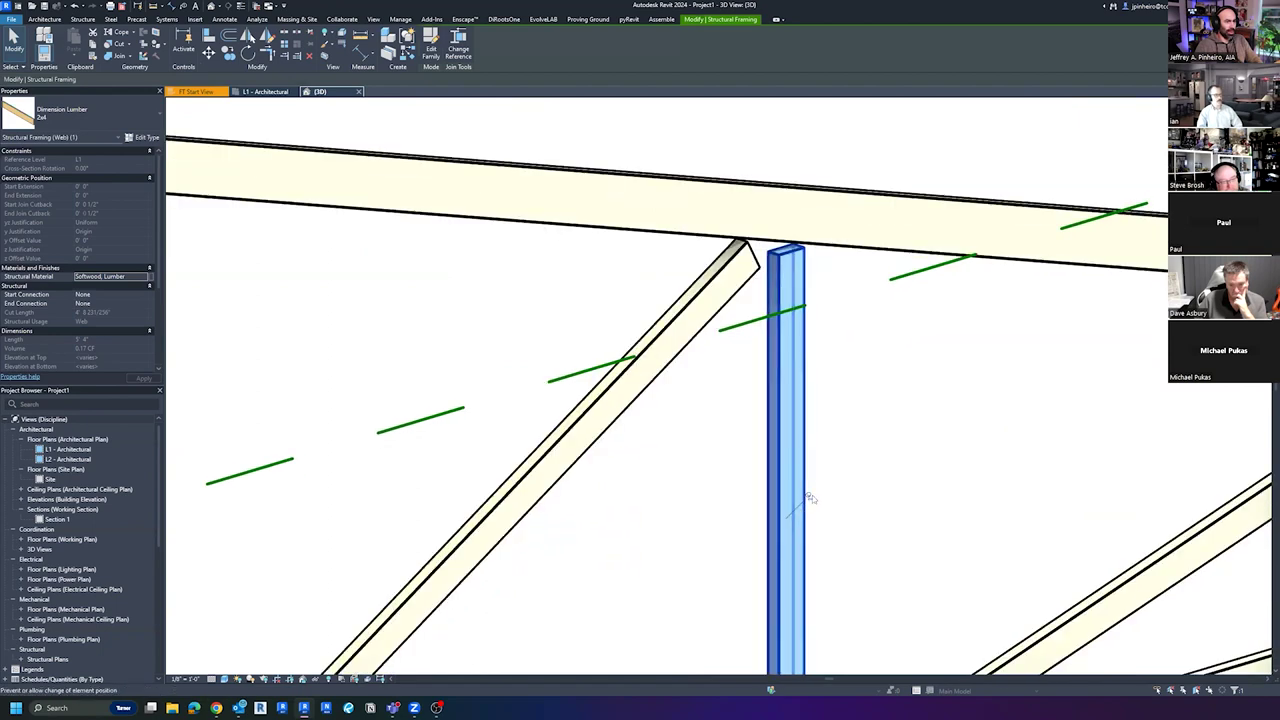
pyautogui.click(897, 474)
pyautogui.scroll(-2, 893, 470)
pyautogui.moveTo(857, 414); pyautogui.dragTo(844, 322, button='middle')
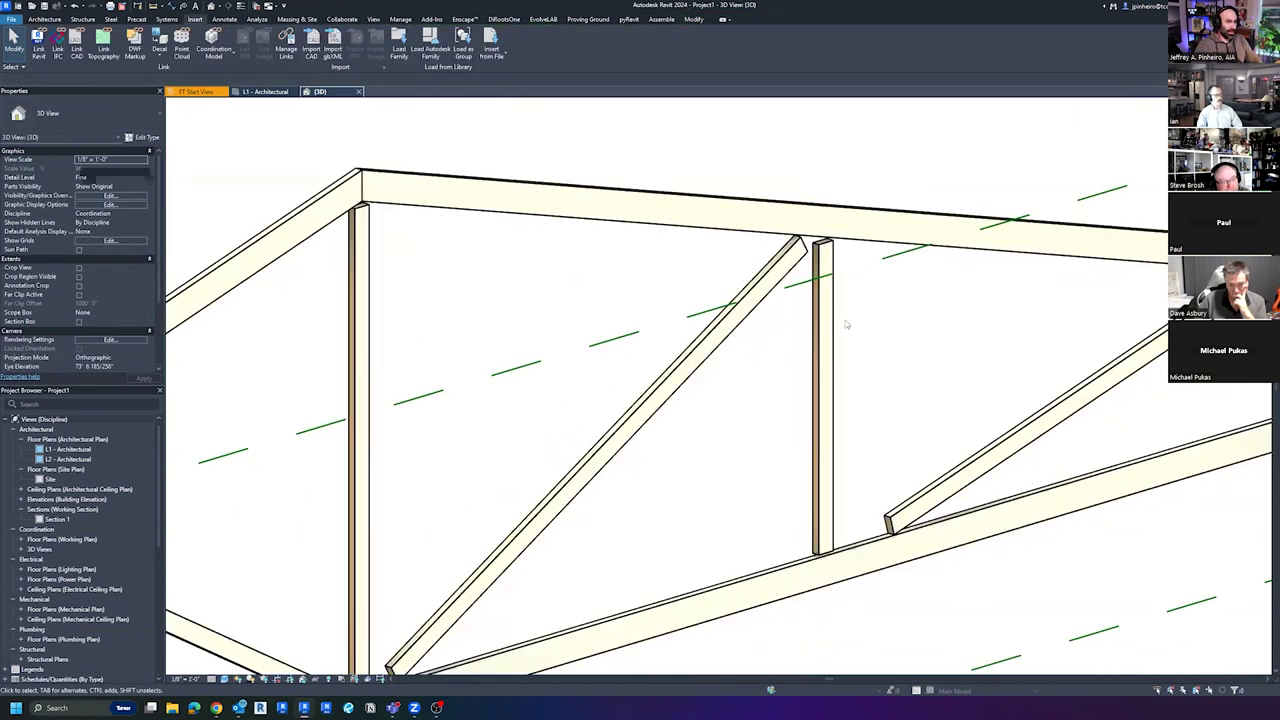
# Extend the unpinned vertical web at both ends, past the top chord and into the bottom chord
pyautogui.click(823, 350)
pyautogui.moveTo(824, 237); pyautogui.dragTo(825, 190)
pyautogui.moveTo(824, 560); pyautogui.dragTo(829, 593)
pyautogui.scroll(3, 856, 613)
pyautogui.click(856, 613)
pyautogui.keyDown('shift'); pyautogui.moveTo(809, 578); pyautogui.dragTo(747, 547, button='middle'); pyautogui.keyUp('shift')
pyautogui.scroll(-2, 747, 547)
pyautogui.scroll(-5, 746, 547)
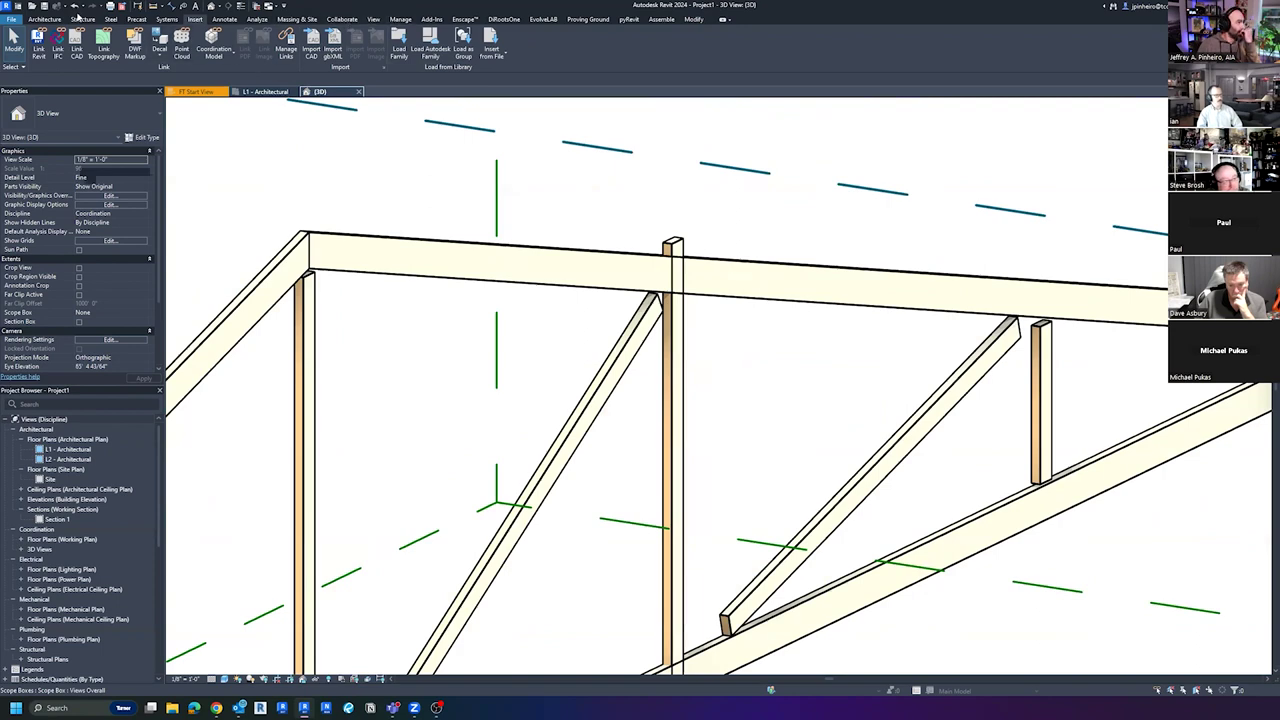
# Cope the extended vertical web against the top chord and the bottom chord of the truss
pyautogui.click(82, 19)
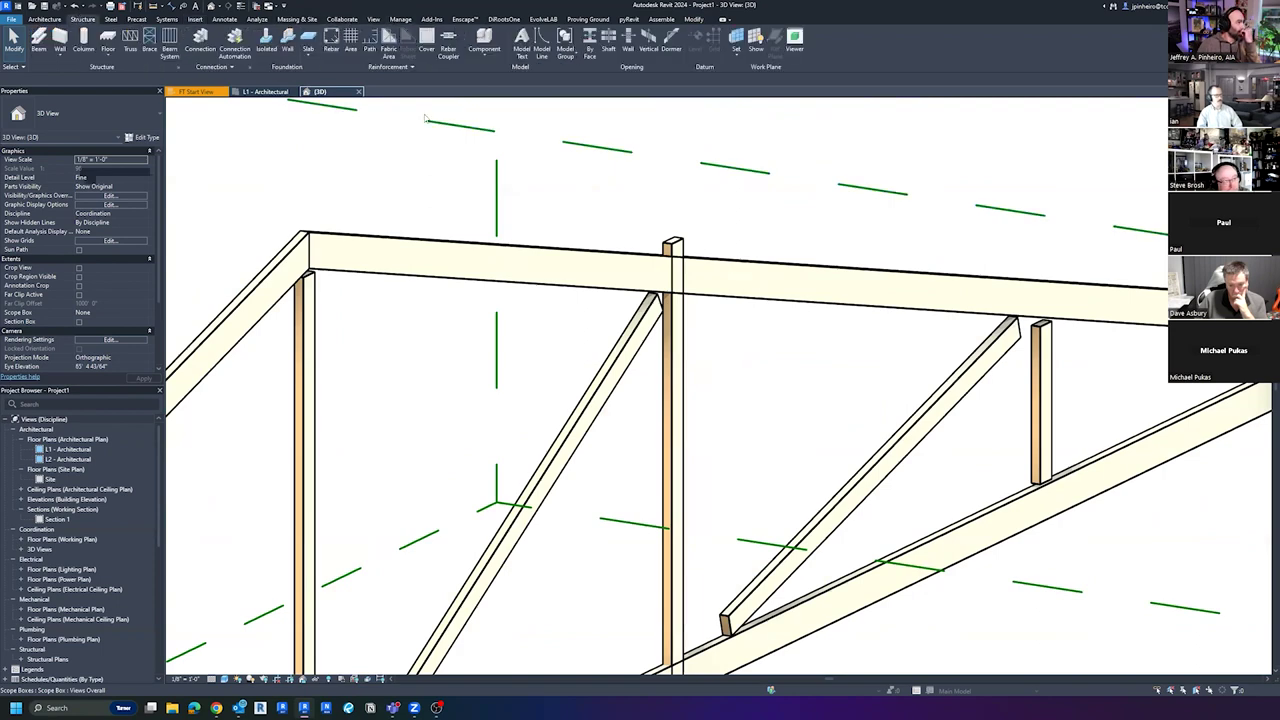
pyautogui.click(690, 288)
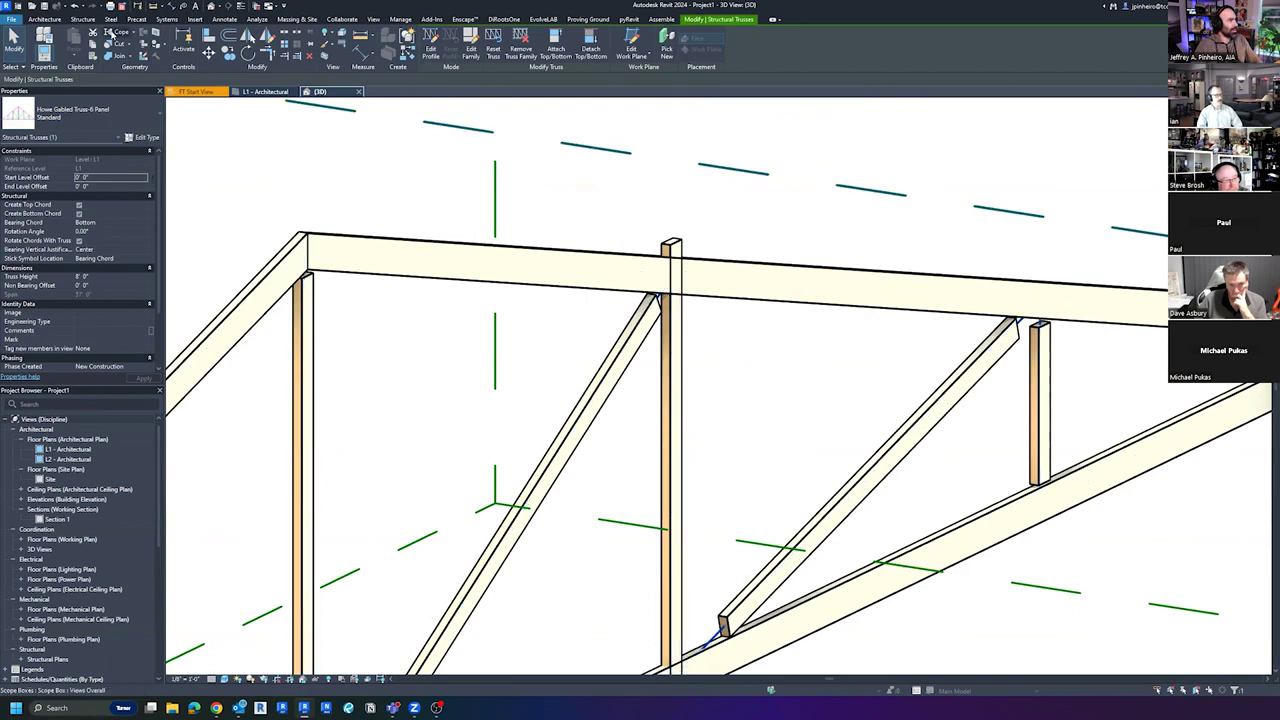
pyautogui.press('Escape')
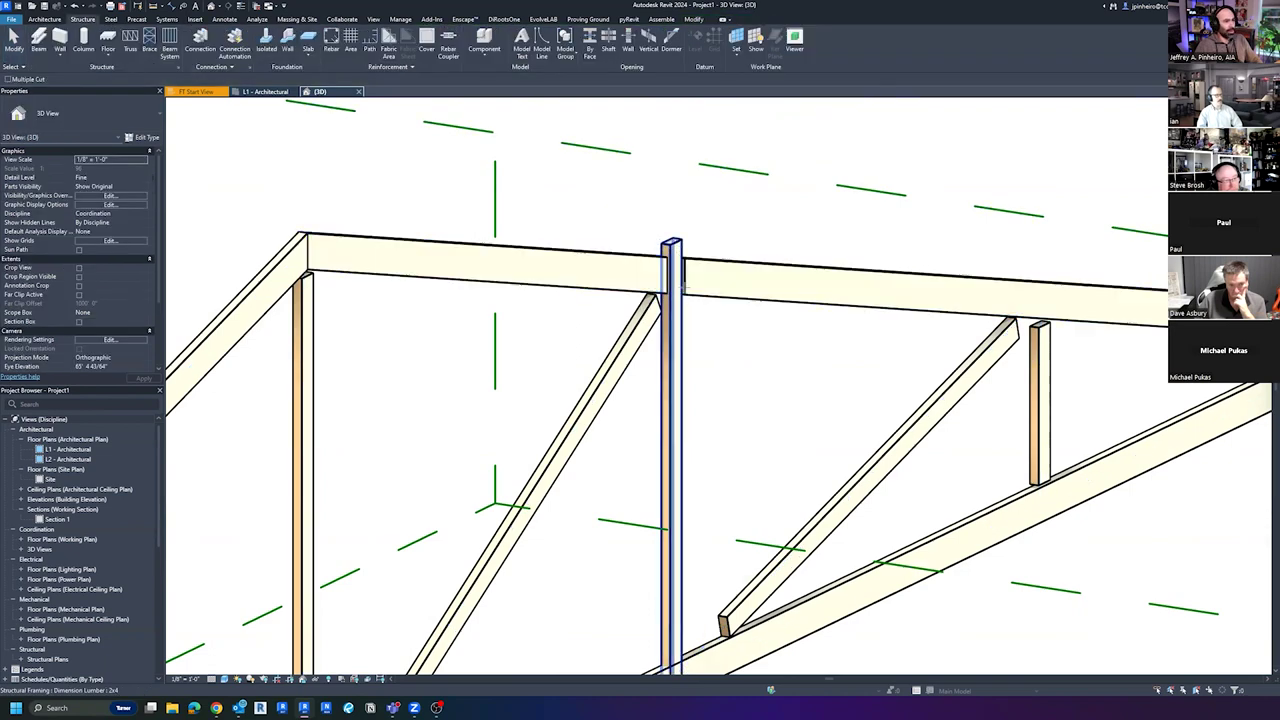
pyautogui.hotkey('ctrl', 'z')
pyautogui.click(688, 304)
pyautogui.click(705, 292)
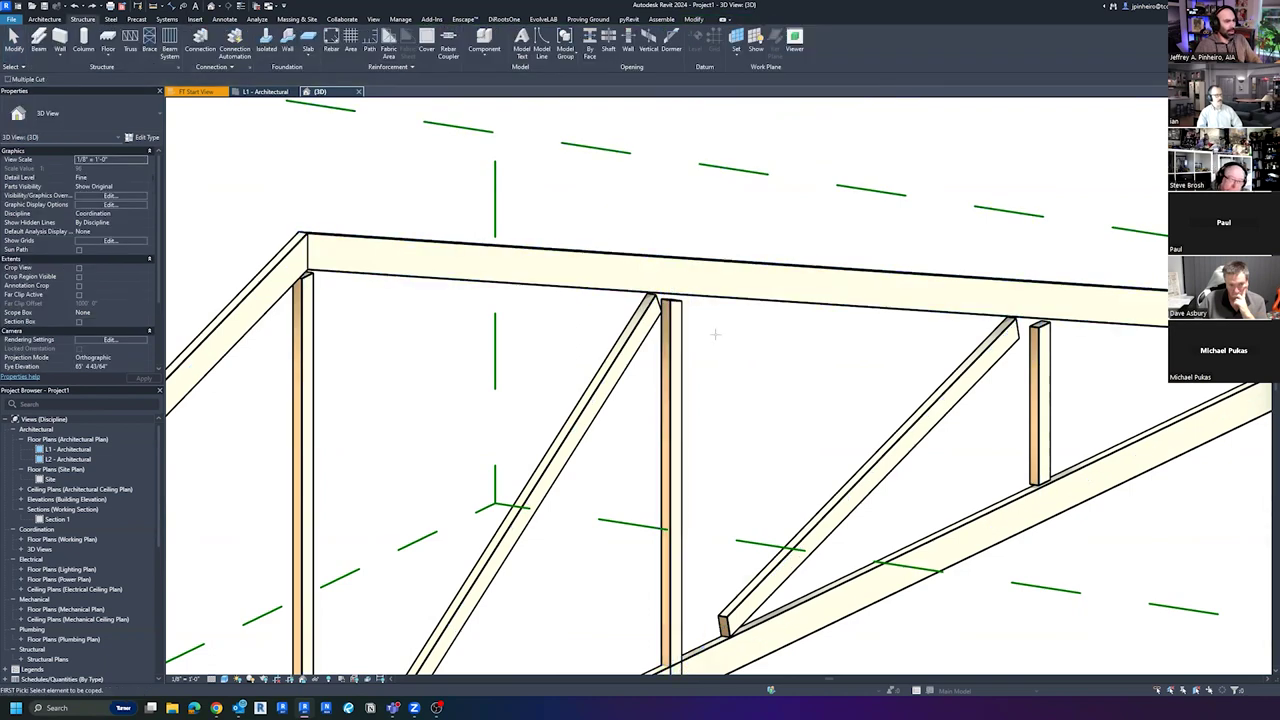
pyautogui.moveTo(715, 334); pyautogui.dragTo(713, 212, button='middle')
pyautogui.click(676, 528)
pyautogui.click(693, 536)
pyautogui.press('Escape')
# Reduce the coping distance of the coped vertical web to tighten its gaps at the chords
pyautogui.click(674, 225)
pyautogui.scroll(2, 678, 200)
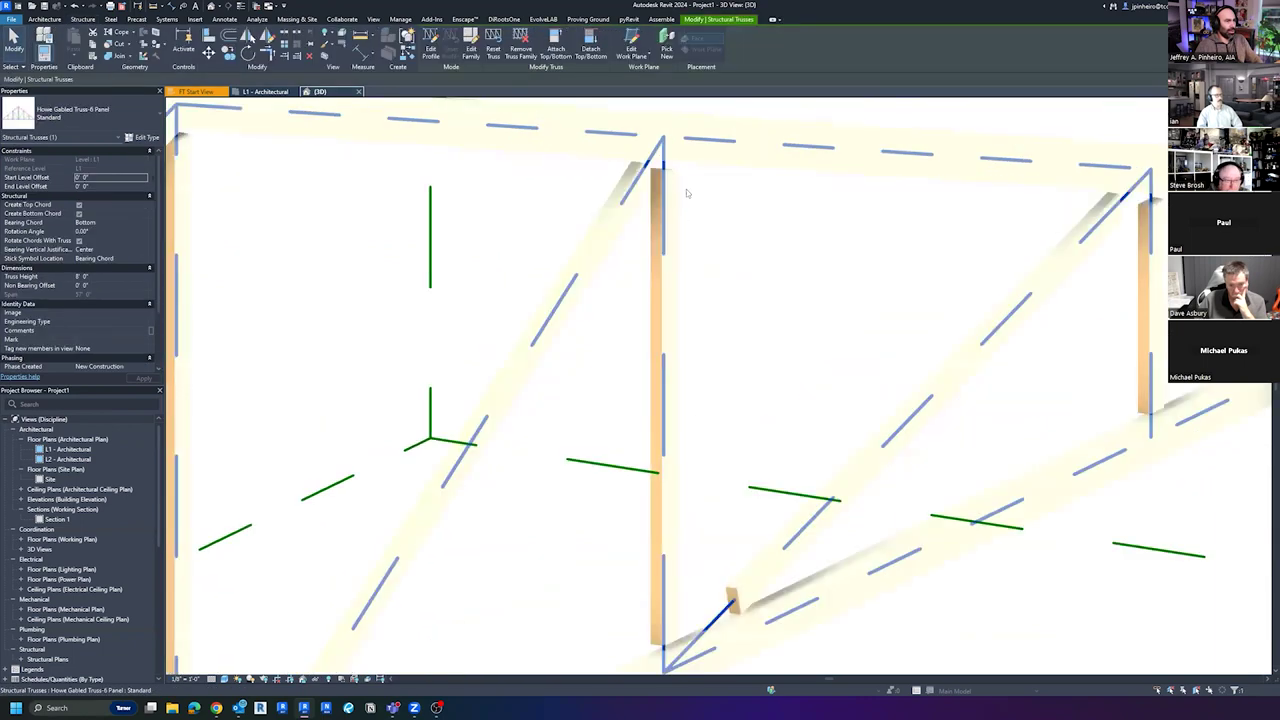
pyautogui.scroll(1, 687, 193)
pyautogui.press('Escape')
pyautogui.press('Tab')
pyautogui.click(676, 184)
pyautogui.keyDown('shift'); pyautogui.moveTo(677, 182); pyautogui.dragTo(577, 249, button='middle'); pyautogui.keyUp('shift')
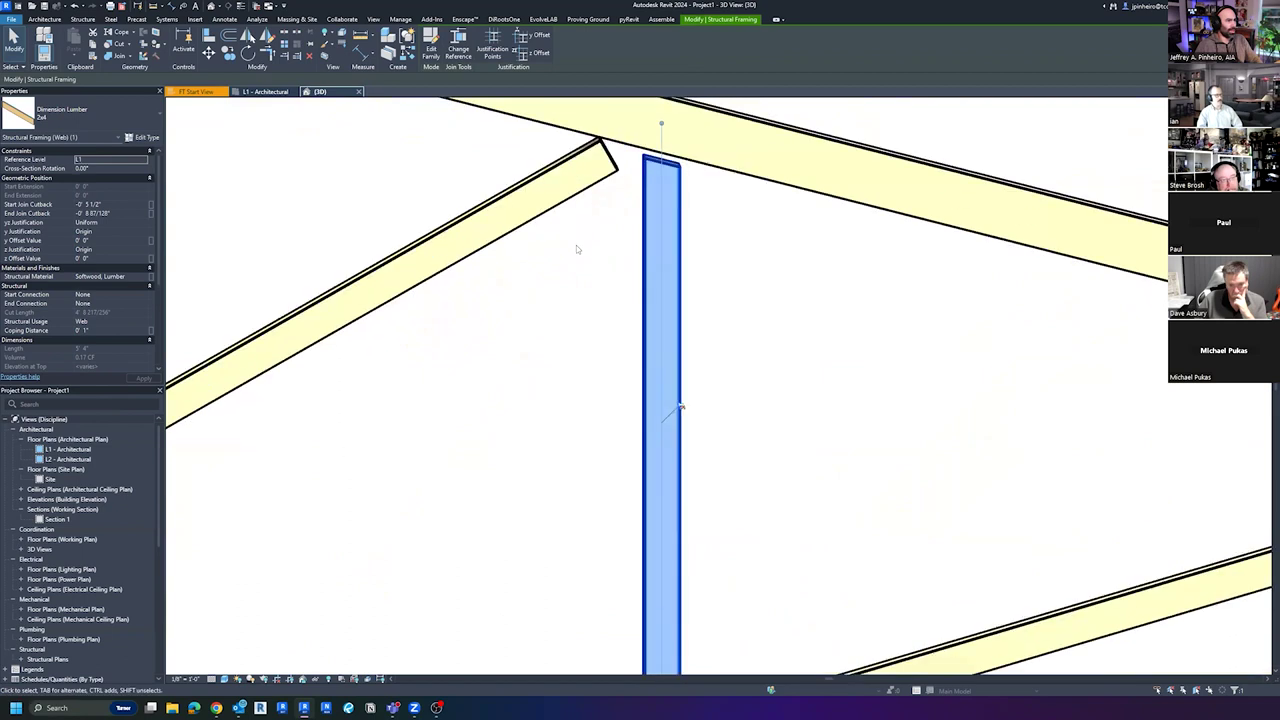
pyautogui.scroll(-2, 576, 249)
pyautogui.scroll(-2, 109, 301)
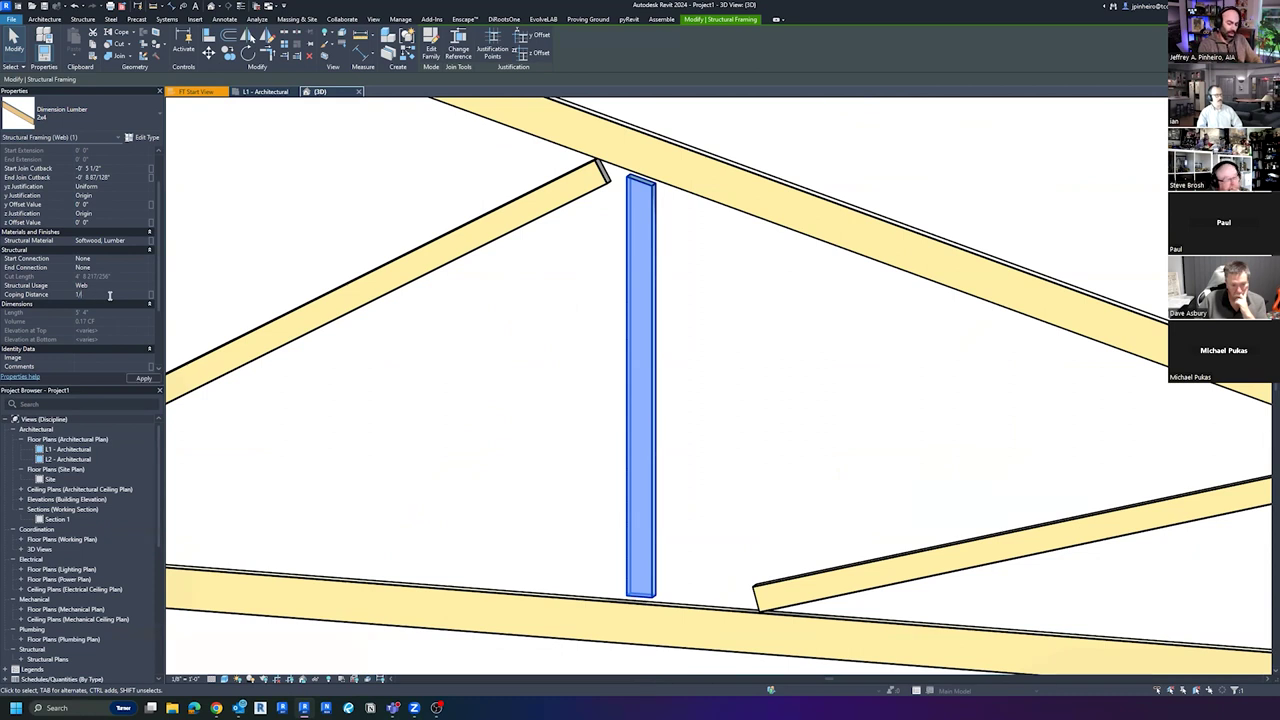
pyautogui.keyDown('shift'); pyautogui.moveTo(780, 386); pyautogui.dragTo(832, 486, button='middle'); pyautogui.keyUp('shift')
pyautogui.scroll(-3, 748, 425)
pyautogui.moveTo(754, 383); pyautogui.dragTo(753, 391, button='middle')
pyautogui.click(733, 392)
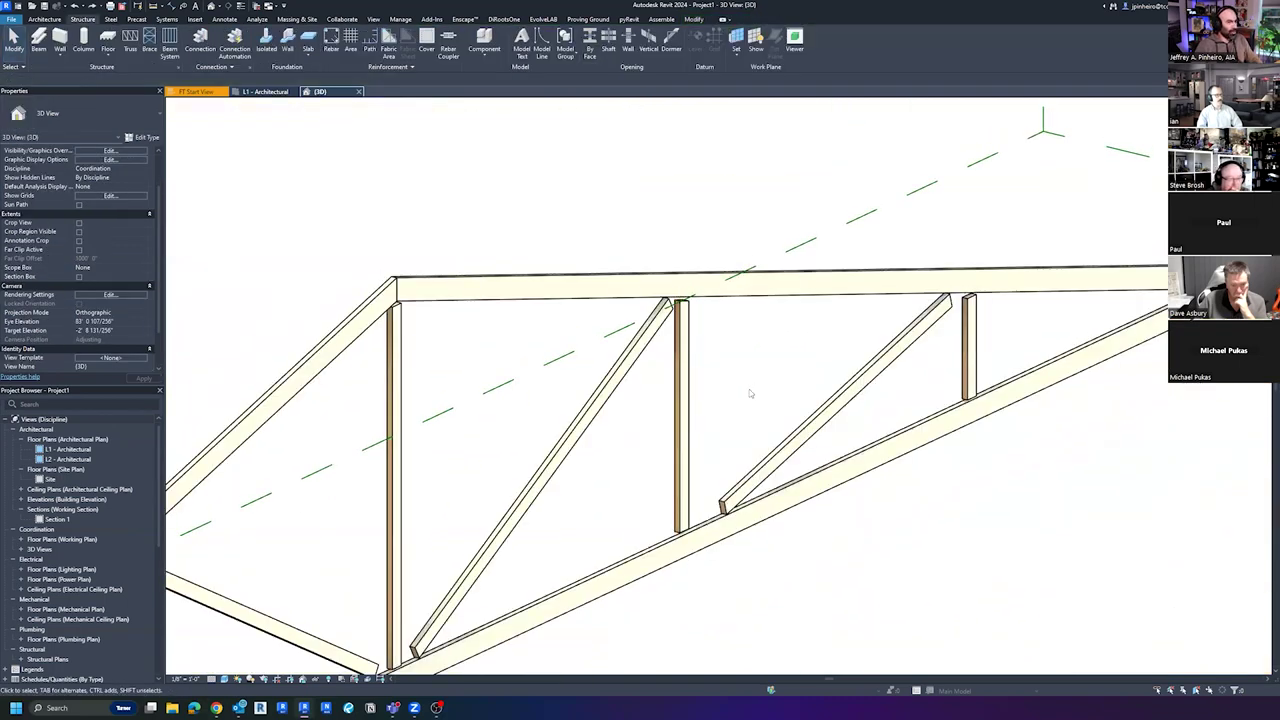
# Undo the coping and the end extensions of the first vertical web beyond the truss peak
pyautogui.scroll(-1, 750, 391)
pyautogui.scroll(4, 750, 391)
pyautogui.scroll(-3, 741, 361)
pyautogui.scroll(2, 741, 361)
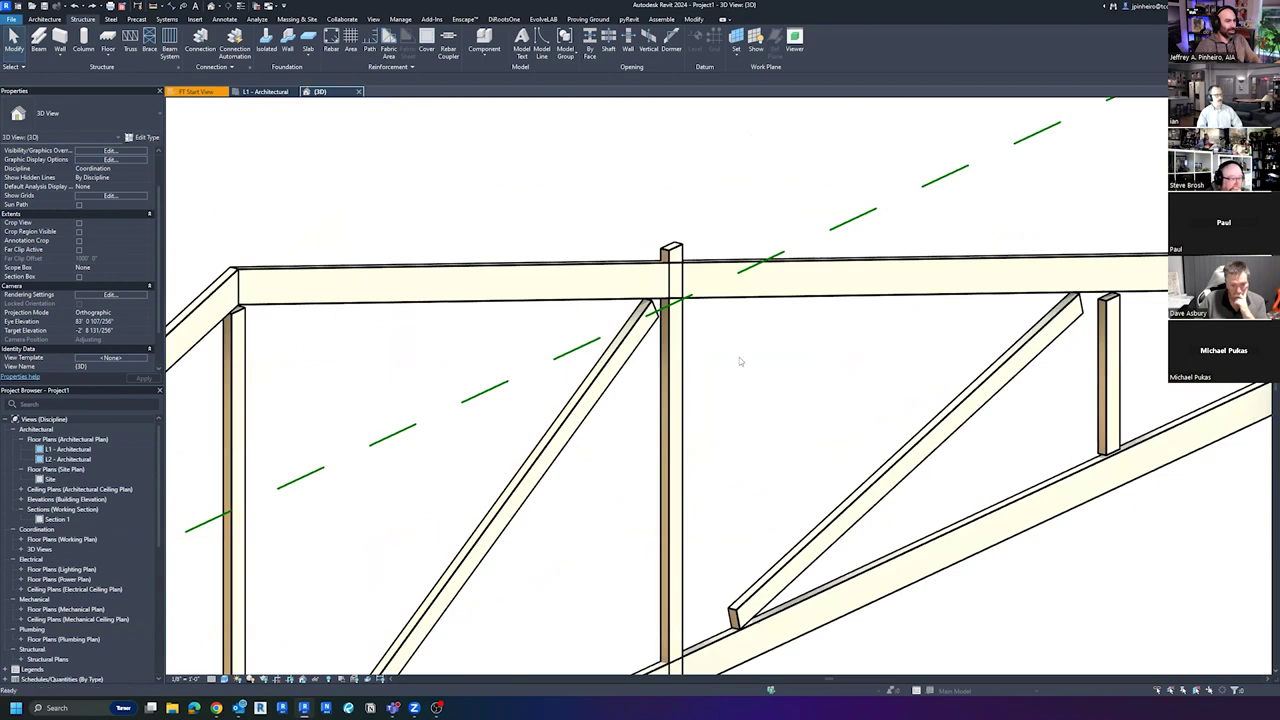
pyautogui.moveTo(674, 428); pyautogui.dragTo(743, 365, button='middle')
pyautogui.hotkey('ctrl', 'z')
pyautogui.scroll(-3, 743, 365)
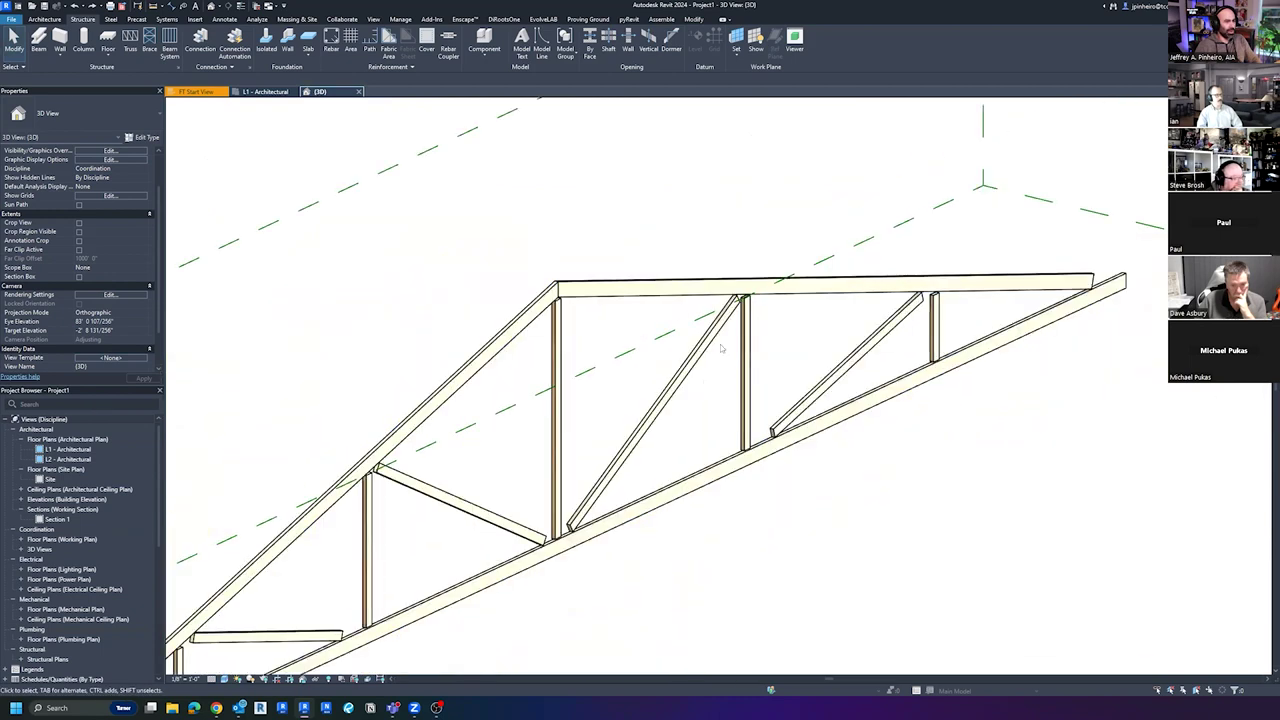
# Select all 2x4 web instances of the truss and unpin them together
pyautogui.click(724, 339)
pyautogui.keyDown('shift'); pyautogui.moveTo(724, 339); pyautogui.dragTo(783, 411, button='middle'); pyautogui.keyUp('shift')
pyautogui.scroll(1, 784, 411)
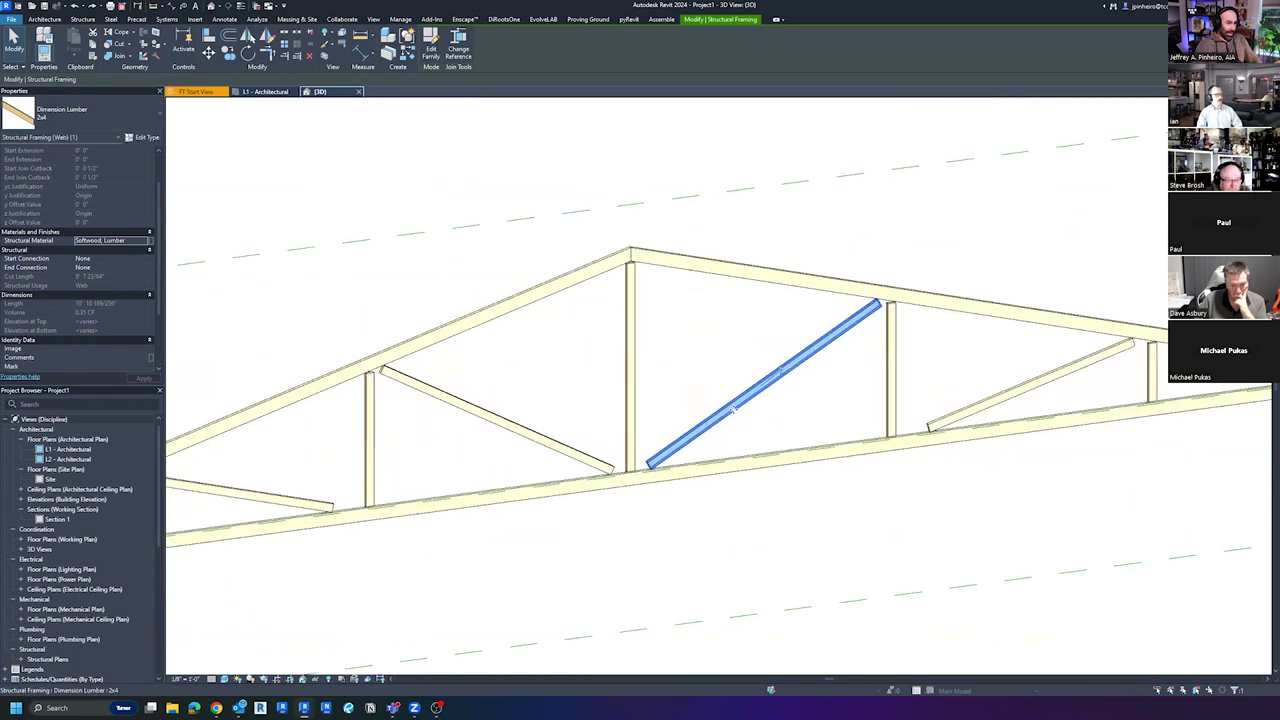
pyautogui.rightClick(734, 416)
pyautogui.press('Escape')
pyautogui.press('Escape')
pyautogui.rightClick(731, 423)
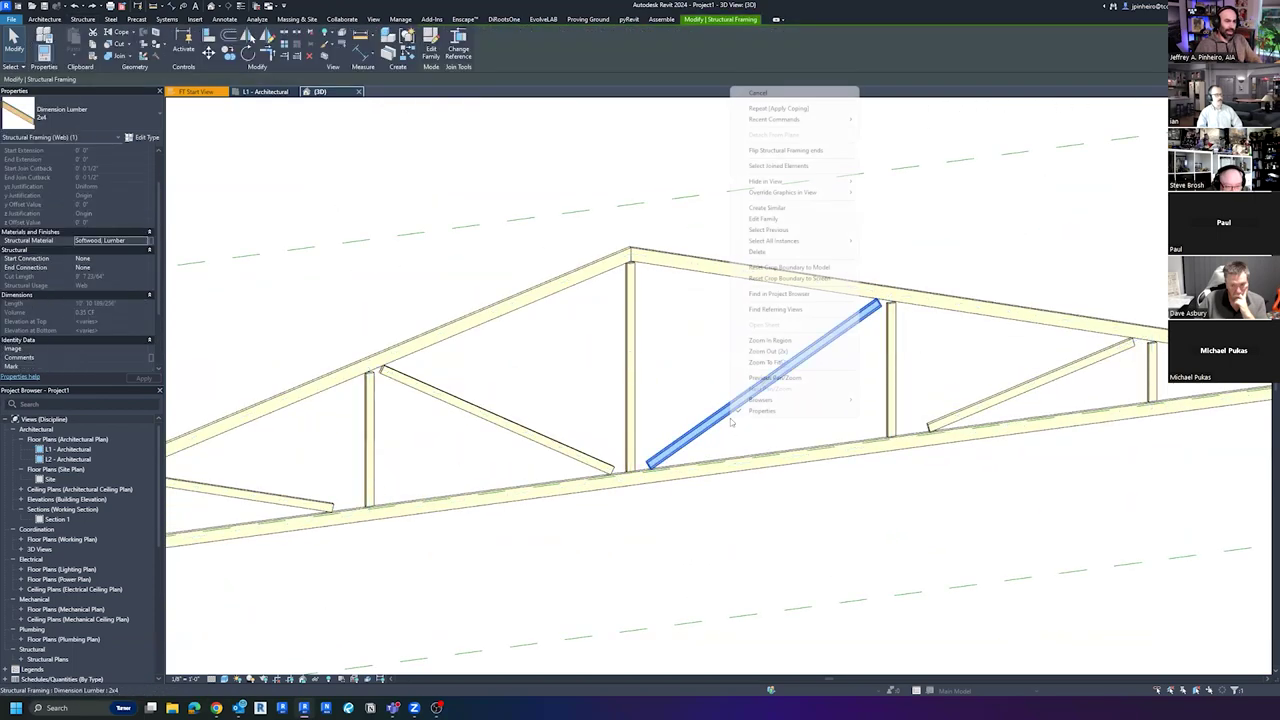
pyautogui.moveTo(800, 241)
pyautogui.click(895, 241)
pyautogui.keyDown('shift'); pyautogui.moveTo(750, 364); pyautogui.dragTo(787, 457, button='middle'); pyautogui.keyUp('shift')
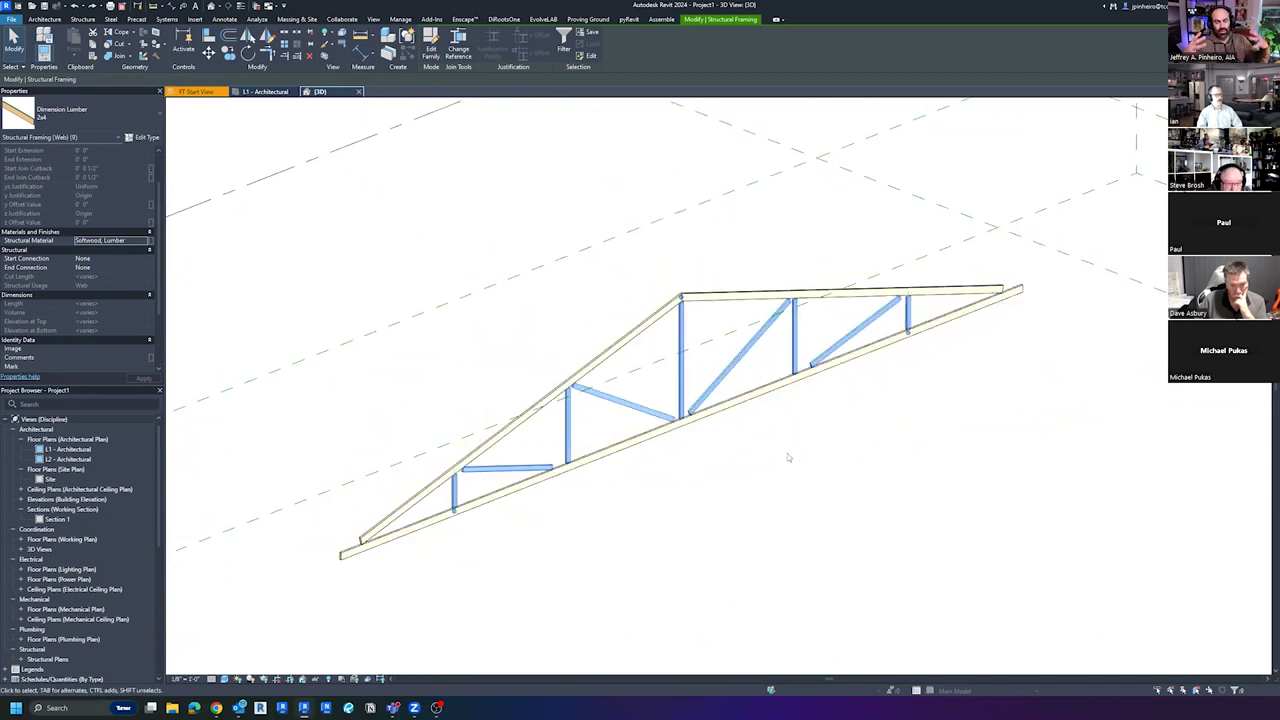
pyautogui.scroll(2, 614, 419)
pyautogui.moveTo(614, 419); pyautogui.dragTo(583, 461, button='middle')
pyautogui.scroll(2, 574, 465)
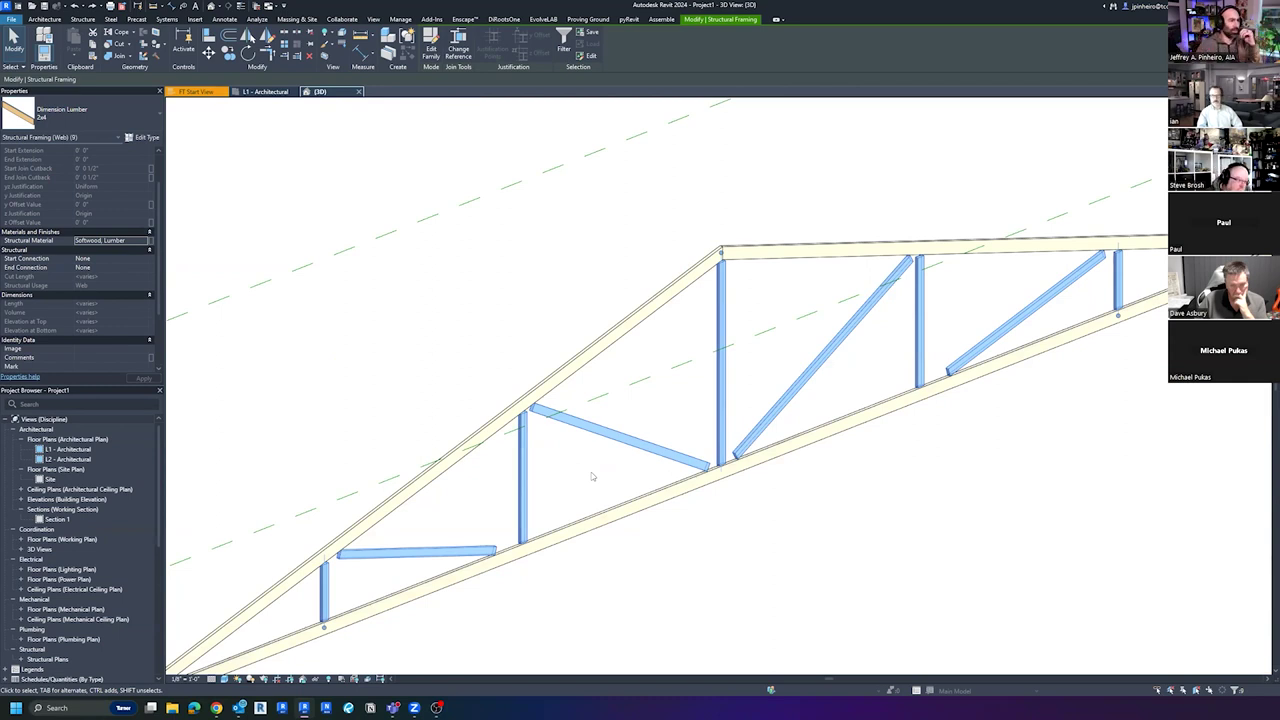
pyautogui.scroll(-2, 521, 292)
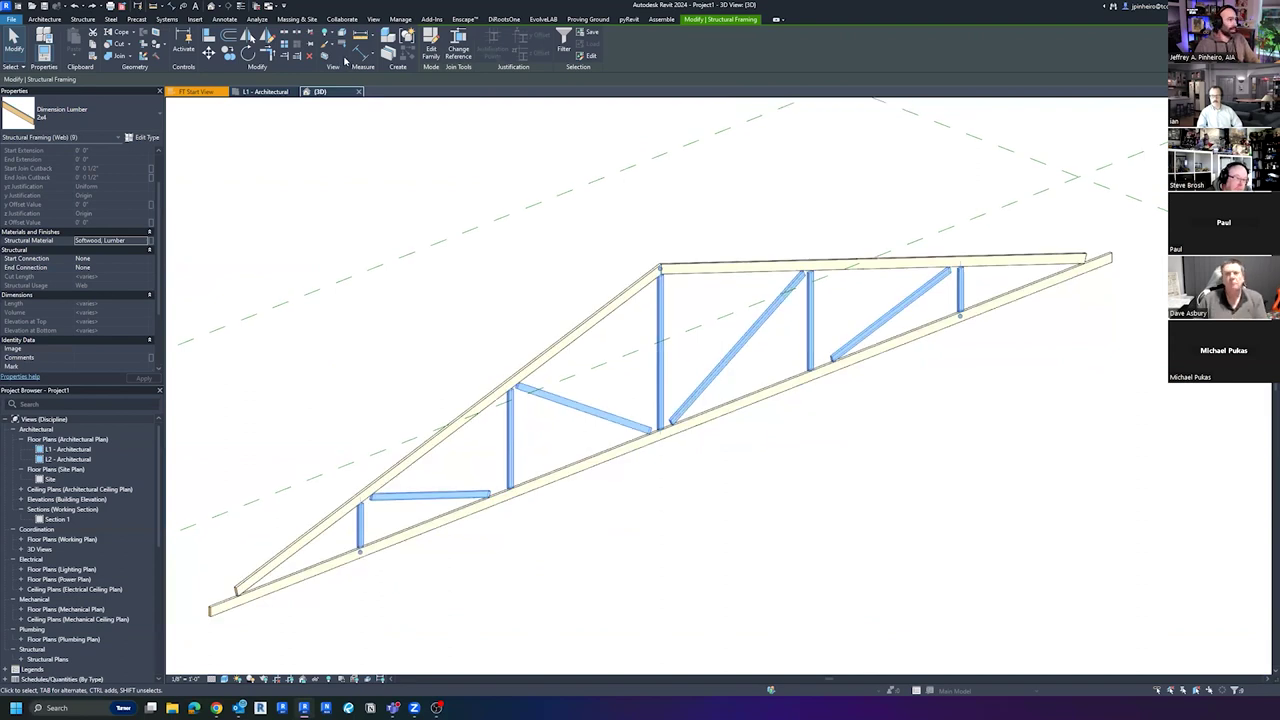
pyautogui.click(310, 37)
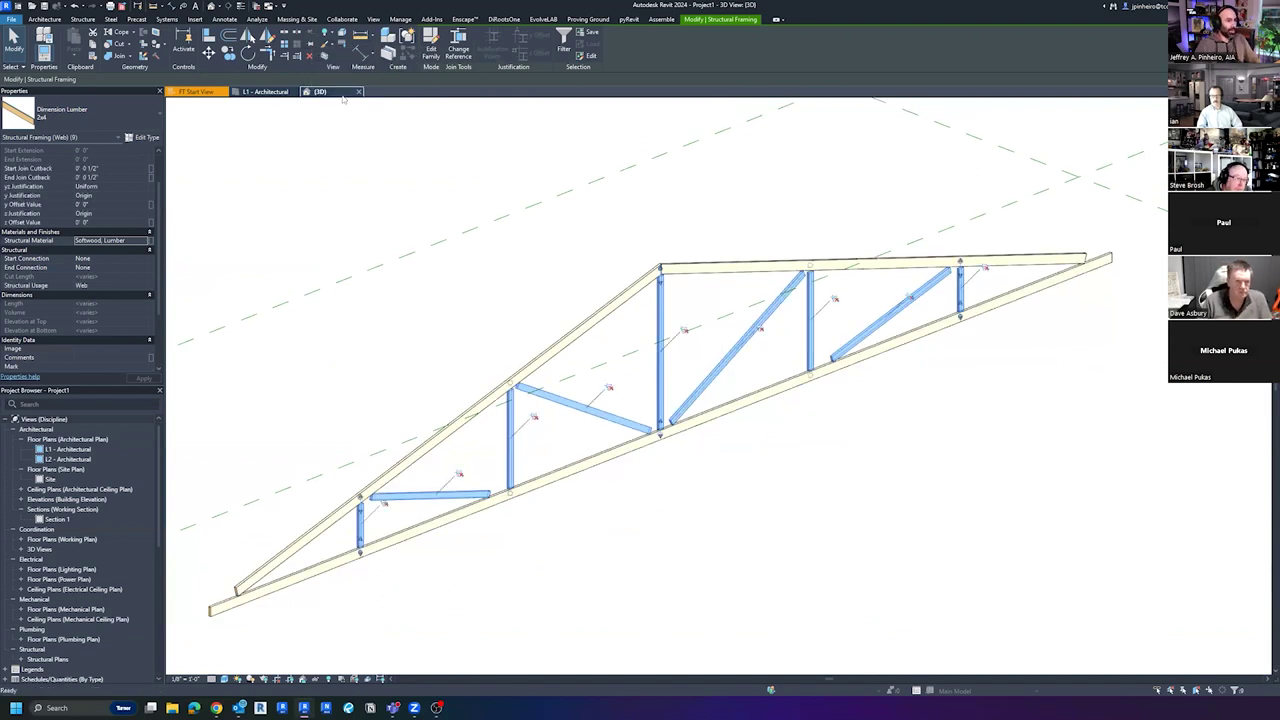
# Set the start and end join cutbacks of all selected webs to -2' 0" so they run past the chords
pyautogui.scroll(1, 116, 210)
pyautogui.click(116, 205)
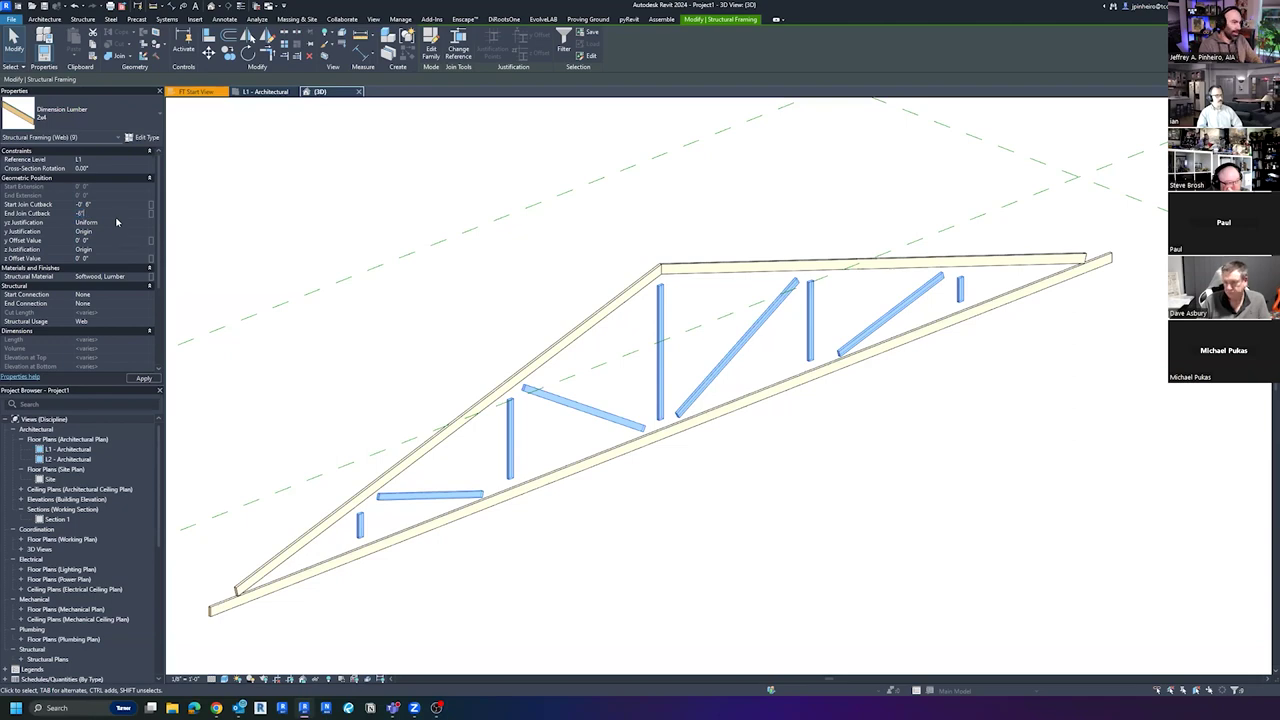
pyautogui.keyDown('shift'); pyautogui.moveTo(872, 453); pyautogui.dragTo(426, 298, button='middle'); pyautogui.keyUp('shift')
pyautogui.click(101, 214)
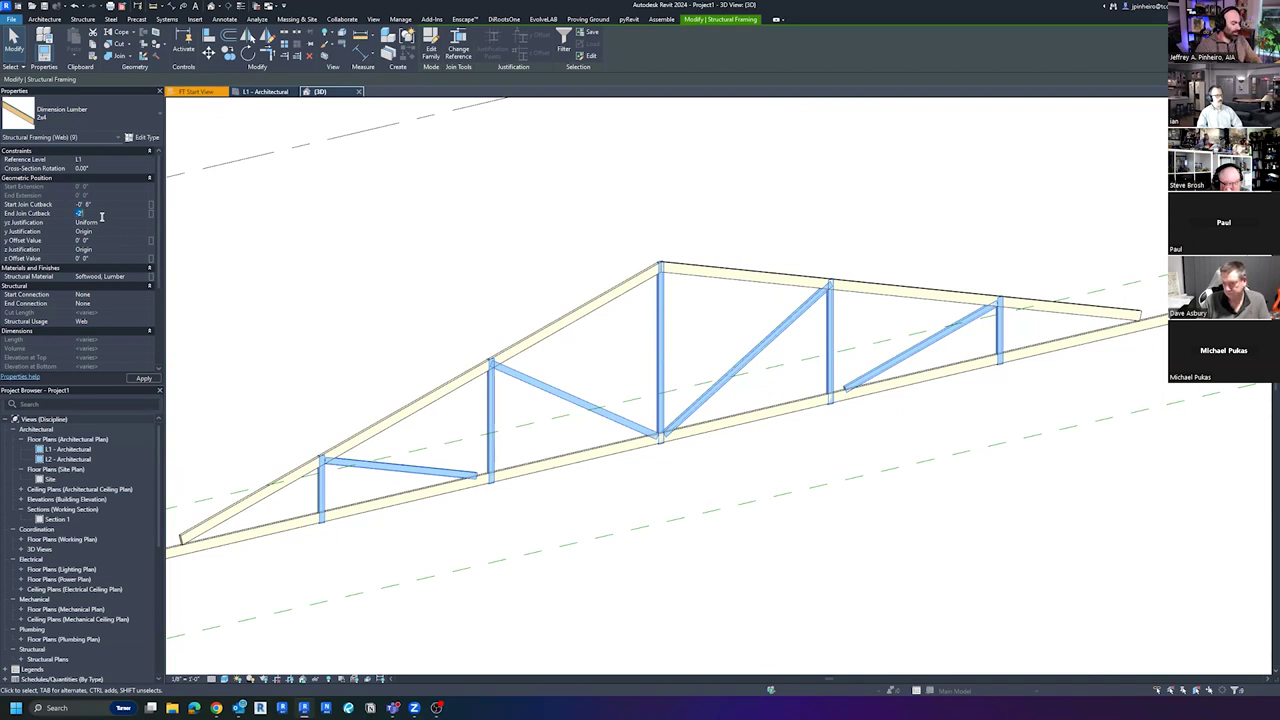
pyautogui.click(103, 204)
pyautogui.write('-2')
pyautogui.click(137, 381)
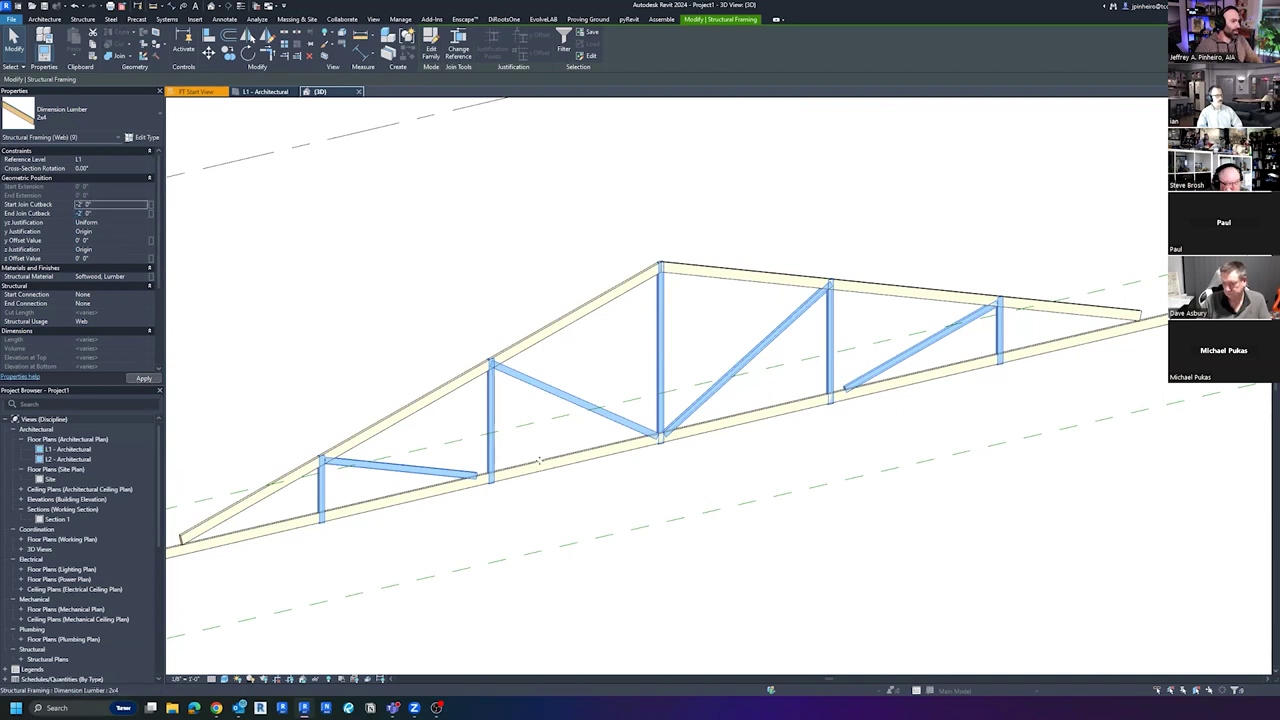
pyautogui.keyDown('shift'); pyautogui.moveTo(643, 527); pyautogui.dragTo(666, 584, button='middle'); pyautogui.keyUp('shift')
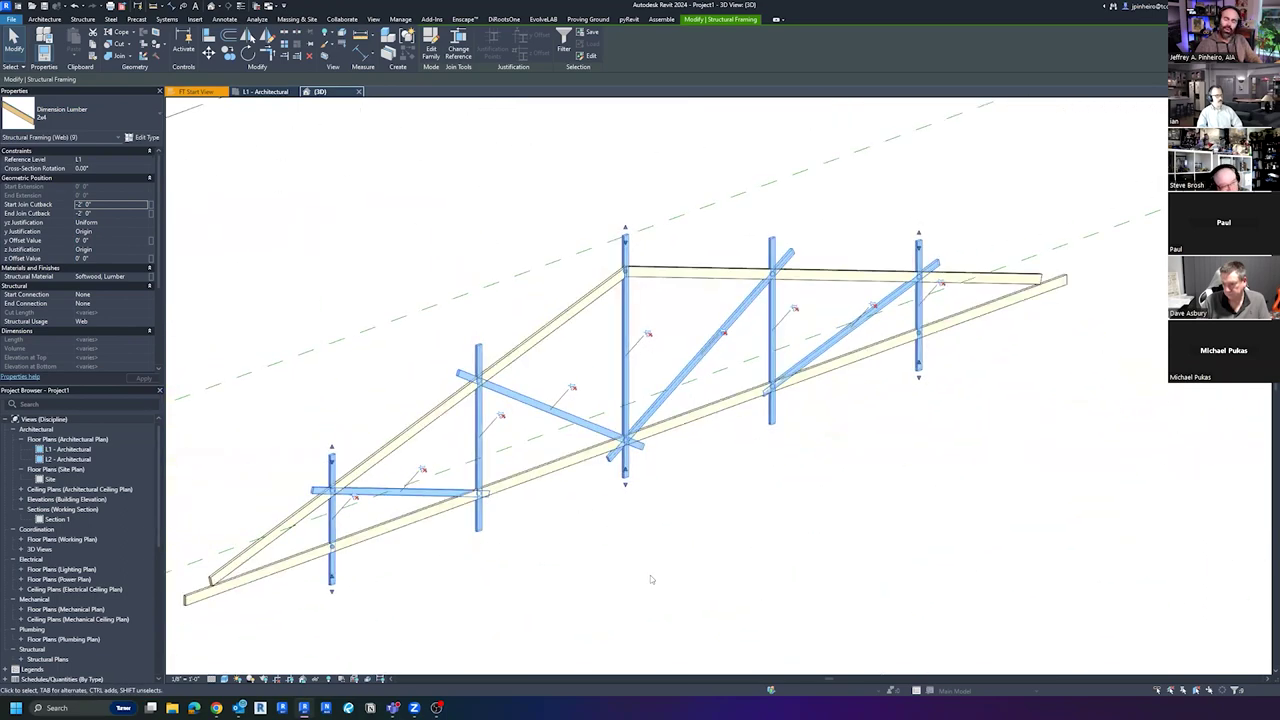
pyautogui.click(720, 242)
# Select the whole truss and lengthen it by pulling its far end point outward along the bottom chord
pyautogui.click(691, 275)
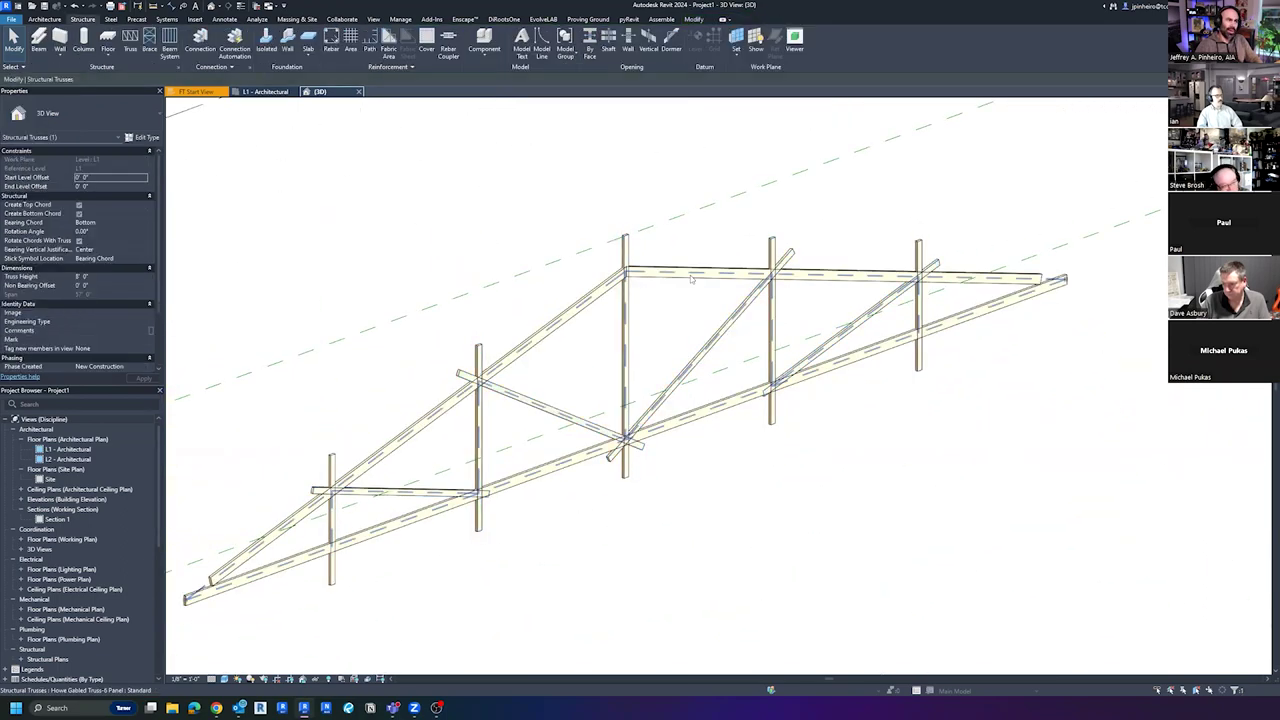
pyautogui.moveTo(1066, 279); pyautogui.dragTo(1104, 265)
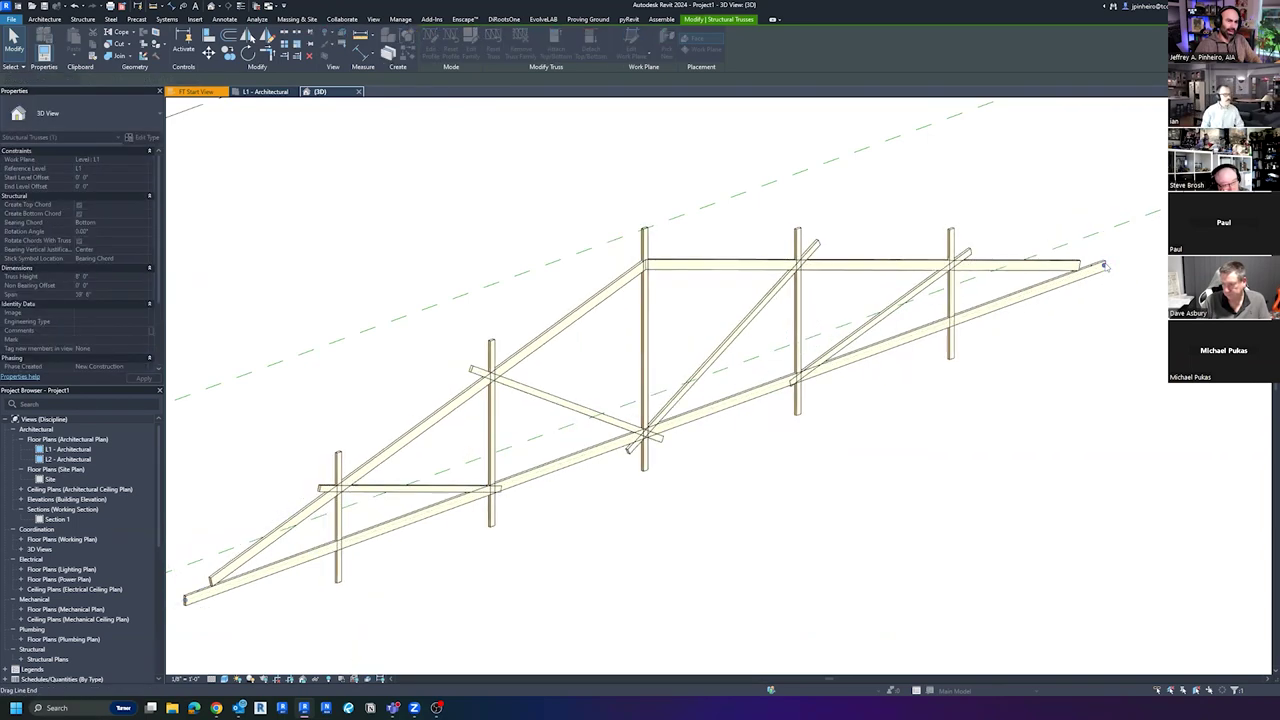
pyautogui.click(994, 396)
pyautogui.click(886, 348)
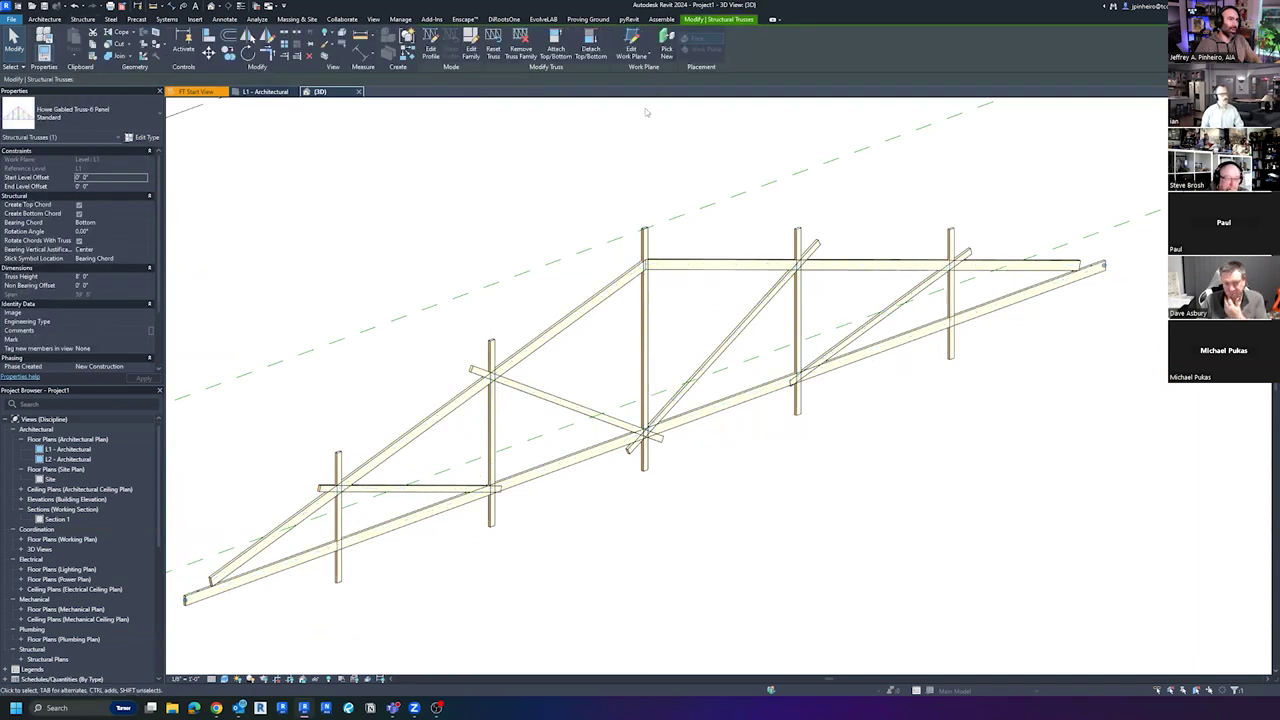
pyautogui.click(921, 420)
pyautogui.scroll(2, 560, 405)
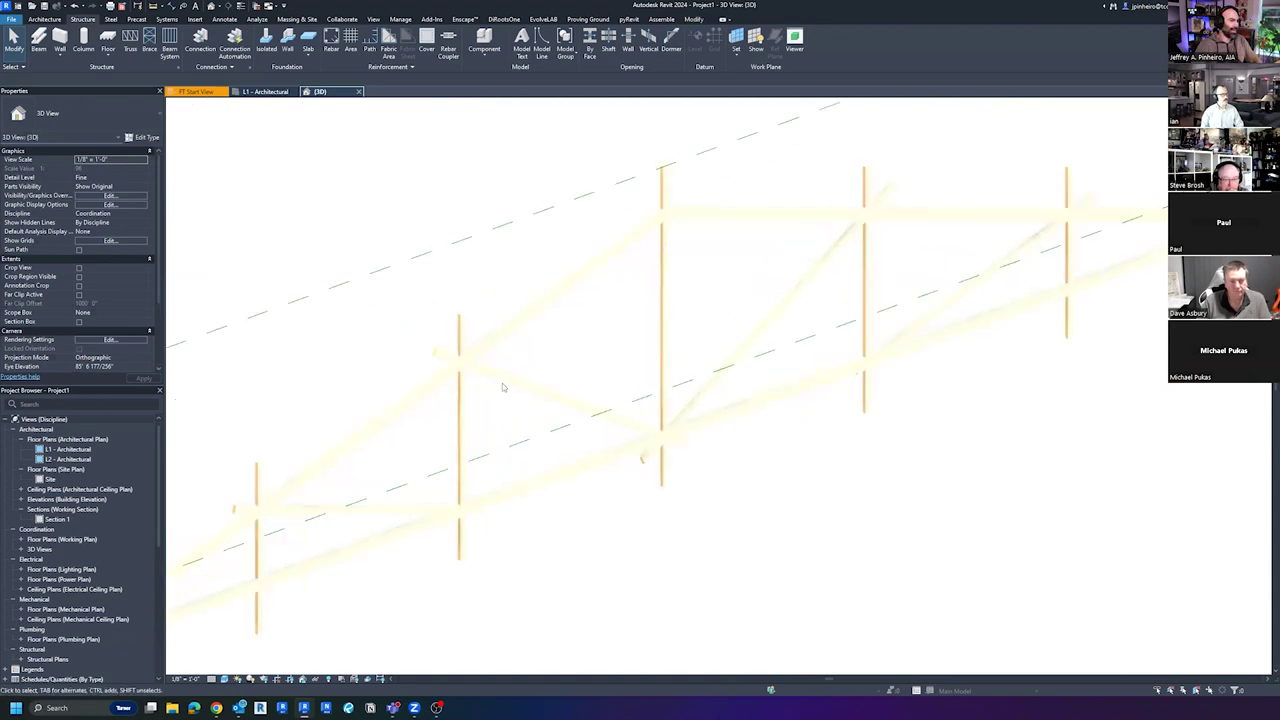
pyautogui.rightClick(507, 377)
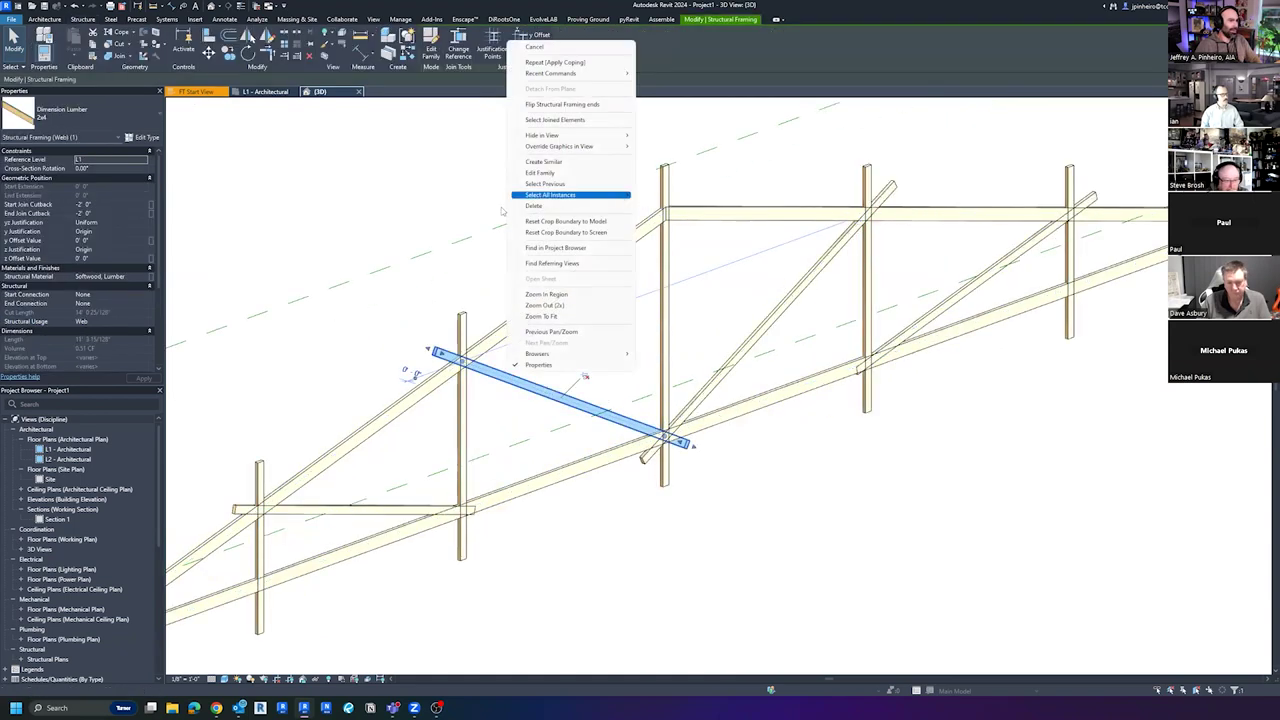
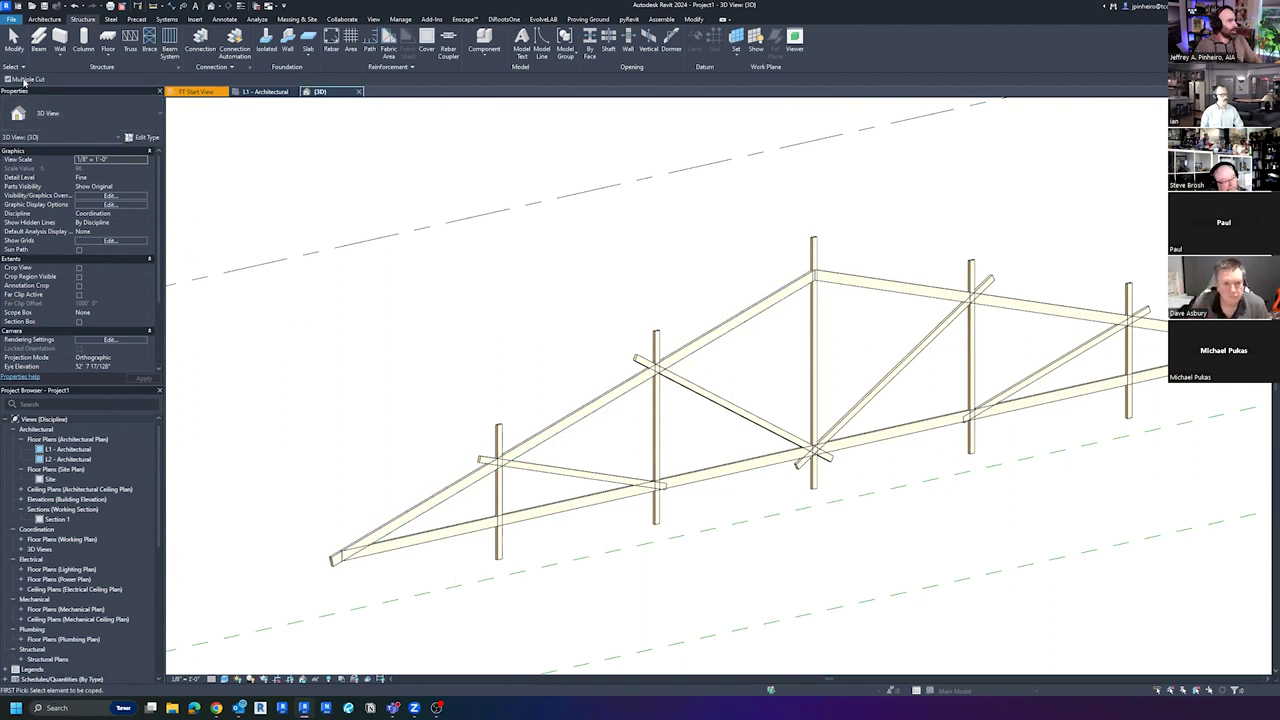
# Turn the Coping command's Multiple Cut option off and back on
pyautogui.click(8, 79)
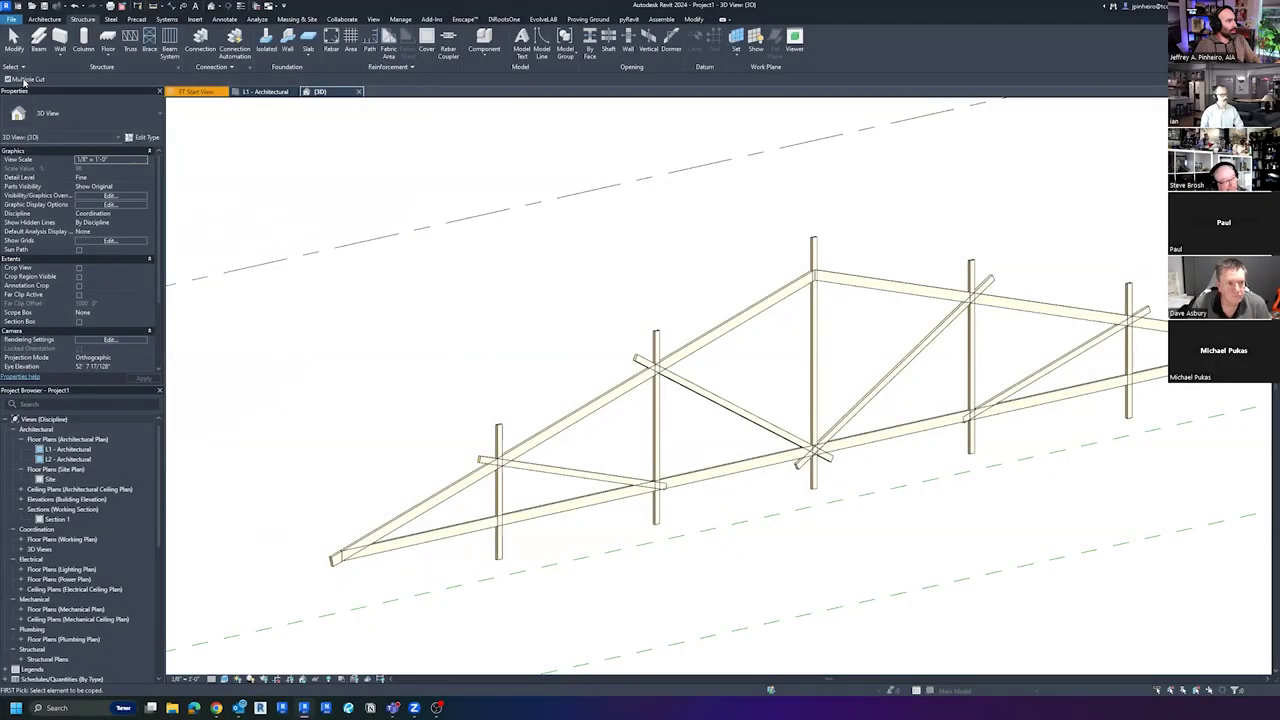
pyautogui.press('ctrl')
pyautogui.press('ctrl')
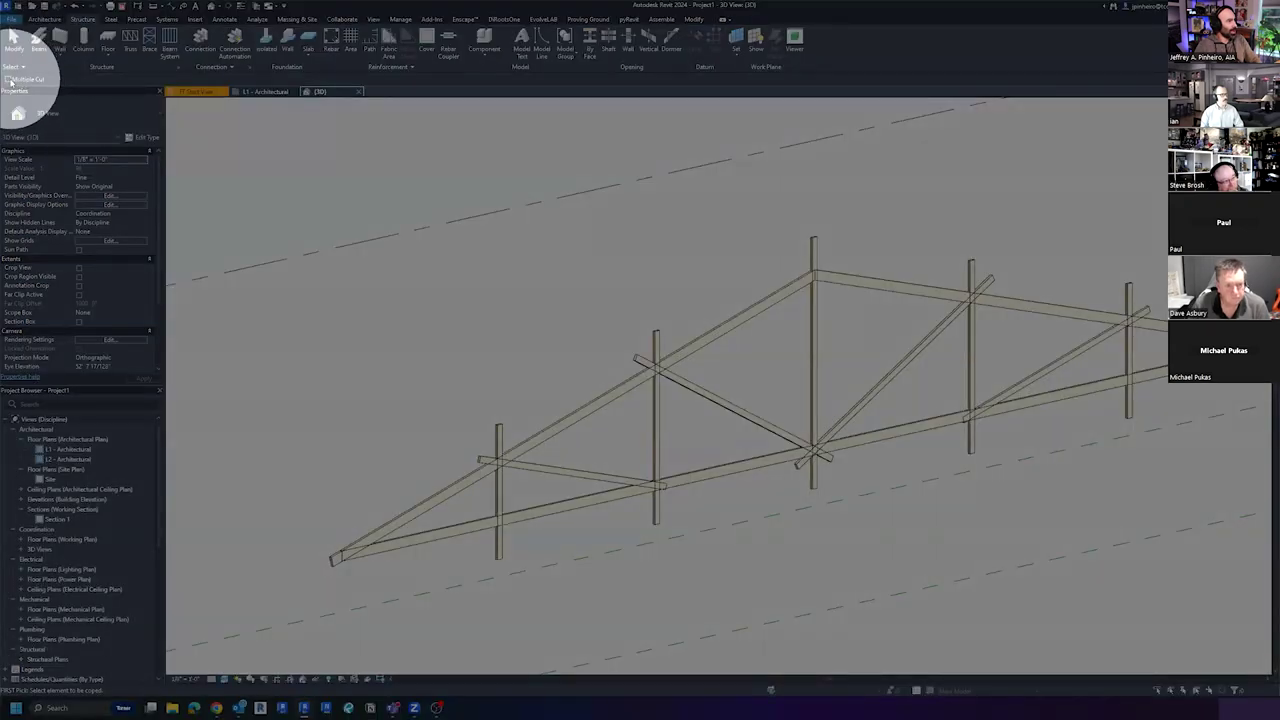
pyautogui.click(9, 79)
# Try to cope the left top chord against the lowest diagonal web
pyautogui.scroll(2, 533, 440)
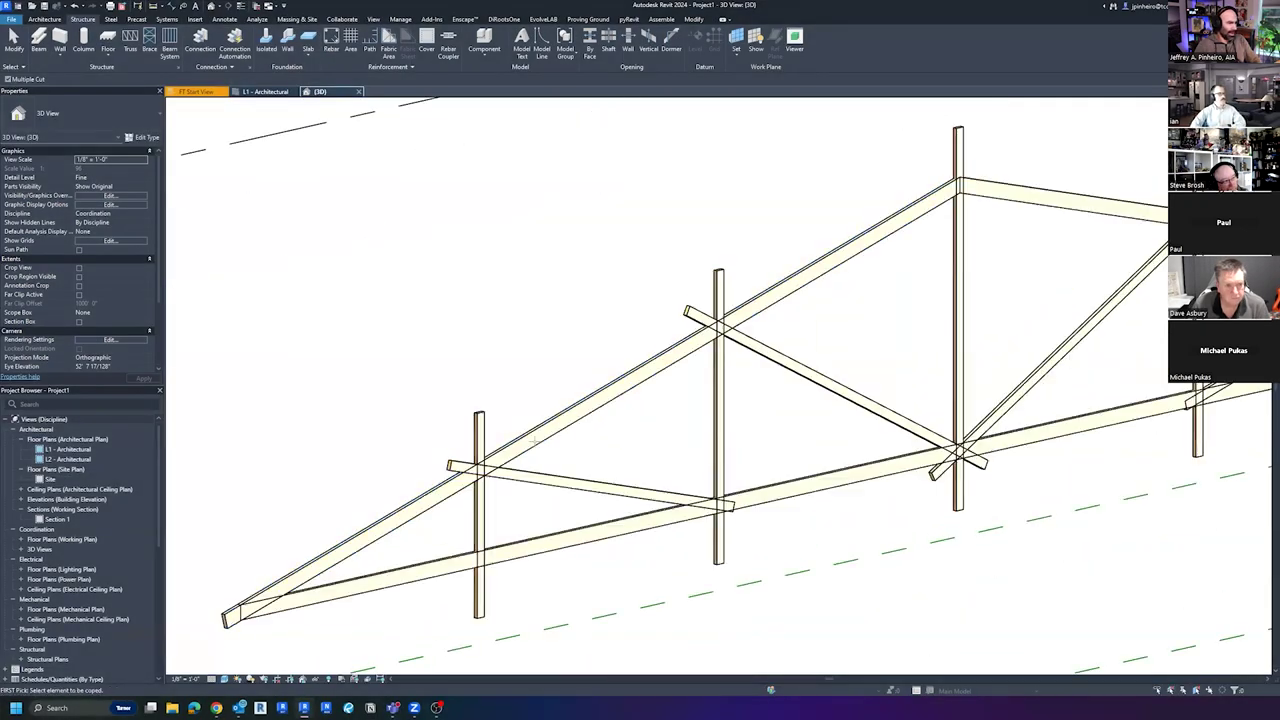
pyautogui.click(533, 442)
pyautogui.click(525, 475)
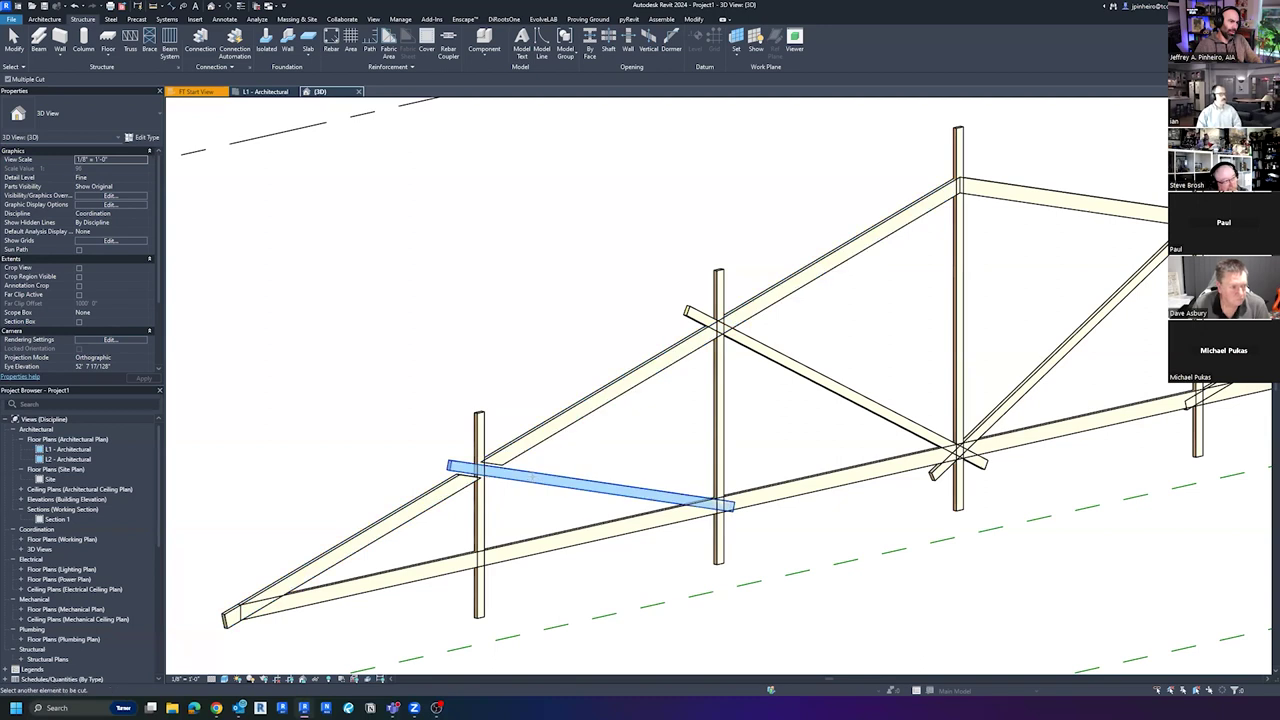
pyautogui.press('Return')
# Cope the diagonal and vertical webs up to the peak against the left top chord, using Multiple Cut
pyautogui.click(525, 477)
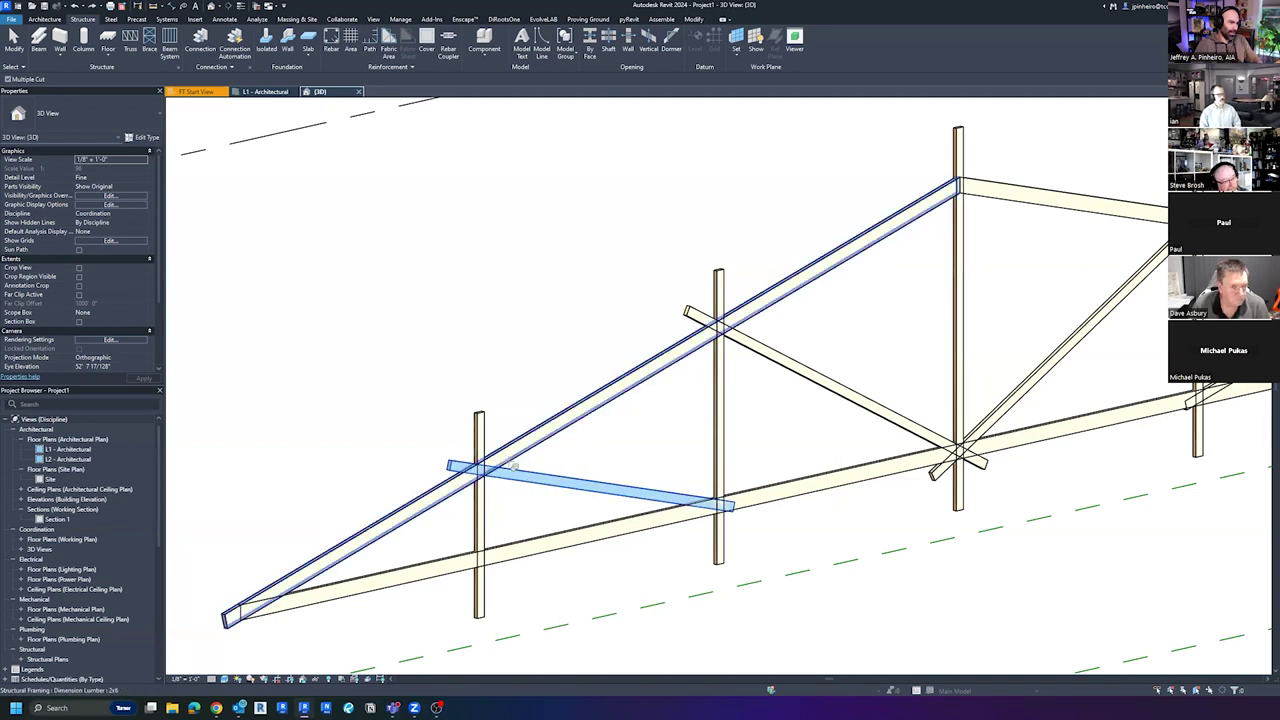
pyautogui.click(533, 442)
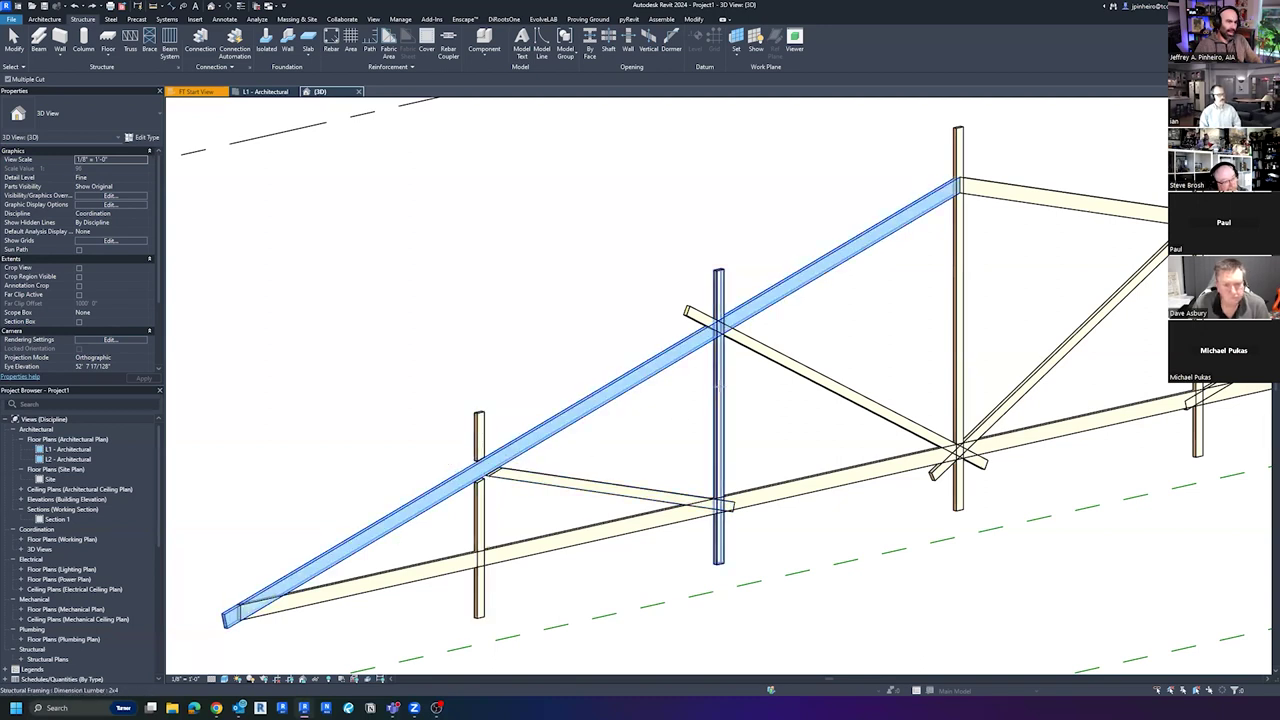
pyautogui.keyDown('shift'); pyautogui.moveTo(837, 329); pyautogui.dragTo(646, 330, button='middle'); pyautogui.keyUp('shift')
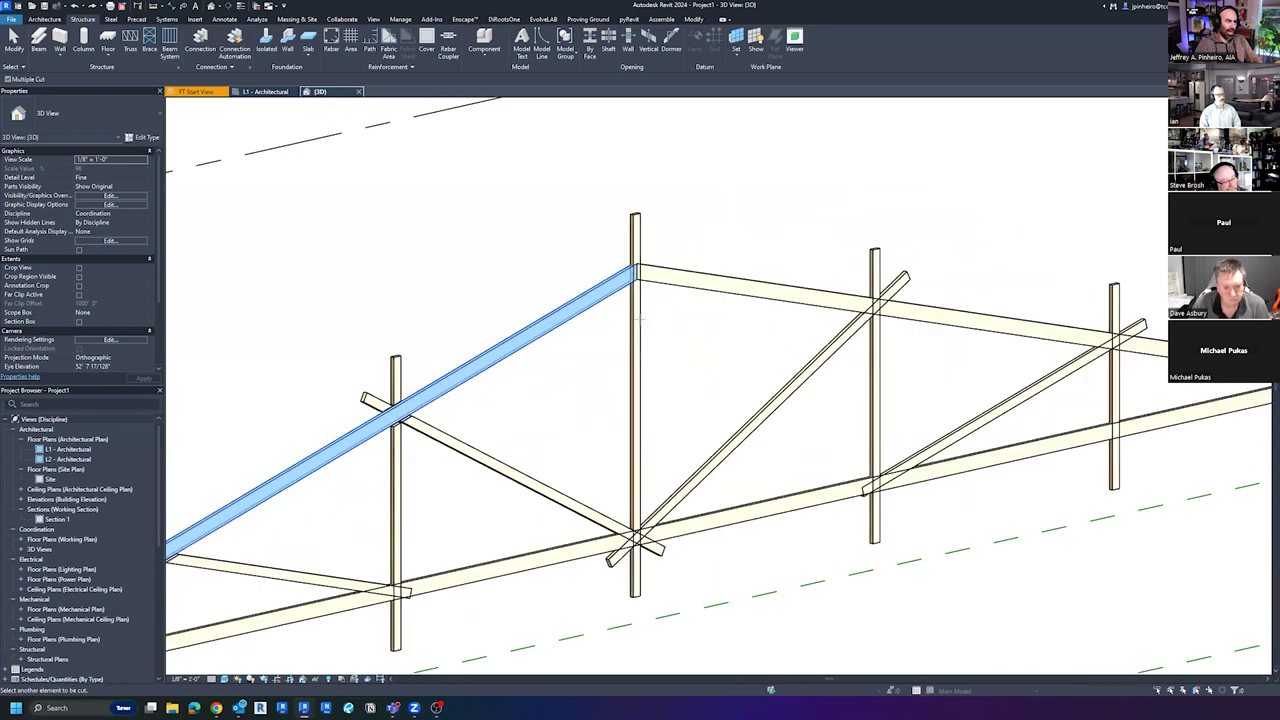
pyautogui.moveTo(495, 548); pyautogui.dragTo(577, 506, button='middle')
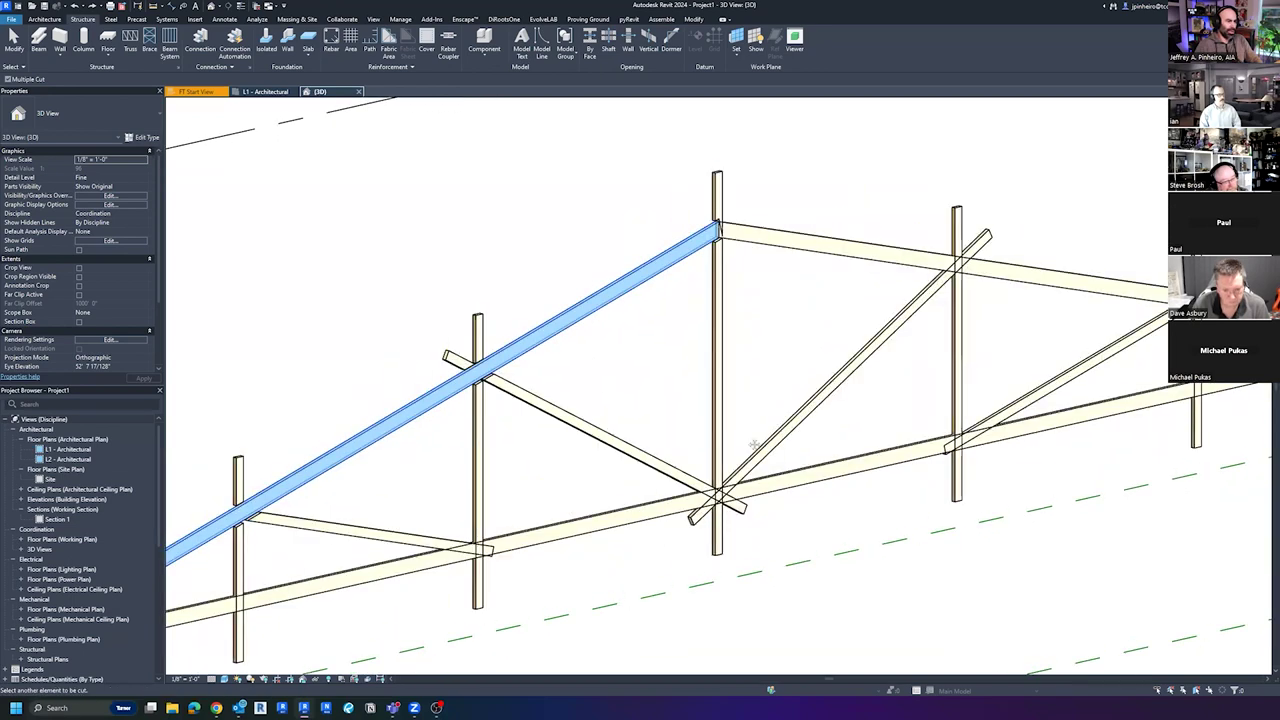
pyautogui.moveTo(754, 443); pyautogui.dragTo(889, 405, button='middle')
pyautogui.press('Escape')
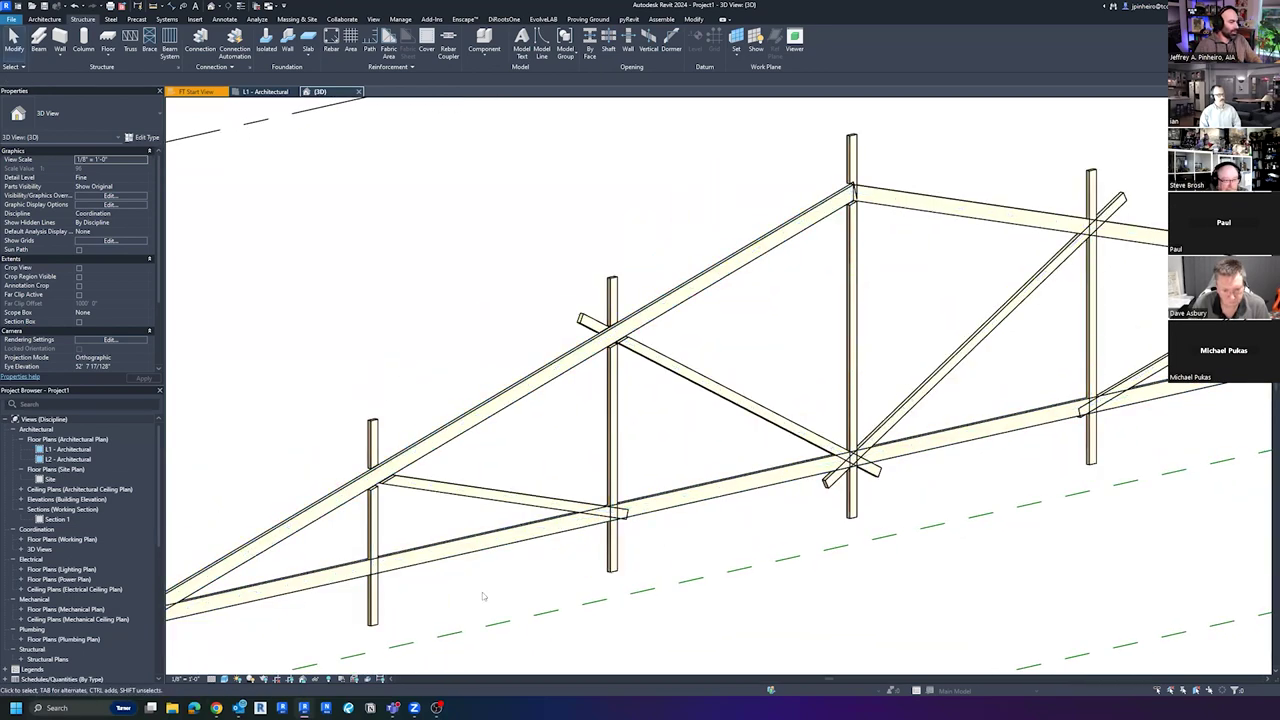
# Cope the diagonal webs and the four vertical webs beside the peak against the bottom chord, using Multiple Cut
pyautogui.click(440, 555)
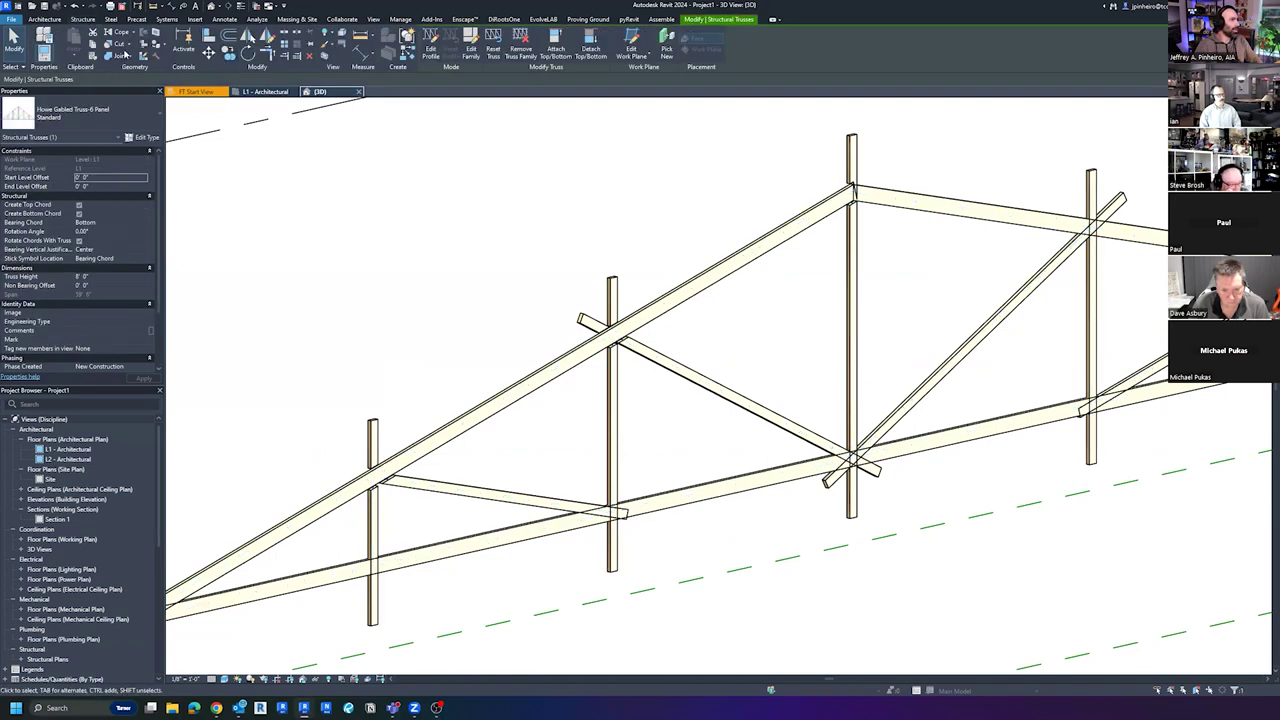
pyautogui.press('Escape')
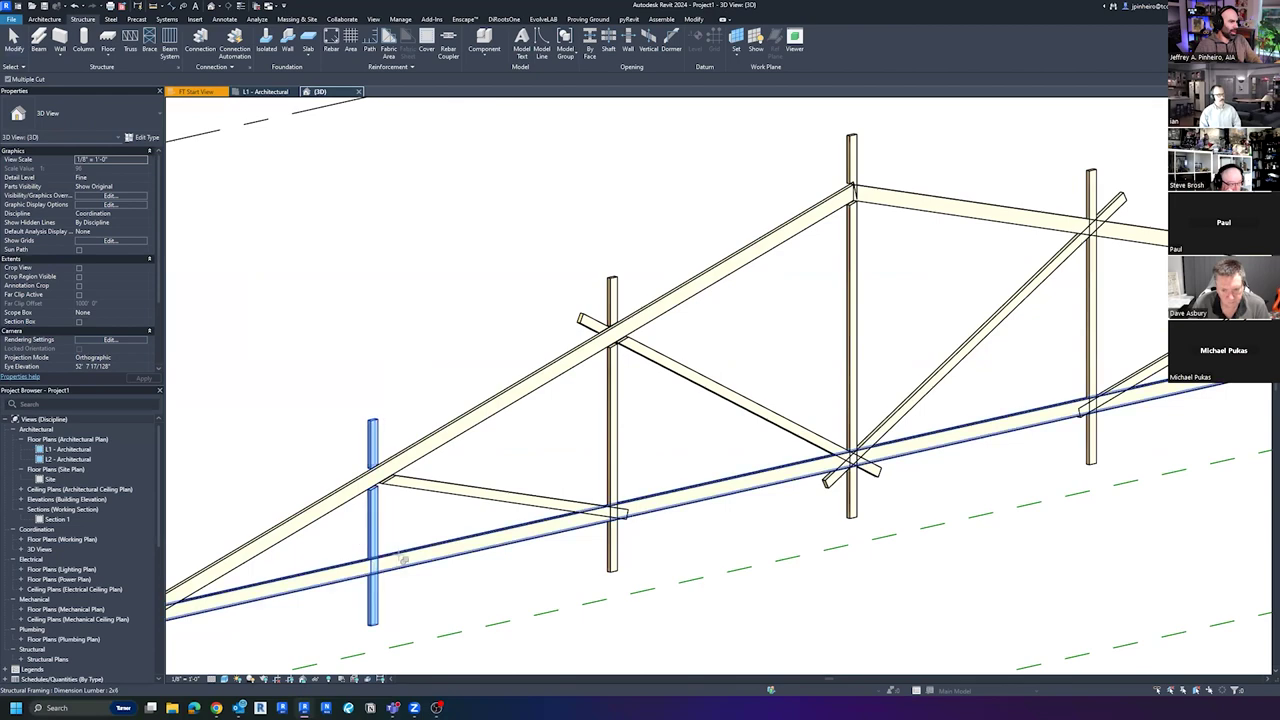
pyautogui.click(543, 504)
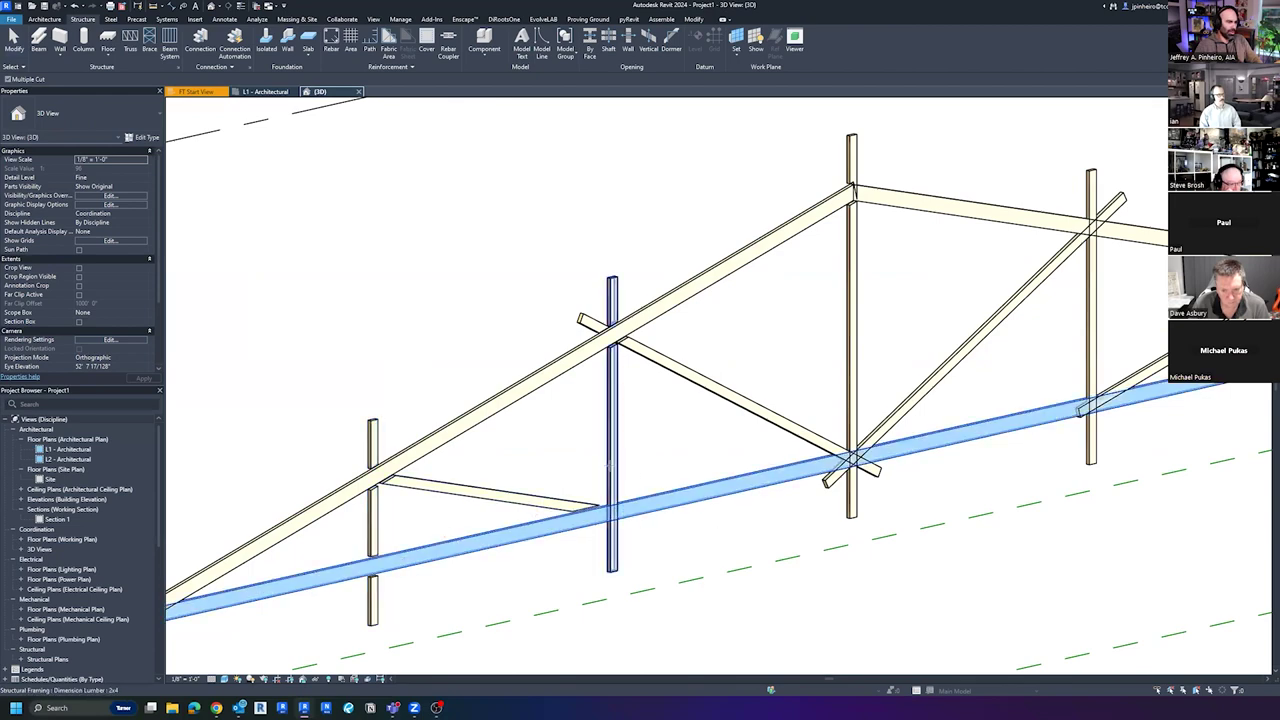
pyautogui.moveTo(880, 483); pyautogui.dragTo(608, 534, button='middle')
pyautogui.click(638, 460)
pyautogui.moveTo(831, 436); pyautogui.dragTo(656, 464, button='middle')
pyautogui.click(675, 461)
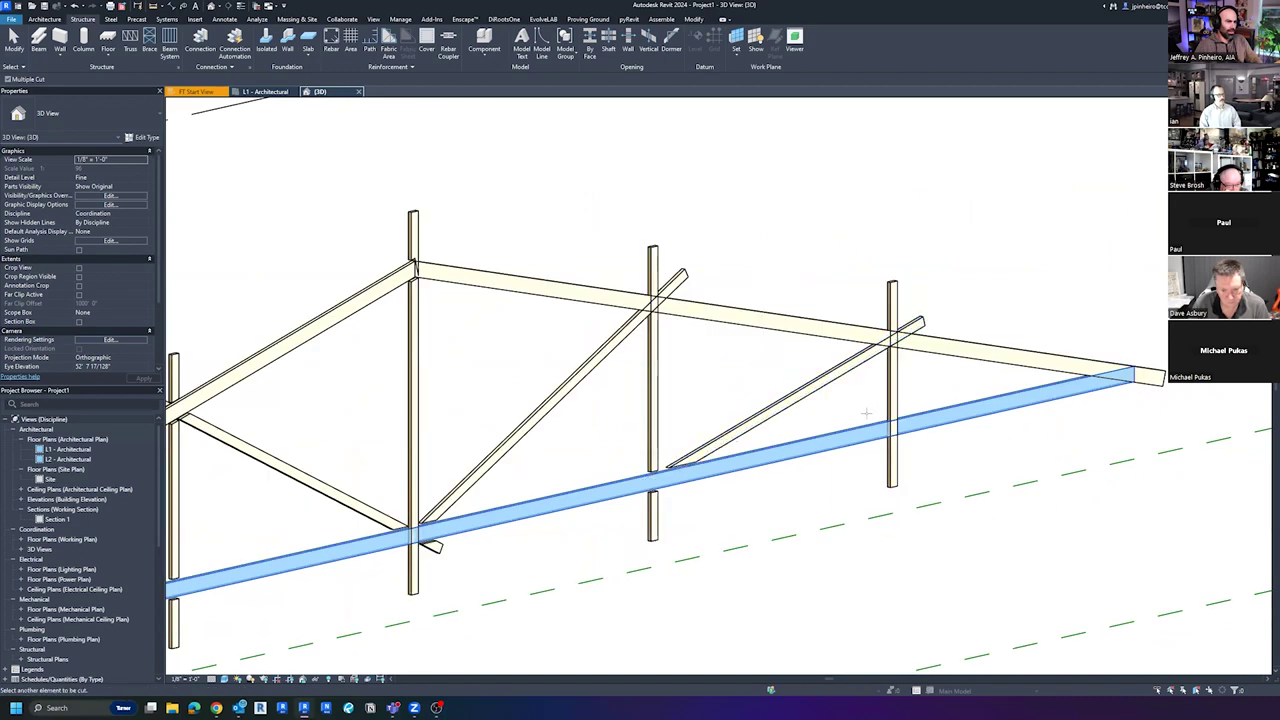
pyautogui.click(789, 444)
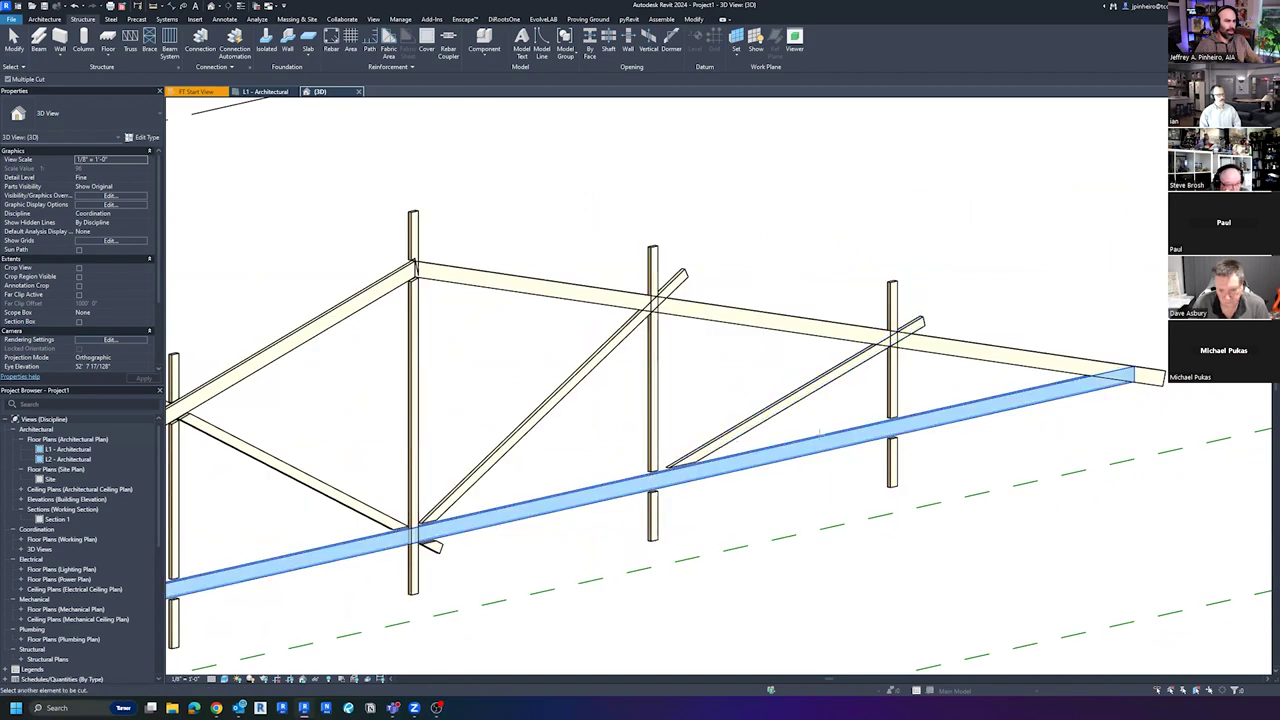
pyautogui.press('Escape')
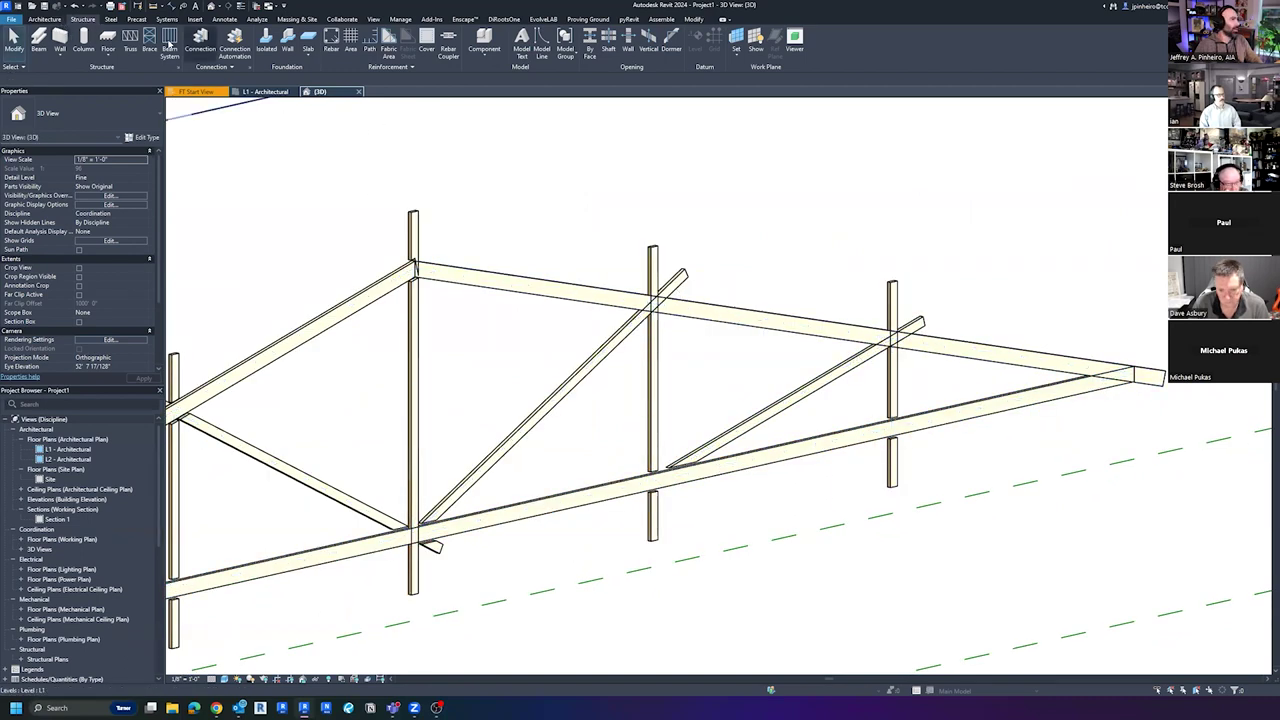
# Cope the diagonal and vertical webs on the right half of the truss against the right top chord, using Multiple Cut
pyautogui.click(443, 267)
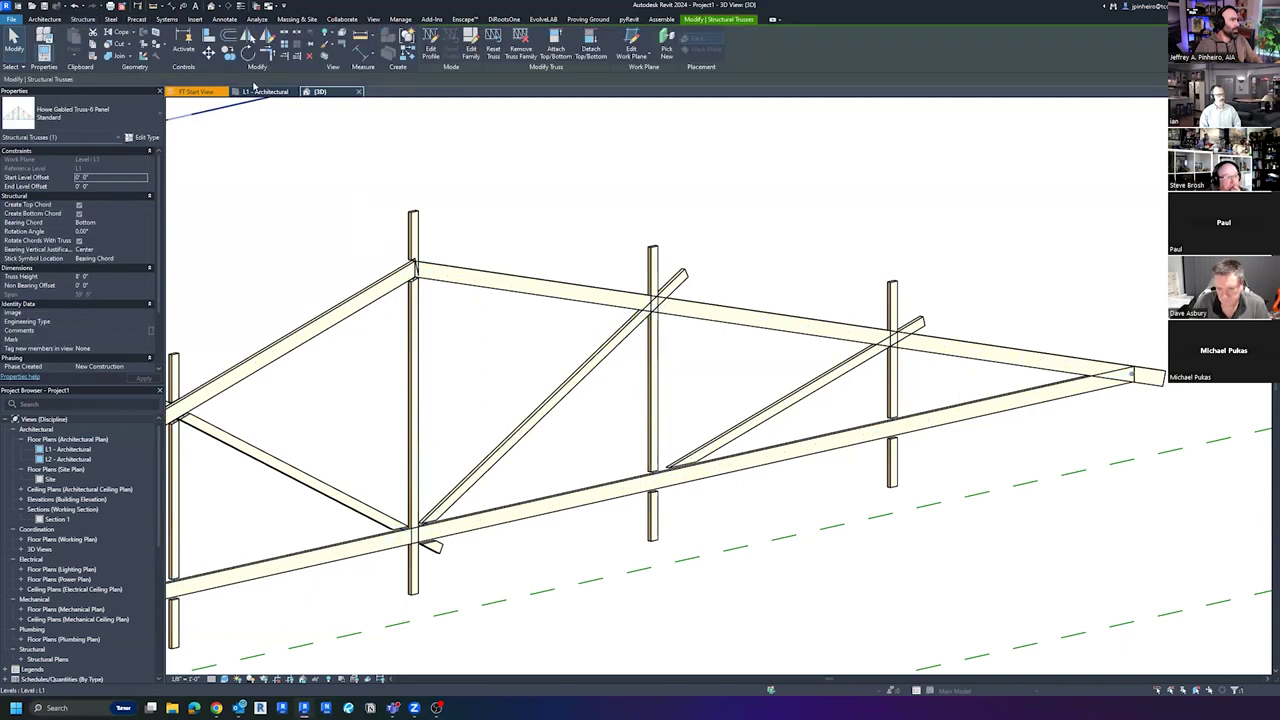
pyautogui.press('Escape')
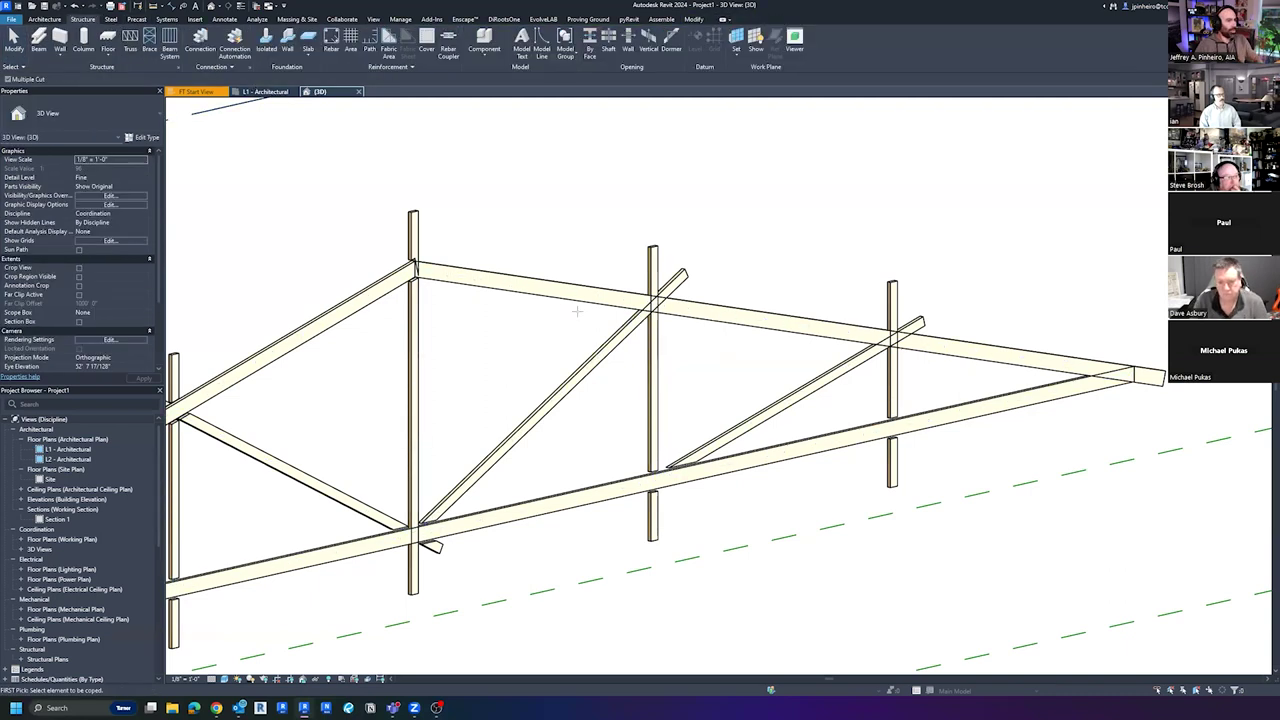
pyautogui.click(698, 312)
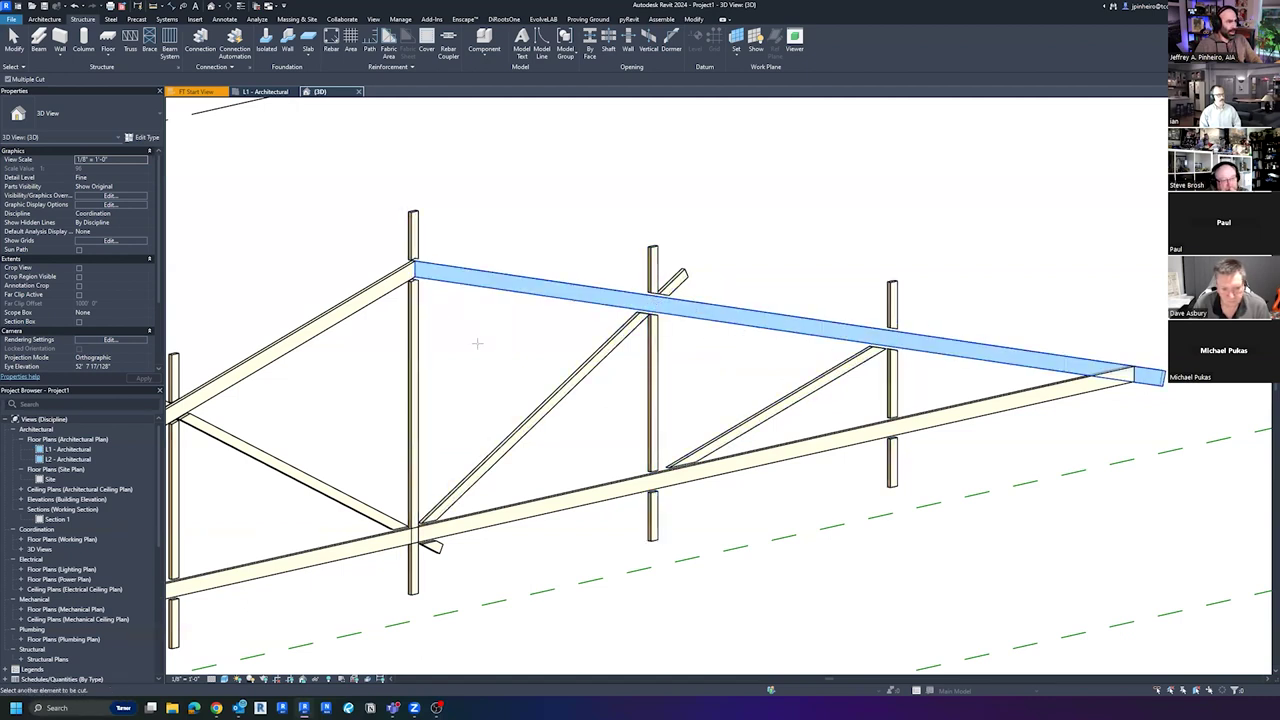
pyautogui.scroll(5, 474, 343)
pyautogui.scroll(-2, 686, 309)
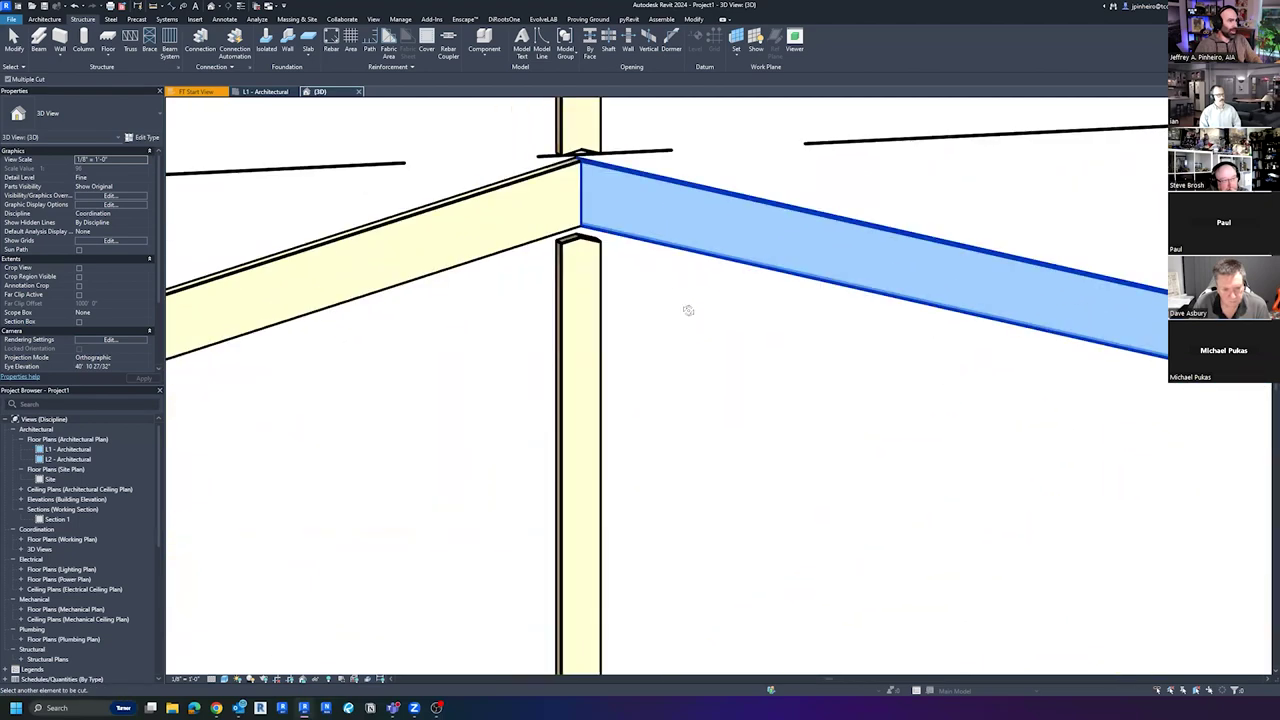
pyautogui.scroll(-2, 759, 387)
pyautogui.keyDown('shift'); pyautogui.moveTo(759, 387); pyautogui.dragTo(820, 397, button='middle'); pyautogui.keyUp('shift')
pyautogui.scroll(-2, 787, 390)
pyautogui.scroll(1, 1125, 387)
pyautogui.scroll(3, 1125, 388)
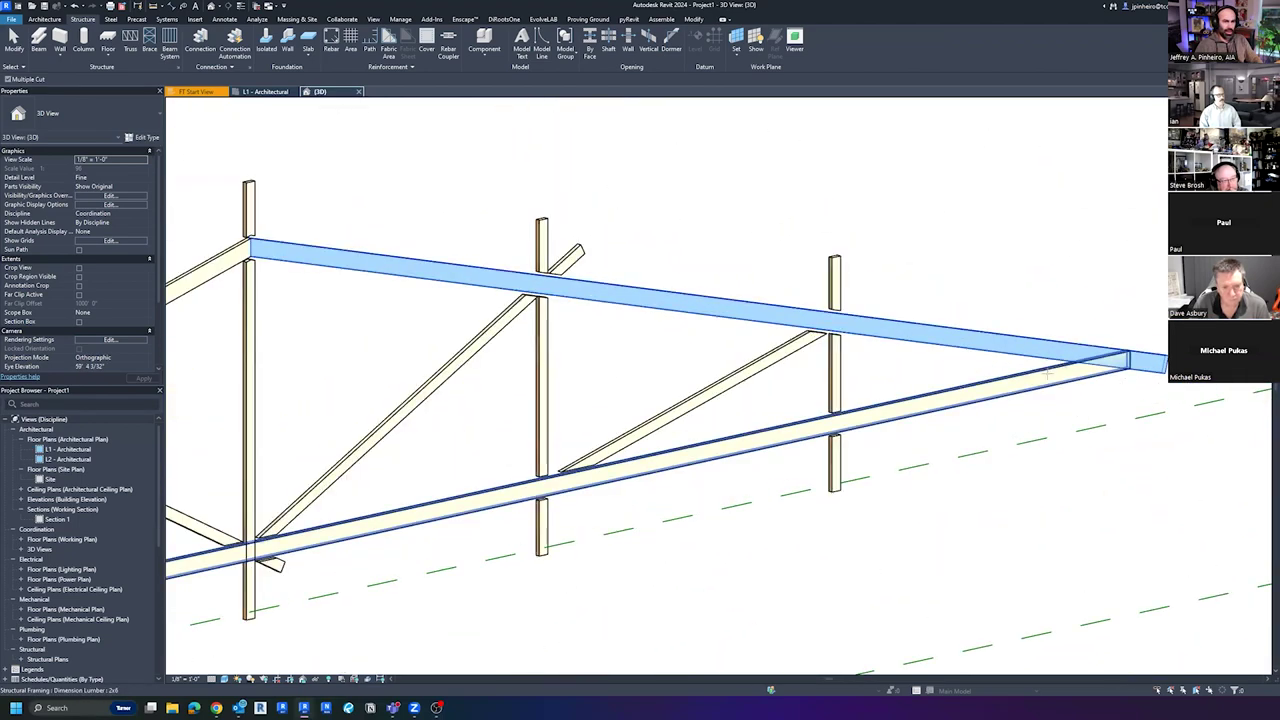
pyautogui.press('Escape')
pyautogui.press('Escape')
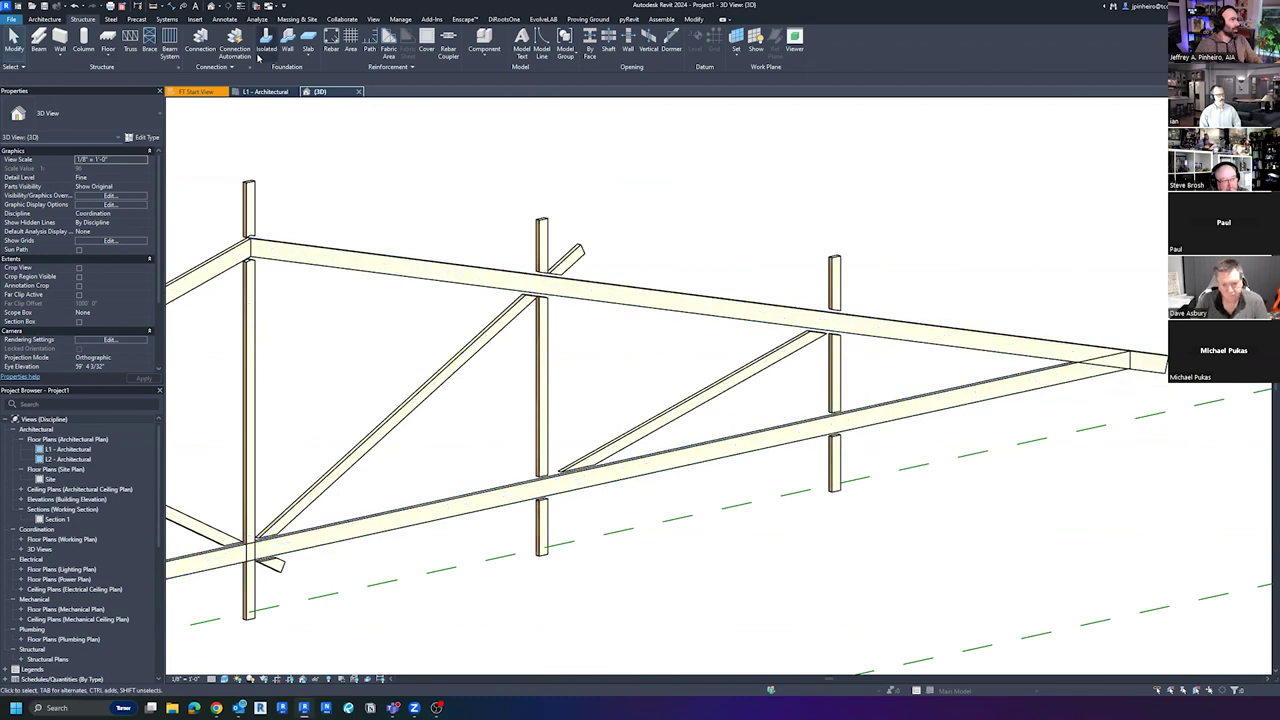
# Cope the right top chord against the bottom chord where they overlap at the right heel of the truss
pyautogui.click(519, 278)
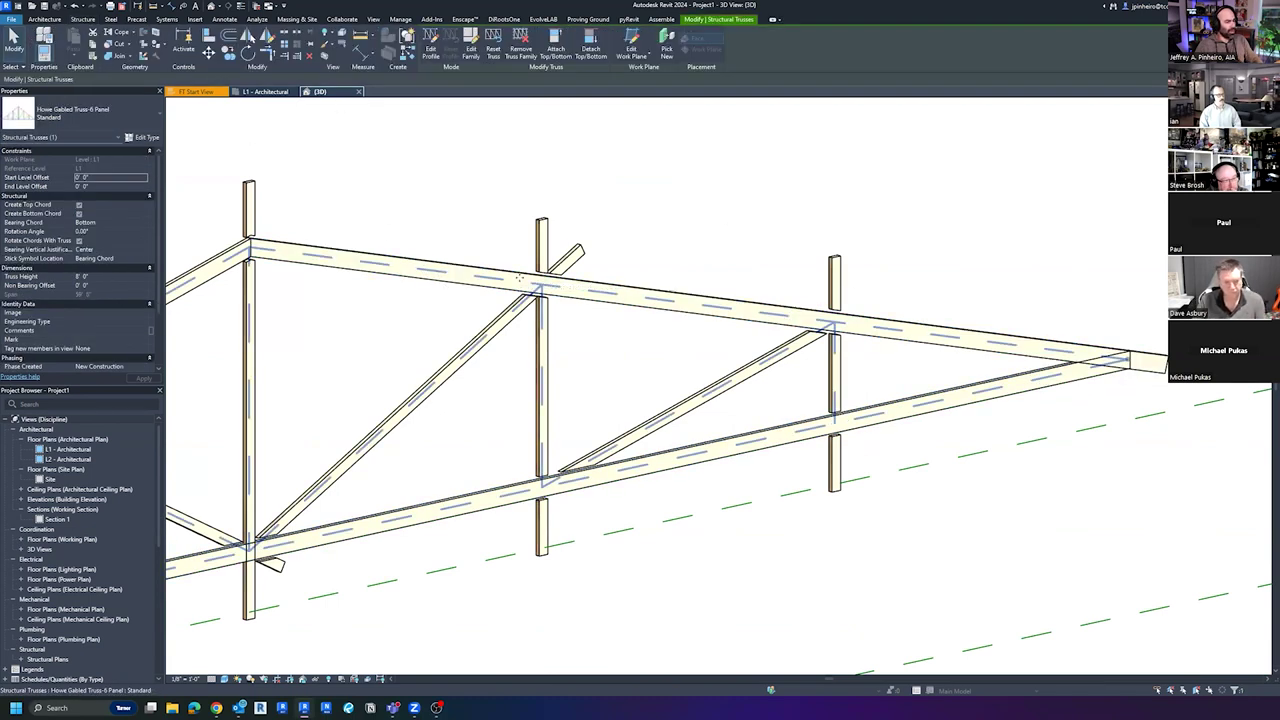
pyautogui.press('ctrl')
pyautogui.press('ctrl')
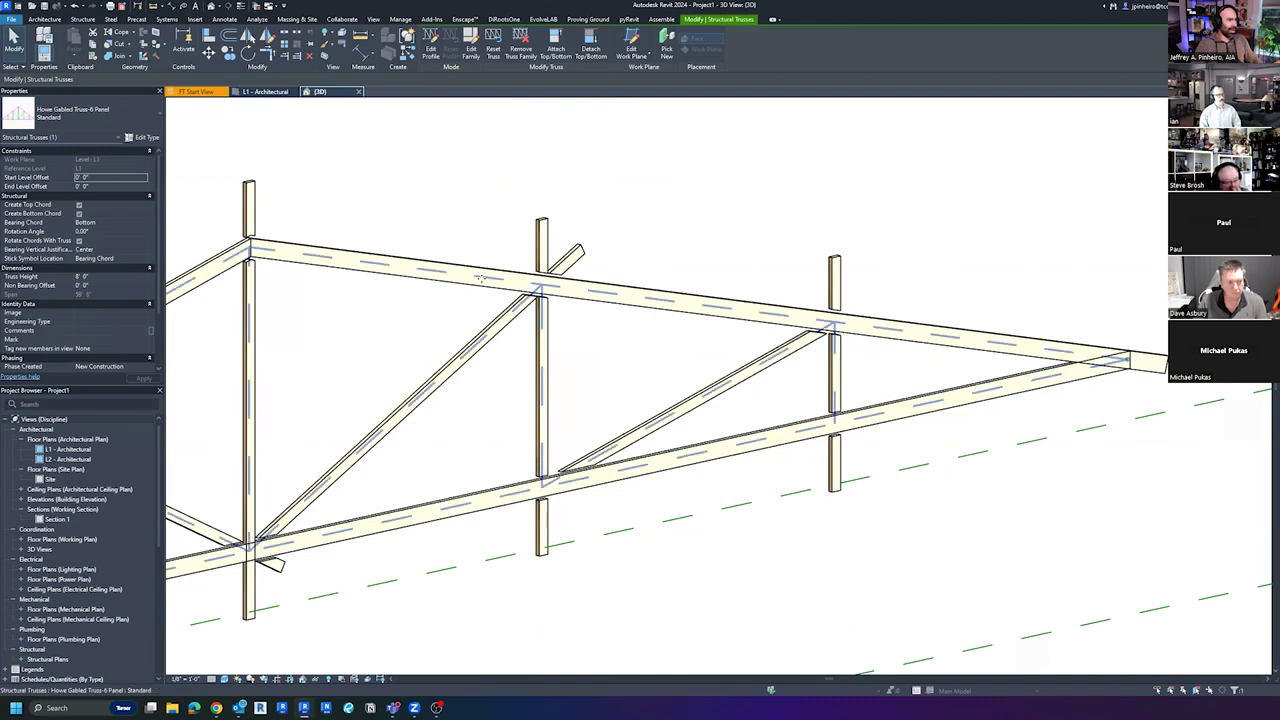
pyautogui.press('Escape')
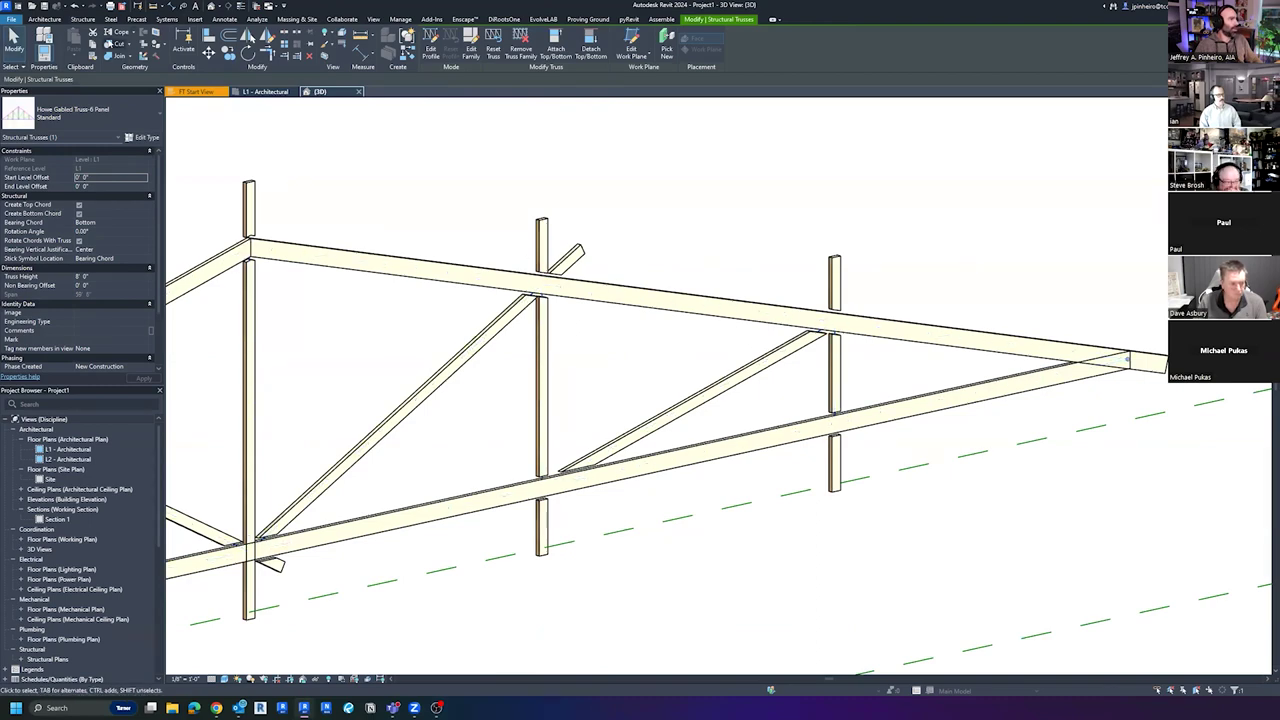
pyautogui.moveTo(1088, 376); pyautogui.dragTo(875, 397, button='middle')
pyautogui.scroll(2, 875, 397)
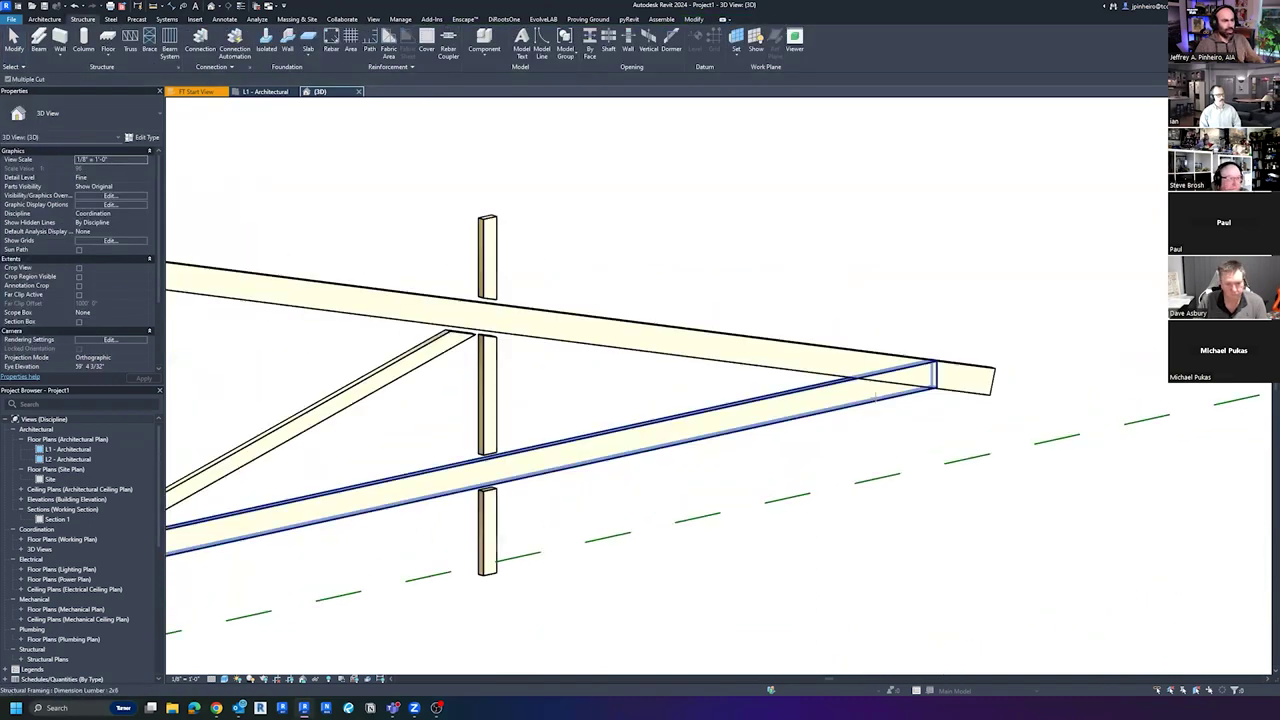
pyautogui.click(844, 393)
pyautogui.click(846, 364)
pyautogui.press('Escape')
pyautogui.press('Return')
pyautogui.click(842, 397)
pyautogui.click(822, 374)
pyautogui.scroll(-2, 822, 388)
pyautogui.scroll(2, 818, 385)
pyautogui.click(811, 373)
# Cope the left top chord against the bottom chord at the left heel of the truss
pyautogui.scroll(-3, 696, 464)
pyautogui.scroll(-1, 696, 464)
pyautogui.moveTo(696, 464); pyautogui.dragTo(805, 432, button='middle')
pyautogui.click(800, 350)
pyautogui.press('Escape')
pyautogui.click(623, 500)
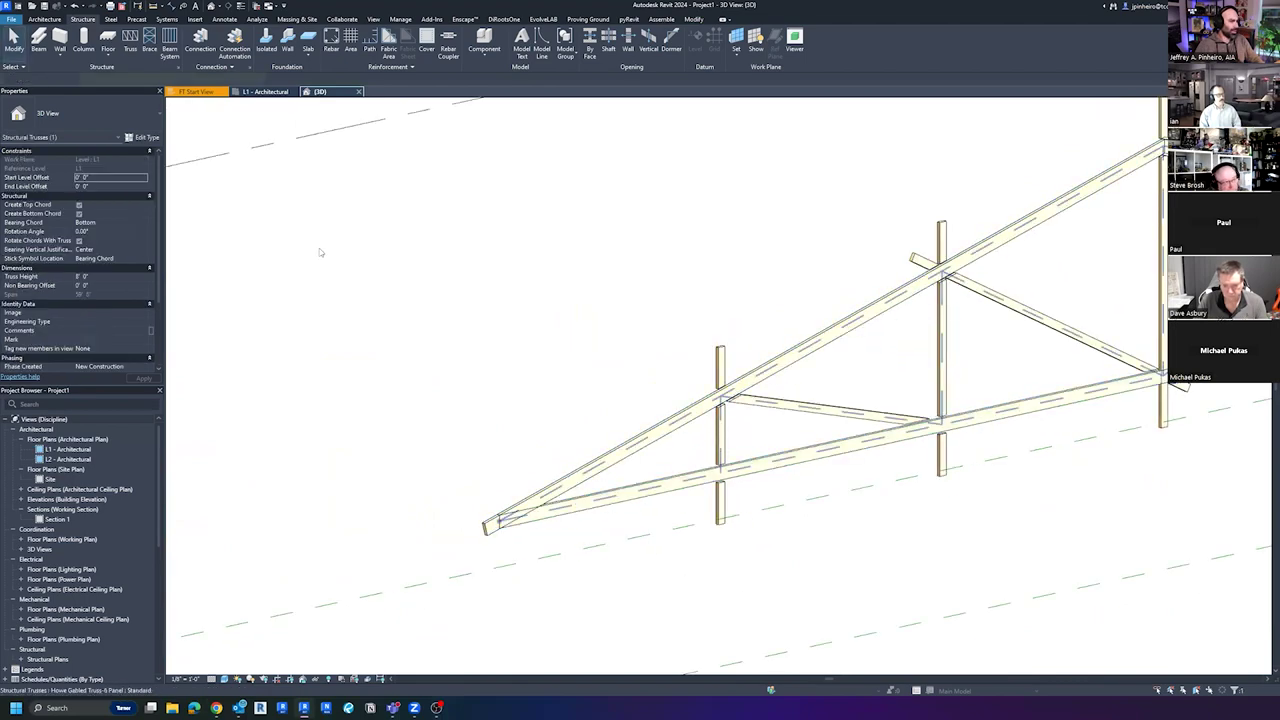
pyautogui.click(113, 35)
pyautogui.click(595, 456)
pyautogui.click(598, 497)
pyautogui.press('Escape')
# Select all 2x4 web members of the truss and set their coping distance to 1/64"
pyautogui.scroll(-2, 598, 495)
pyautogui.keyDown('shift'); pyautogui.moveTo(625, 496); pyautogui.dragTo(510, 485, button='middle'); pyautogui.keyUp('shift')
pyautogui.scroll(2, 747, 386)
pyautogui.rightClick(748, 386)
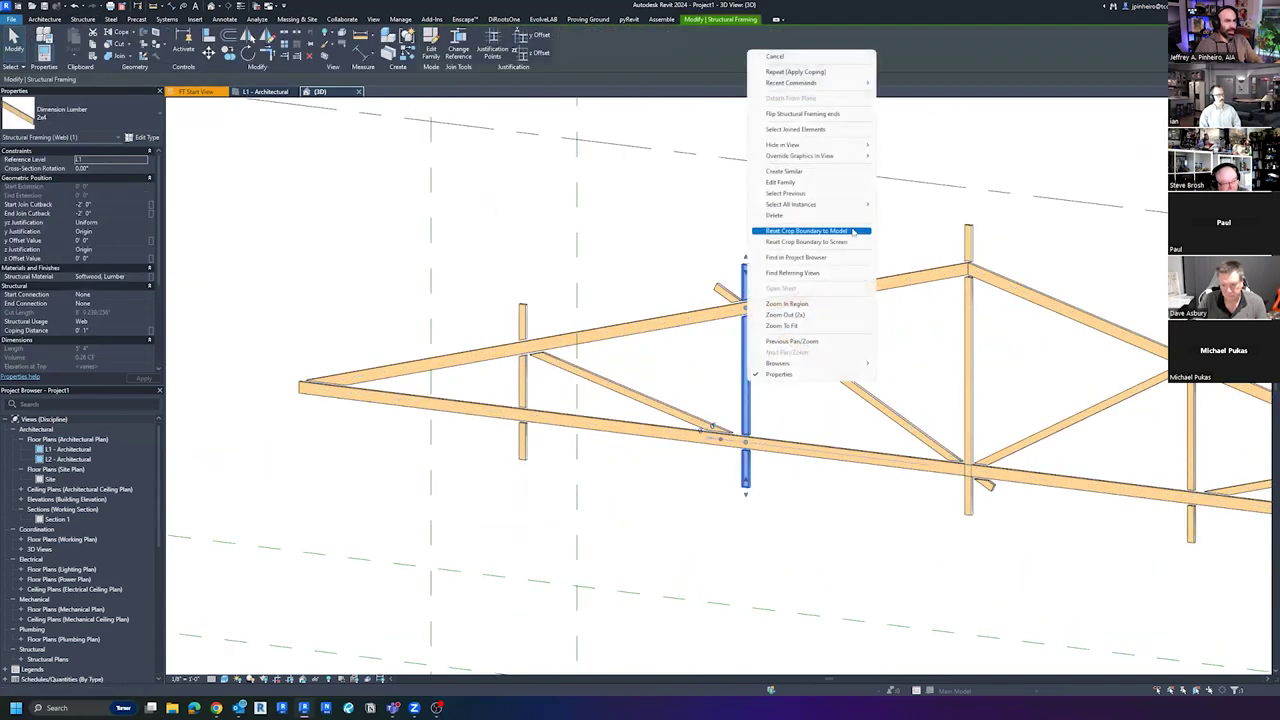
pyautogui.moveTo(846, 205)
pyautogui.click(905, 205)
pyautogui.keyDown('shift'); pyautogui.moveTo(917, 409); pyautogui.dragTo(600, 410, button='middle'); pyautogui.keyUp('shift')
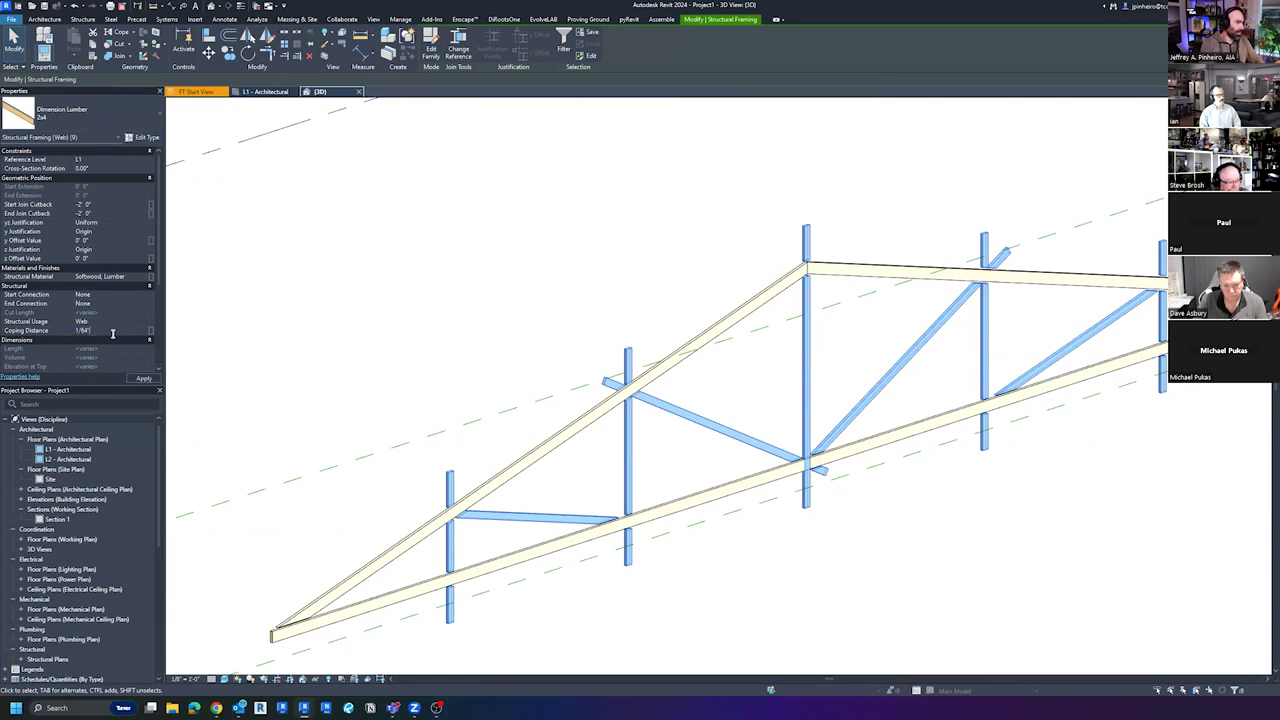
# Set both the start and end join cutback of all selected webs to -8"
pyautogui.moveTo(703, 551); pyautogui.dragTo(705, 460, button='middle')
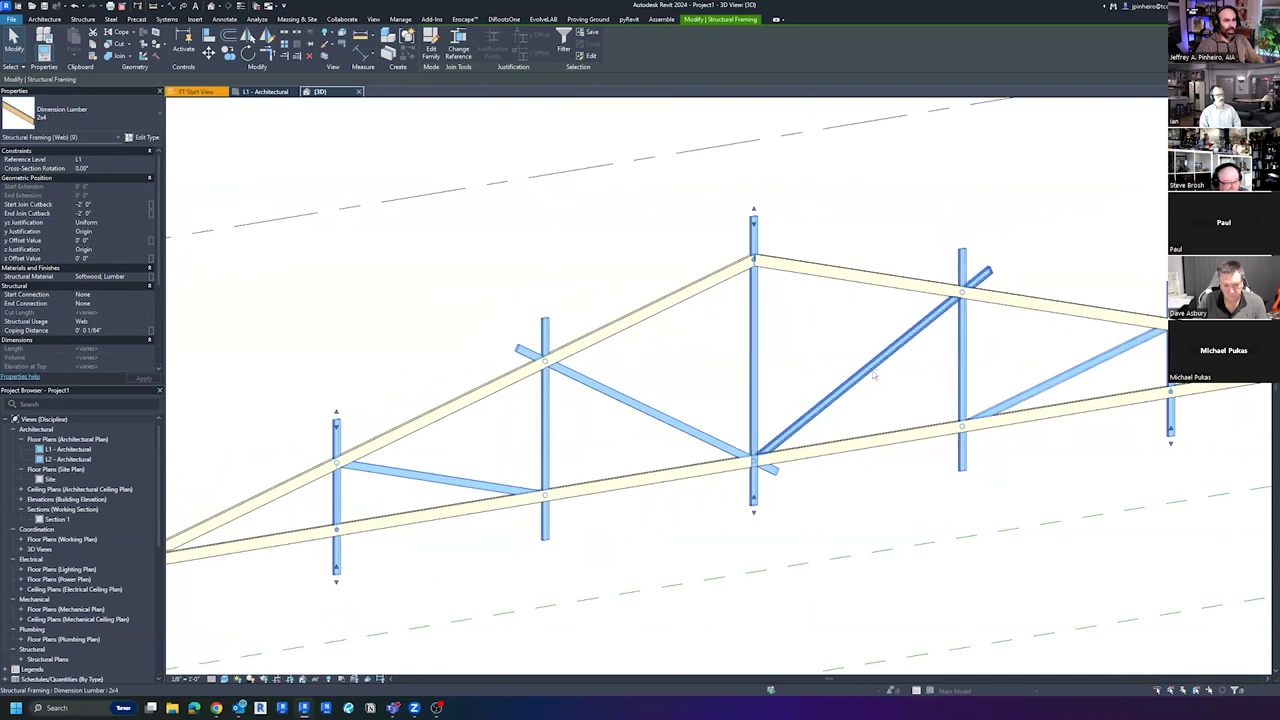
pyautogui.keyDown('shift'); pyautogui.moveTo(852, 318); pyautogui.dragTo(882, 299, button='middle'); pyautogui.keyUp('shift')
pyautogui.moveTo(1030, 355); pyautogui.dragTo(954, 363, button='middle')
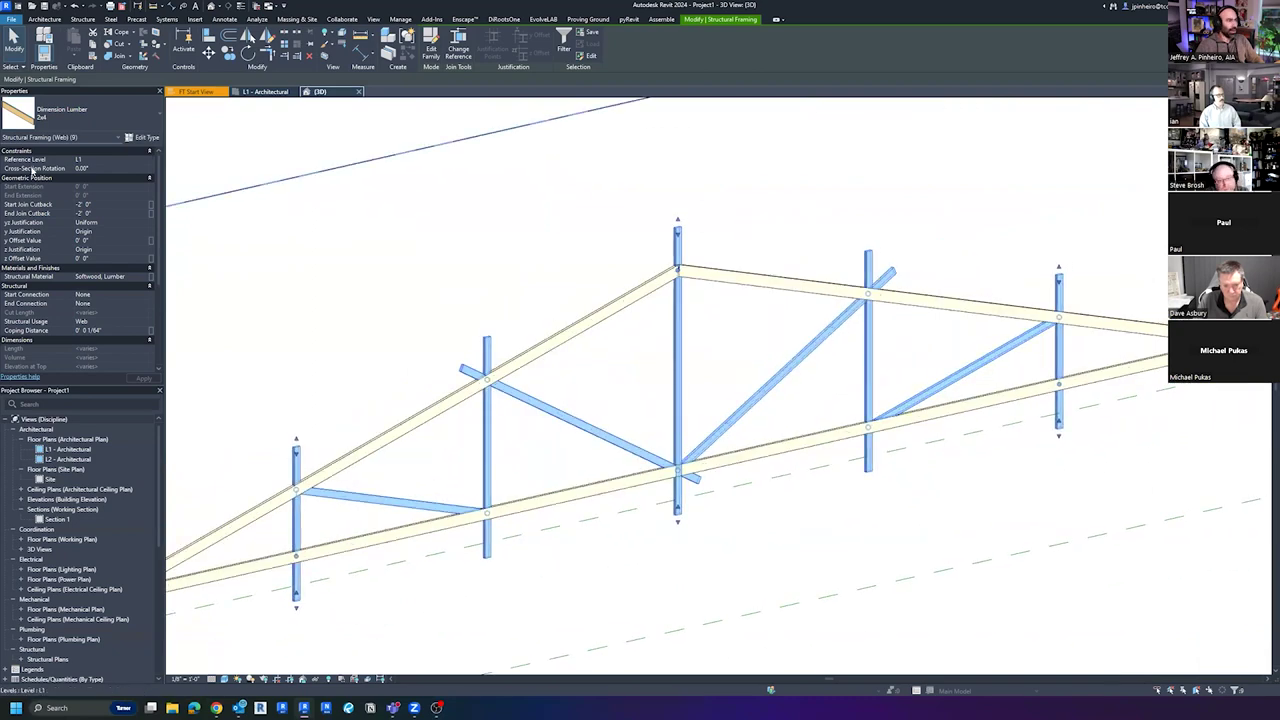
pyautogui.click(113, 213)
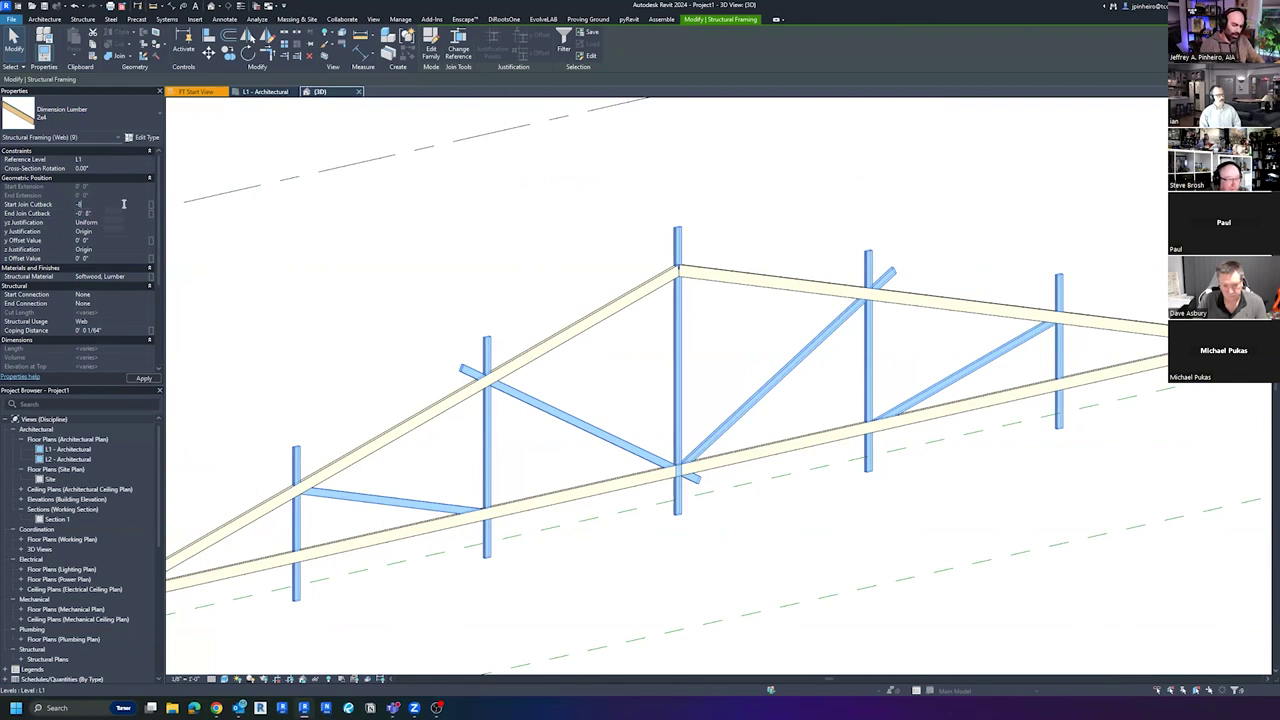
pyautogui.click(758, 557)
# Shorten the center vertical web so its lower end no longer projects below the bottom chord, with a start join cutback of about -5 1/2"
pyautogui.scroll(3, 700, 430)
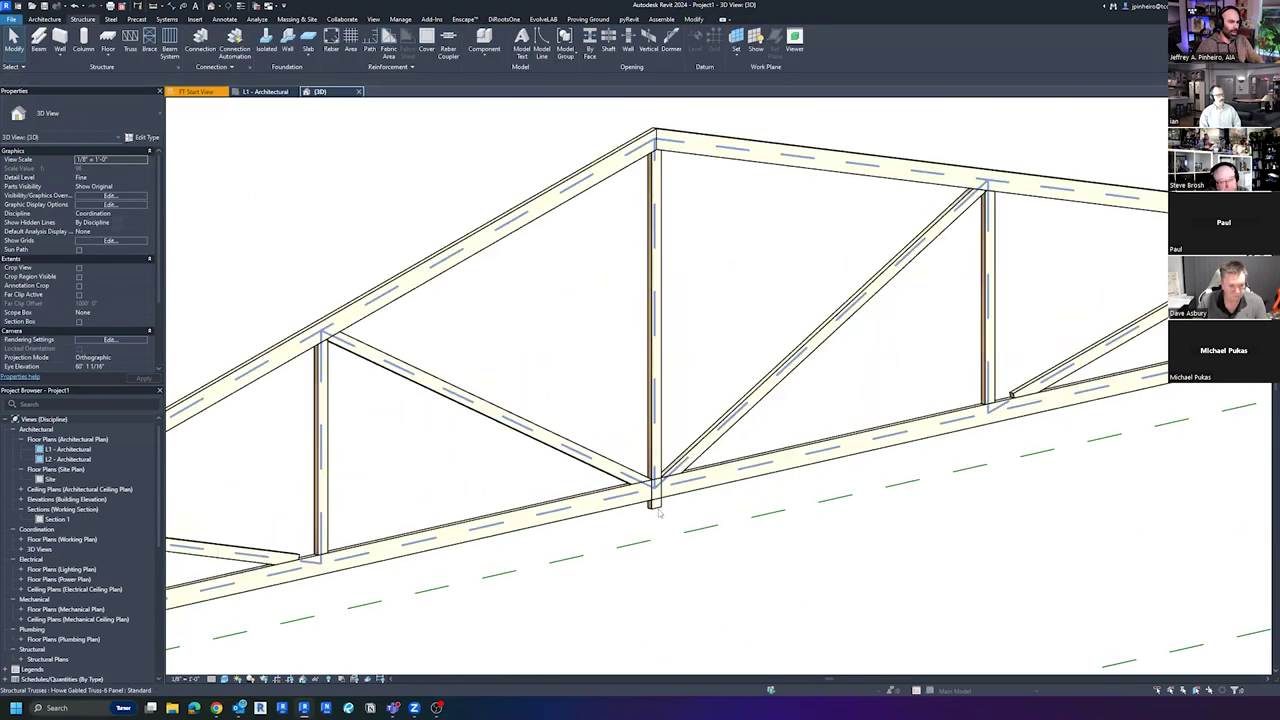
pyautogui.click(656, 510)
pyautogui.scroll(3, 659, 514)
pyautogui.moveTo(653, 512); pyautogui.dragTo(655, 480)
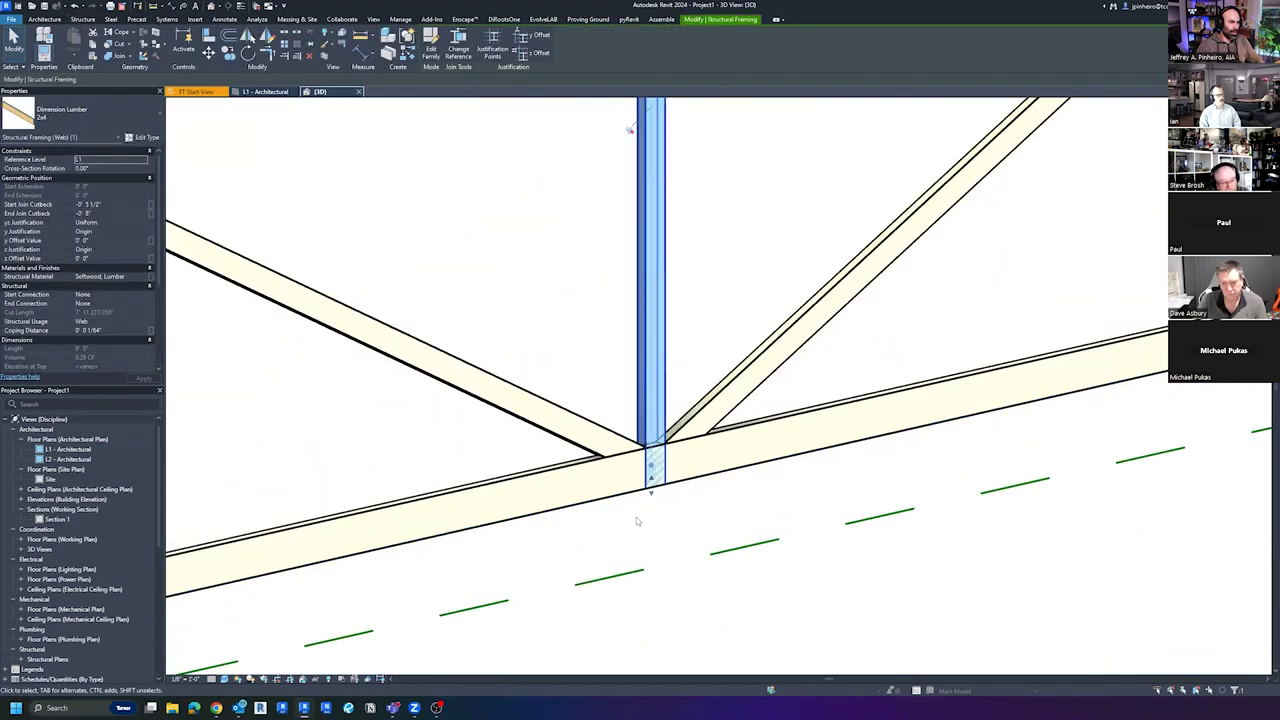
# Extend the lower ends of the two outer diagonal webs until they meet the vertical webs at the bottom chord
pyautogui.scroll(-2, 638, 520)
pyautogui.moveTo(380, 547); pyautogui.dragTo(577, 511, button='middle')
pyautogui.press('Escape')
pyautogui.scroll(3, 386, 512)
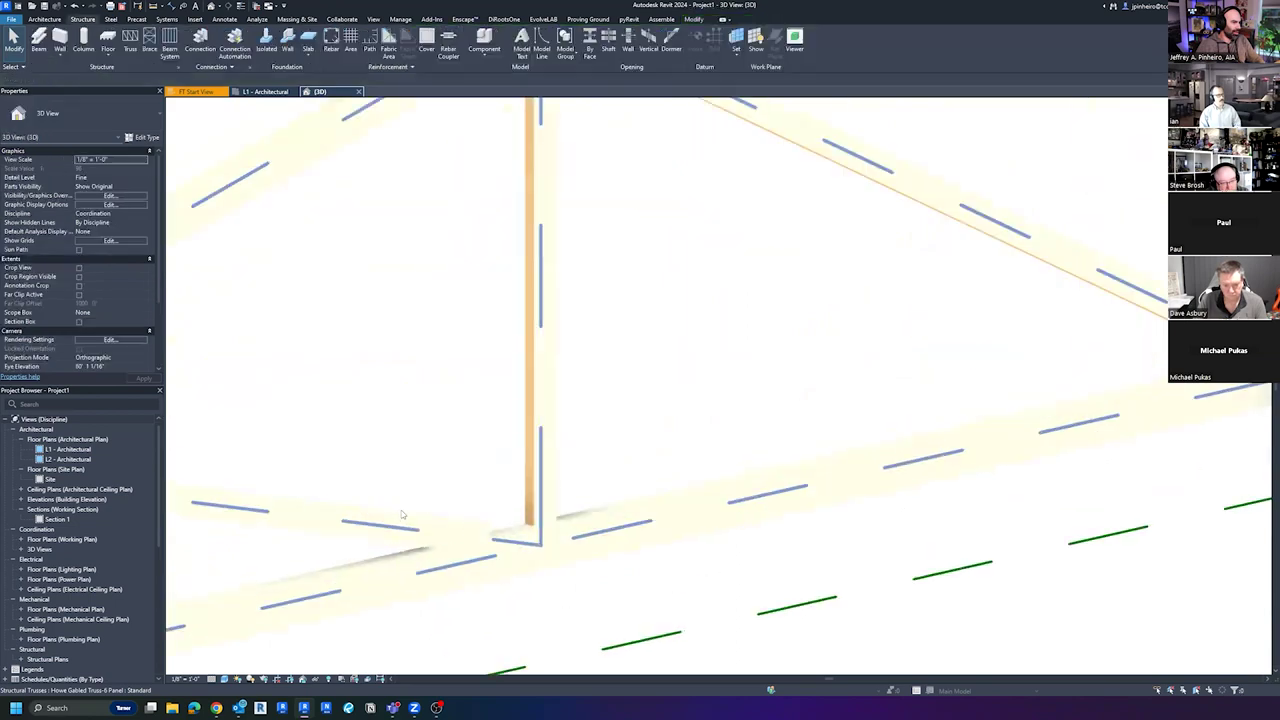
pyautogui.click(400, 515)
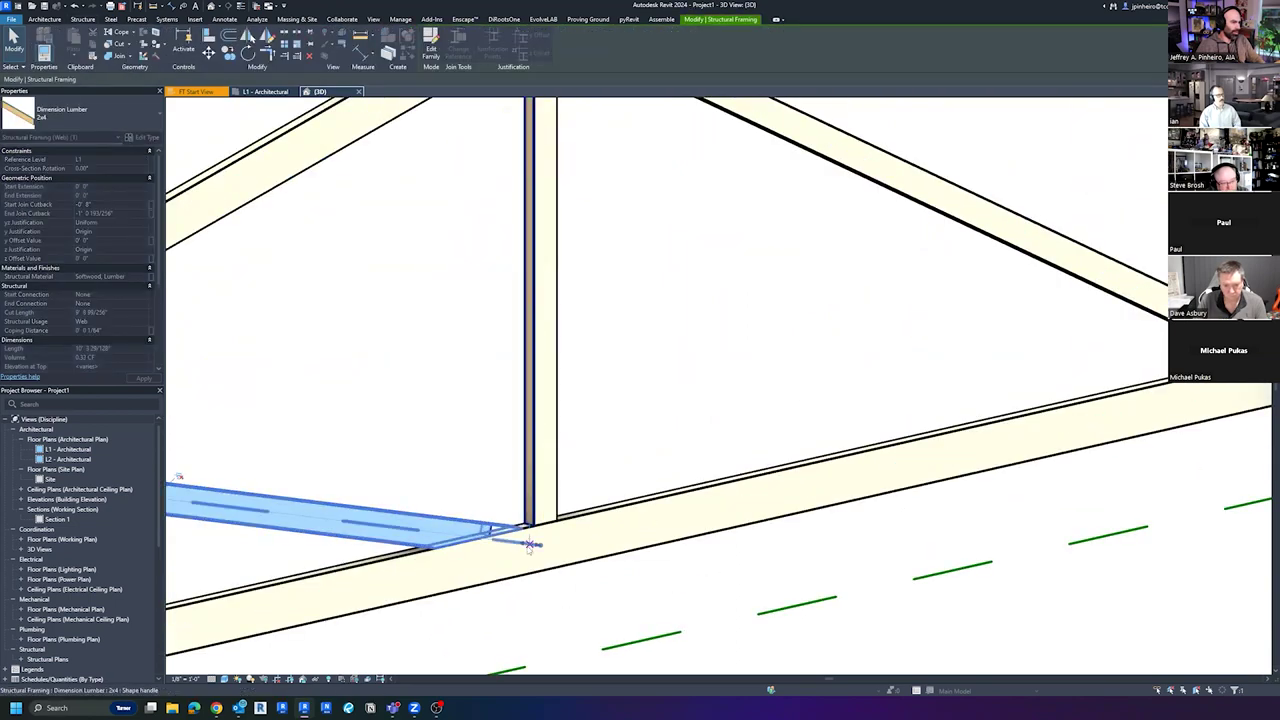
pyautogui.scroll(-2, 760, 575)
pyautogui.scroll(2, 563, 534)
pyautogui.click(432, 452)
pyautogui.press('Escape')
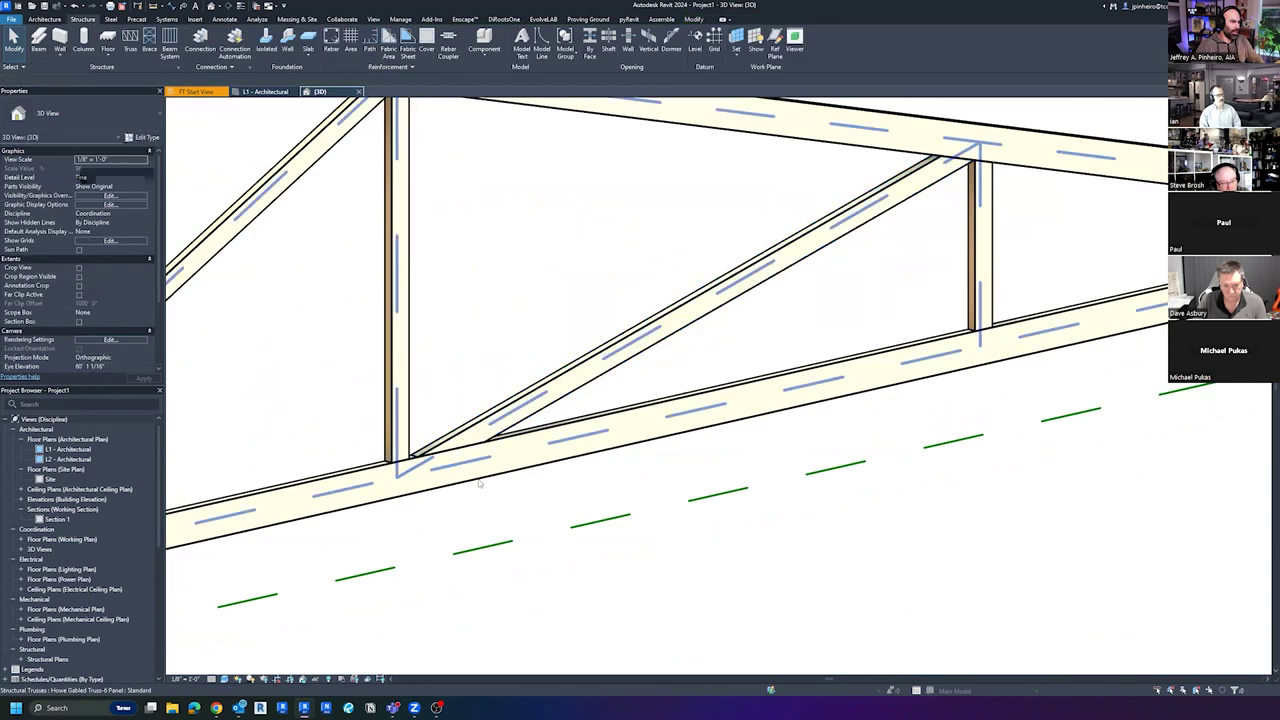
# Cope the center vertical web against the bottom chord, using Multiple Cut
pyautogui.scroll(-3, 478, 490)
pyautogui.scroll(5, 508, 506)
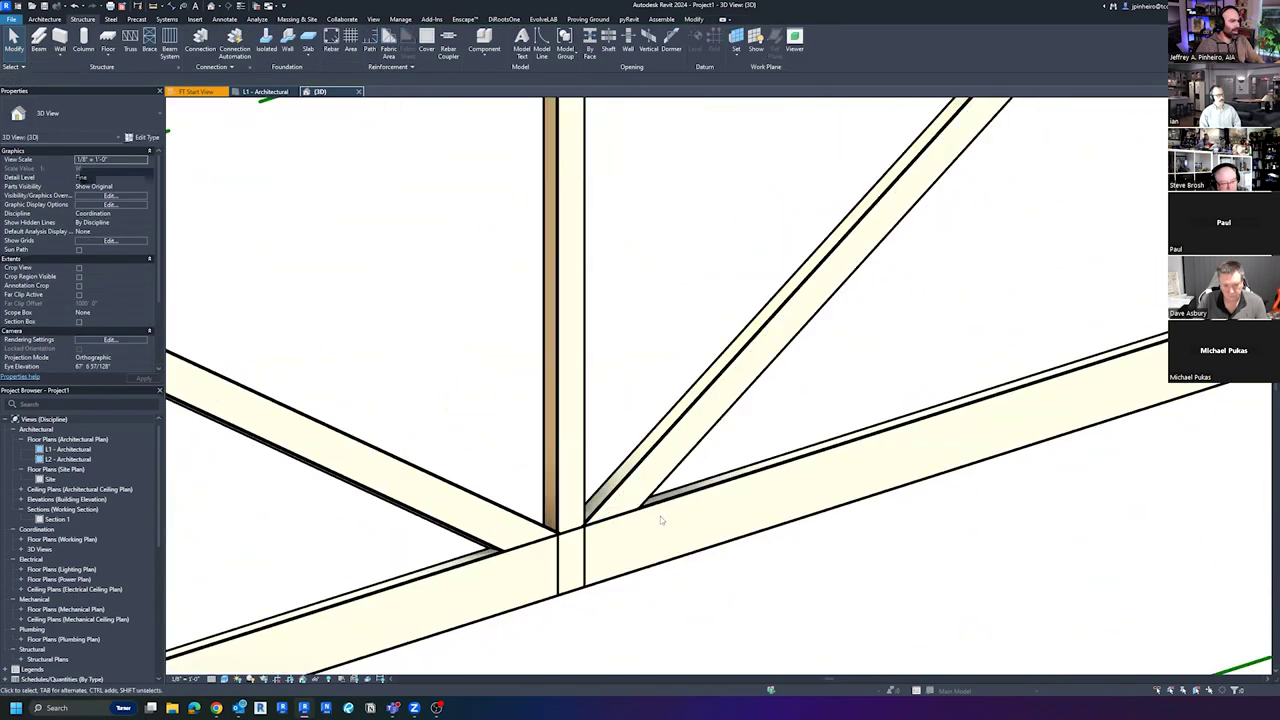
pyautogui.click(656, 512)
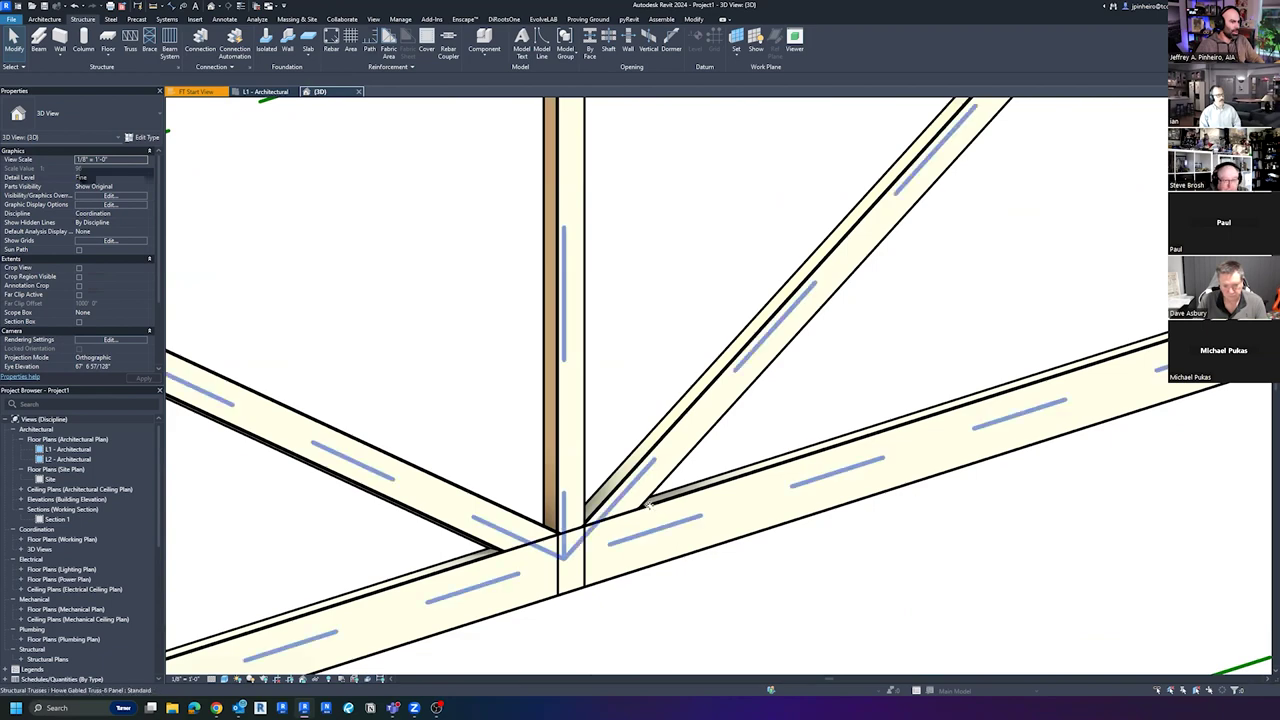
pyautogui.press('Escape')
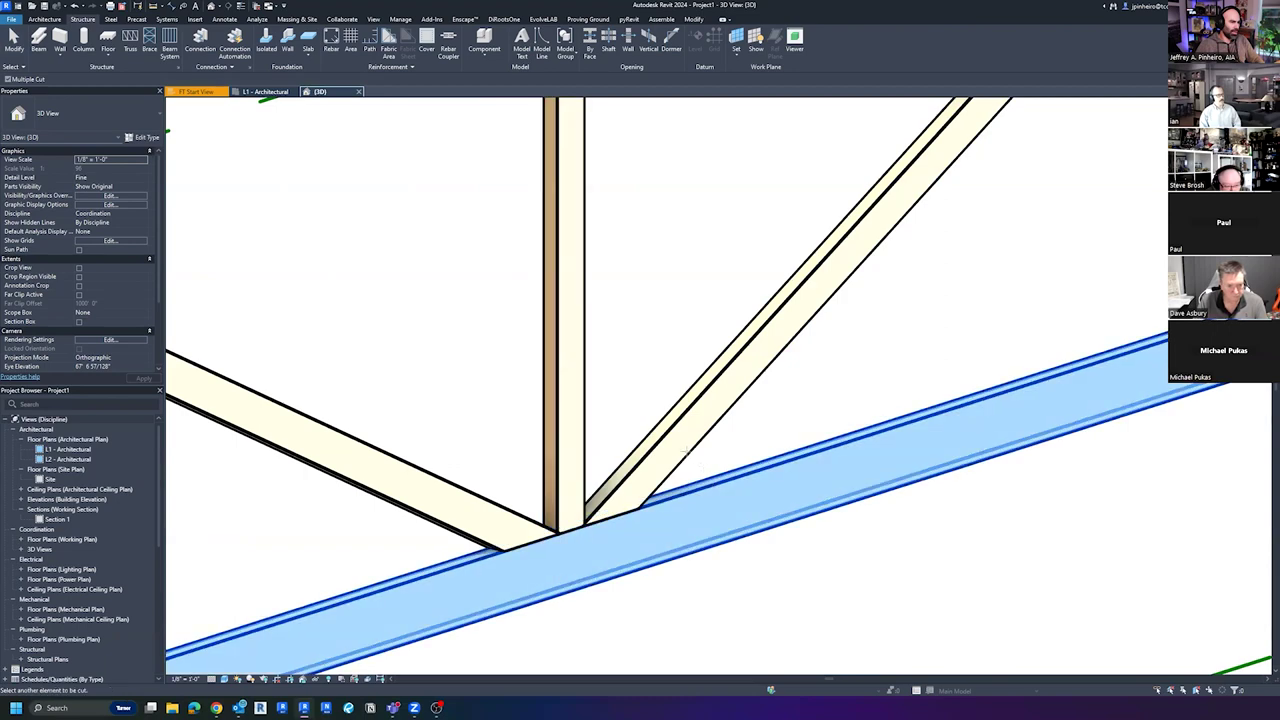
# Select both sloped 2x6 top chords and set their coping distance to 1/64"
pyautogui.scroll(-6, 674, 405)
pyautogui.keyDown('shift'); pyautogui.moveTo(674, 405); pyautogui.dragTo(894, 414, button='middle'); pyautogui.keyUp('shift')
pyautogui.moveTo(612, 449); pyautogui.dragTo(729, 449, button='middle')
pyautogui.scroll(2, 345, 488)
pyautogui.click(438, 478)
pyautogui.scroll(-2, 434, 474)
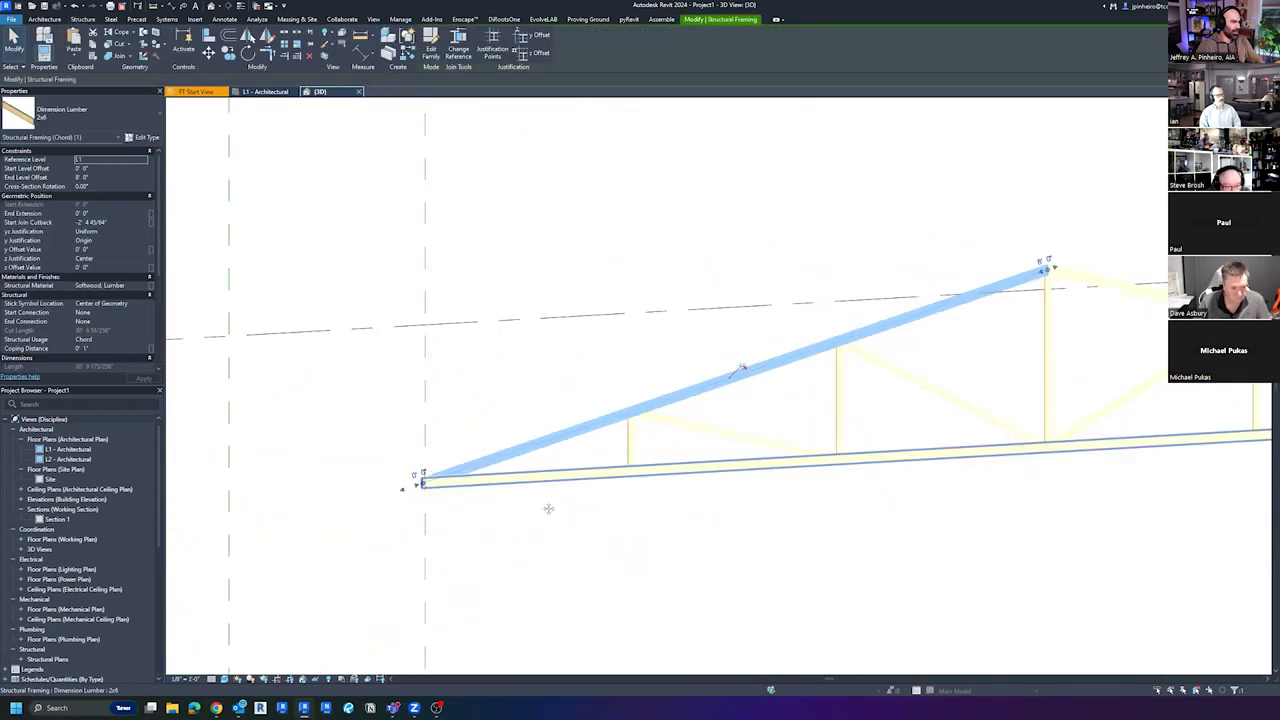
pyautogui.moveTo(1240, 456); pyautogui.dragTo(590, 502, button='middle')
pyautogui.scroll(3, 945, 464)
pyautogui.scroll(3, 1066, 430)
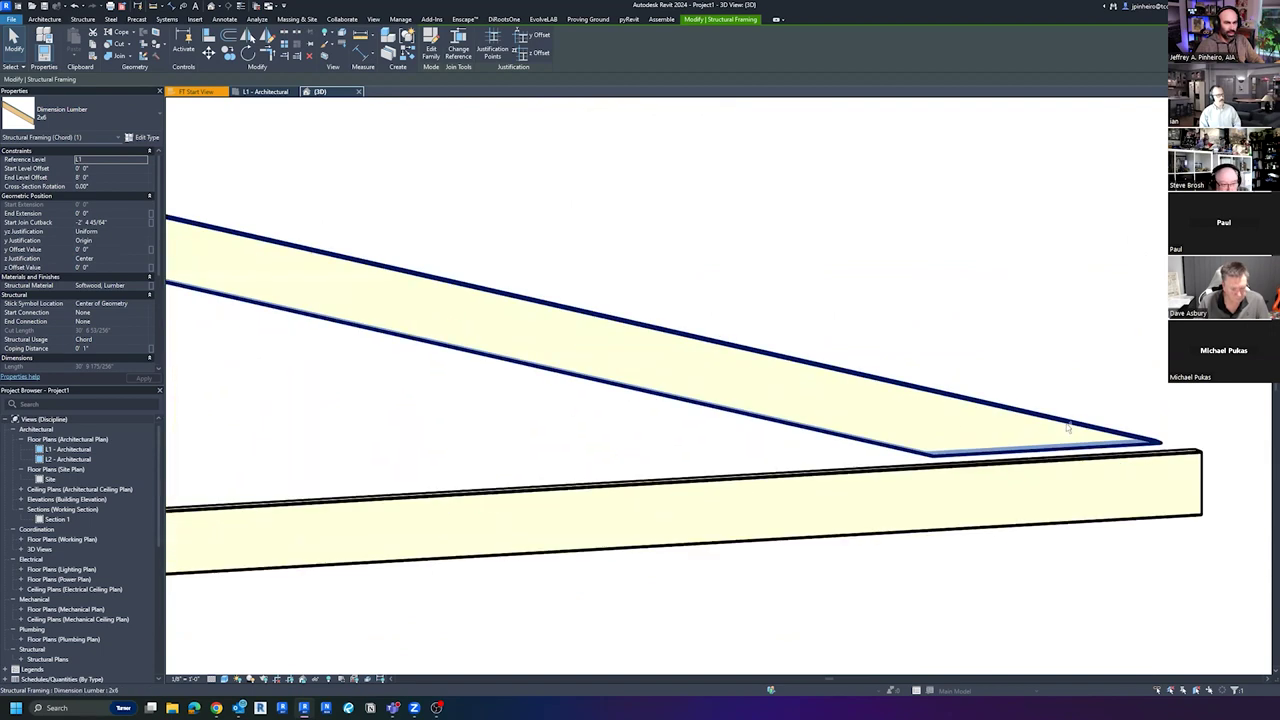
pyautogui.keyDown('ctrl'); pyautogui.click(1069, 428); pyautogui.keyUp('ctrl')
pyautogui.click(115, 339)
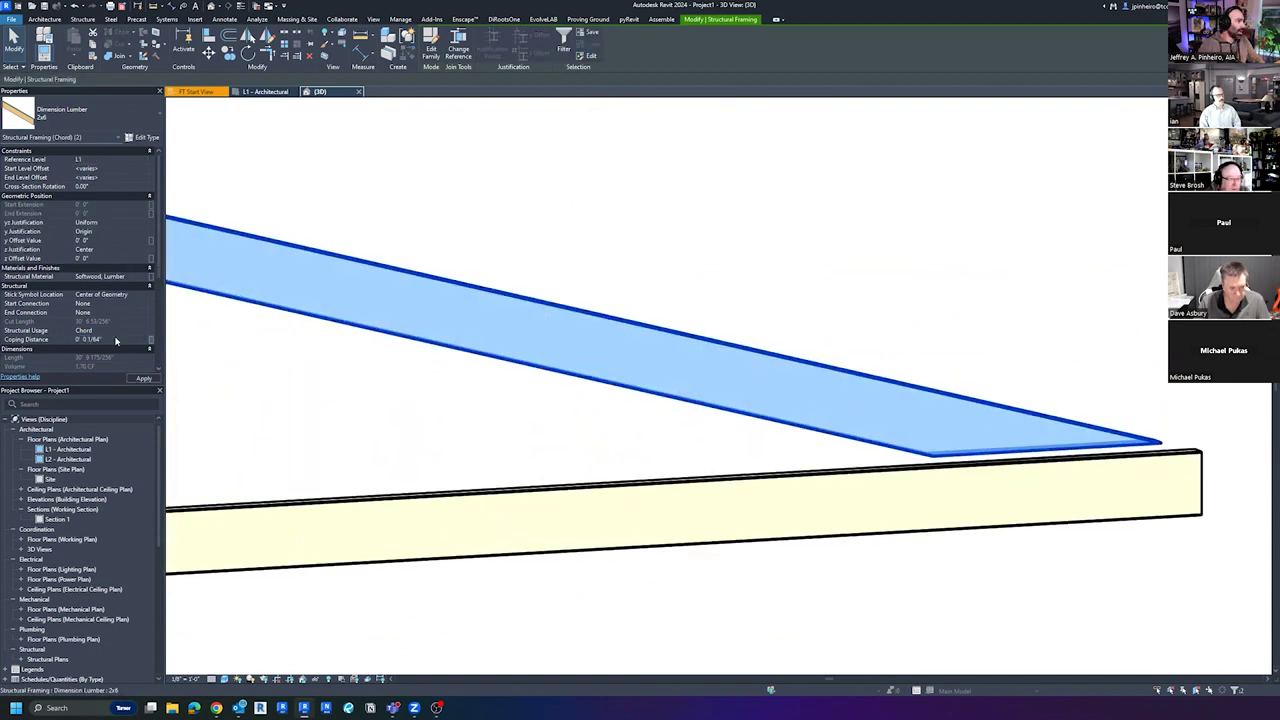
pyautogui.scroll(-3, 802, 337)
pyautogui.keyDown('shift'); pyautogui.moveTo(806, 338); pyautogui.dragTo(870, 455, button='middle'); pyautogui.keyUp('shift')
pyautogui.scroll(-2, 870, 456)
pyautogui.moveTo(616, 417); pyautogui.dragTo(914, 536, button='middle')
pyautogui.click(914, 536)
# Lengthen the whole truss by stretching its right and left ends outward
pyautogui.keyDown('shift'); pyautogui.moveTo(793, 486); pyautogui.dragTo(654, 489, button='middle'); pyautogui.keyUp('shift')
pyautogui.click(782, 455)
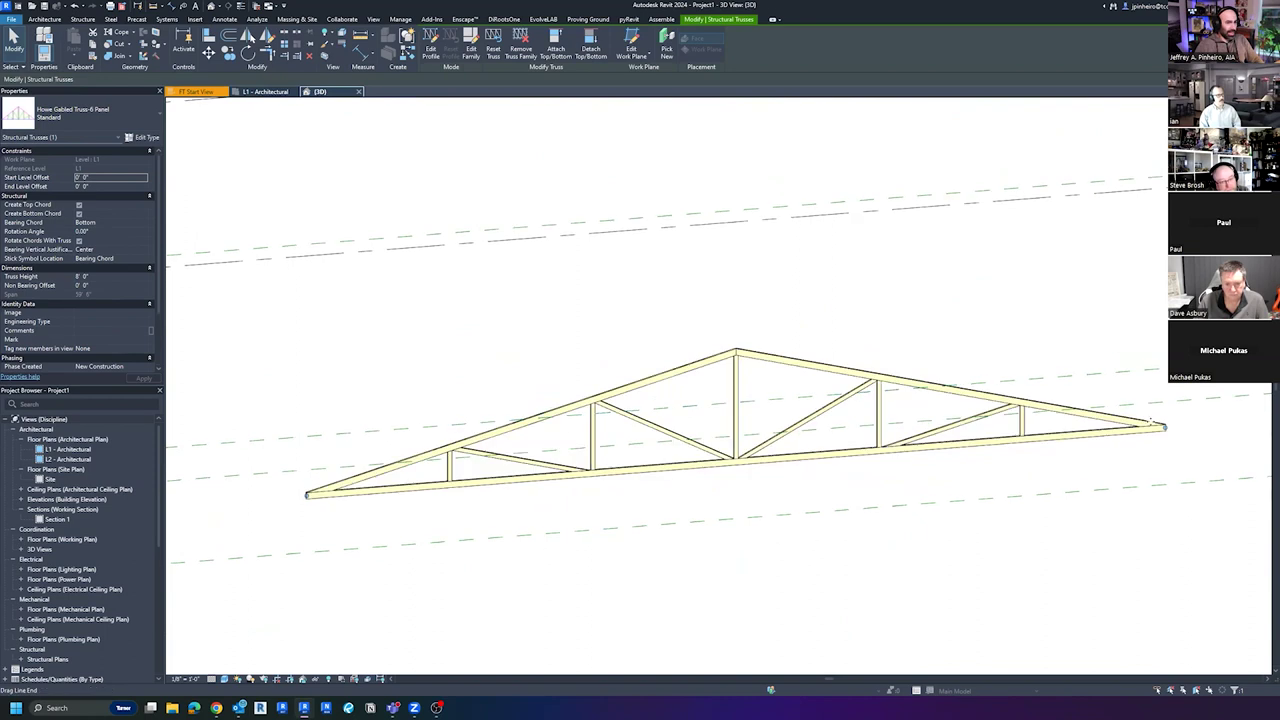
pyautogui.moveTo(1165, 428); pyautogui.dragTo(1208, 424)
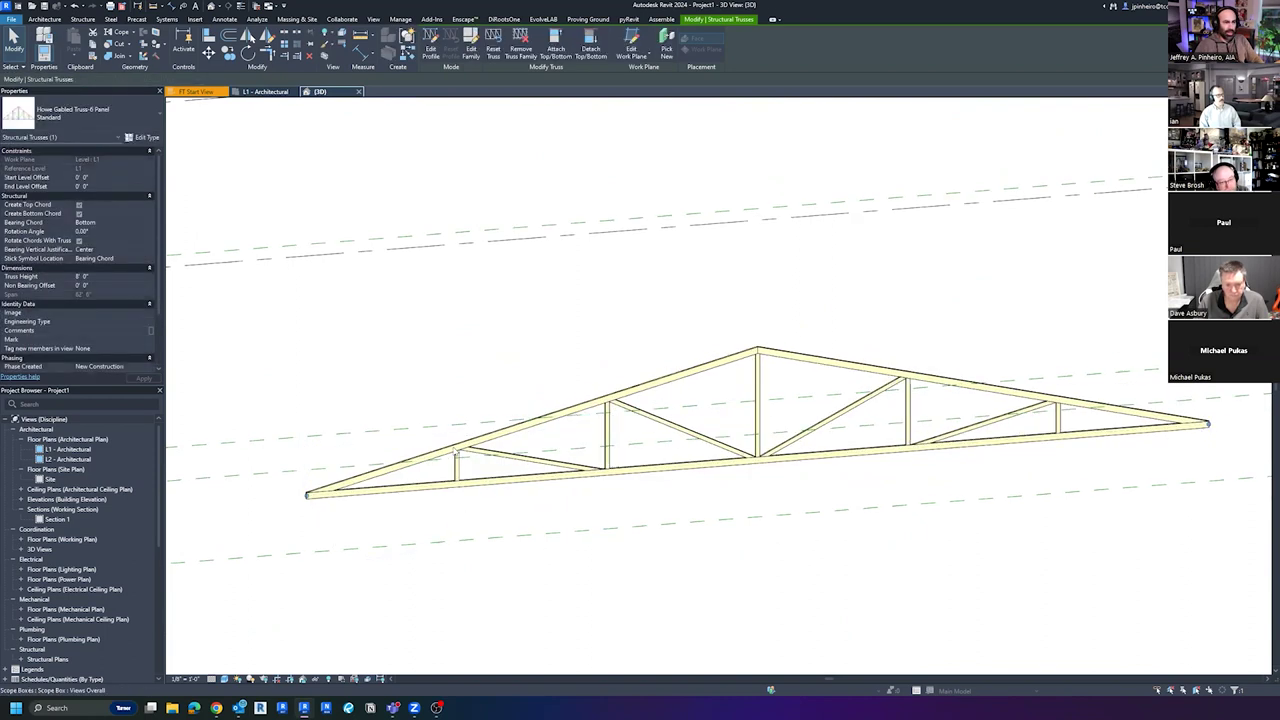
pyautogui.moveTo(307, 497); pyautogui.dragTo(252, 500)
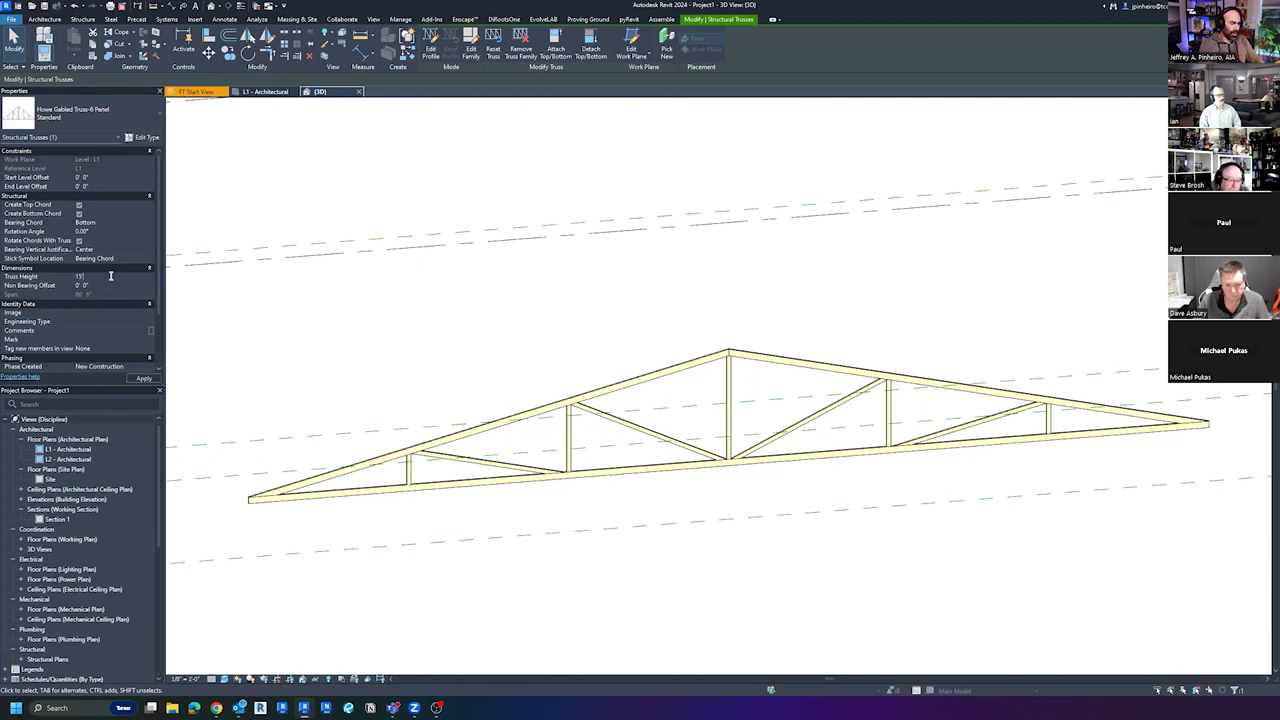
# Try a truss height of 15'
pyautogui.keyDown('shift'); pyautogui.moveTo(409, 291); pyautogui.dragTo(790, 517, button='middle'); pyautogui.keyUp('shift')
pyautogui.click(795, 510)
pyautogui.scroll(-4, 800, 504)
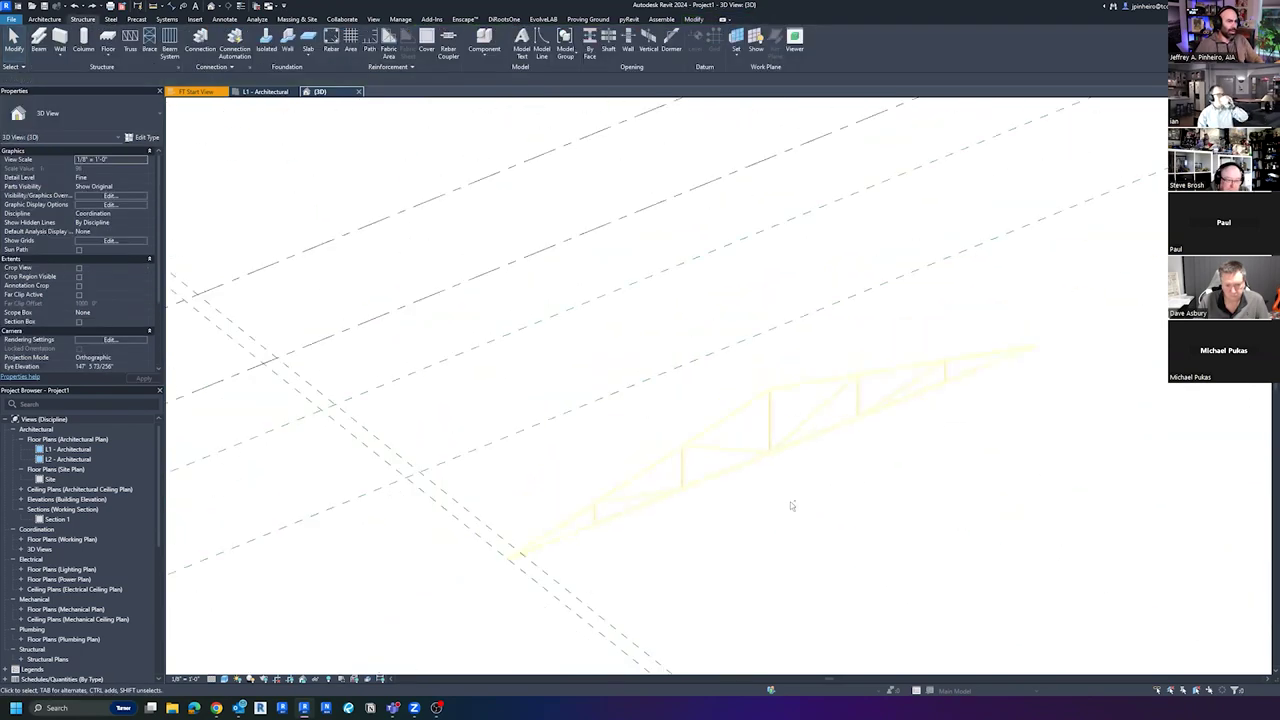
# Array the gabled truss perpendicular to its span at 6' spacing as grouped copies
pyautogui.click(748, 464)
pyautogui.scroll(-2, 798, 482)
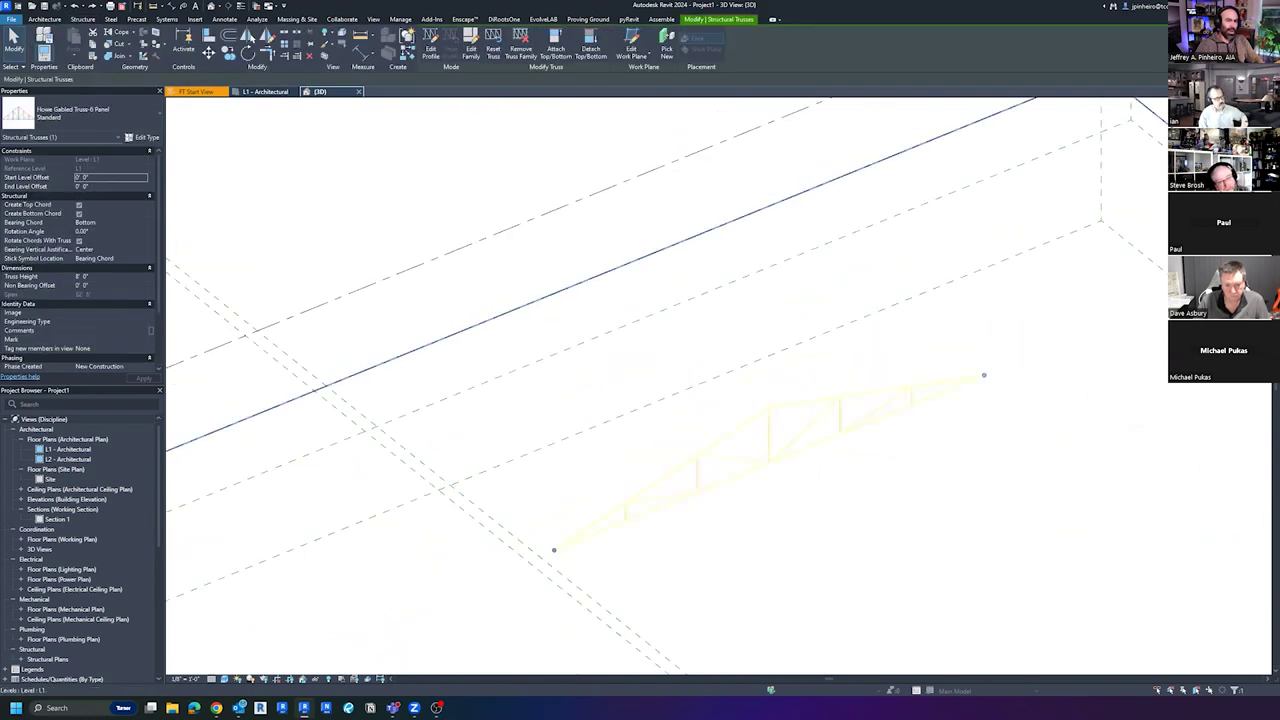
pyautogui.keyDown('shift'); pyautogui.moveTo(1000, 351); pyautogui.dragTo(1015, 352, button='middle'); pyautogui.keyUp('shift')
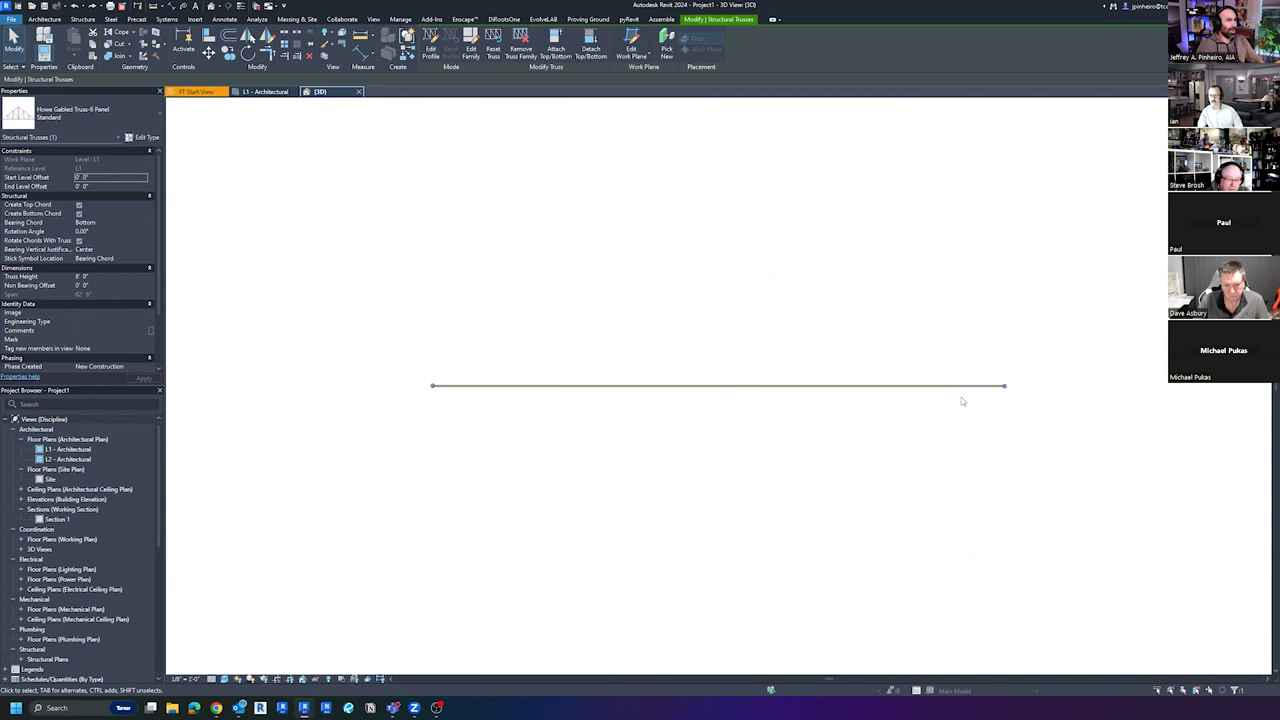
pyautogui.press('a')
pyautogui.press('r')
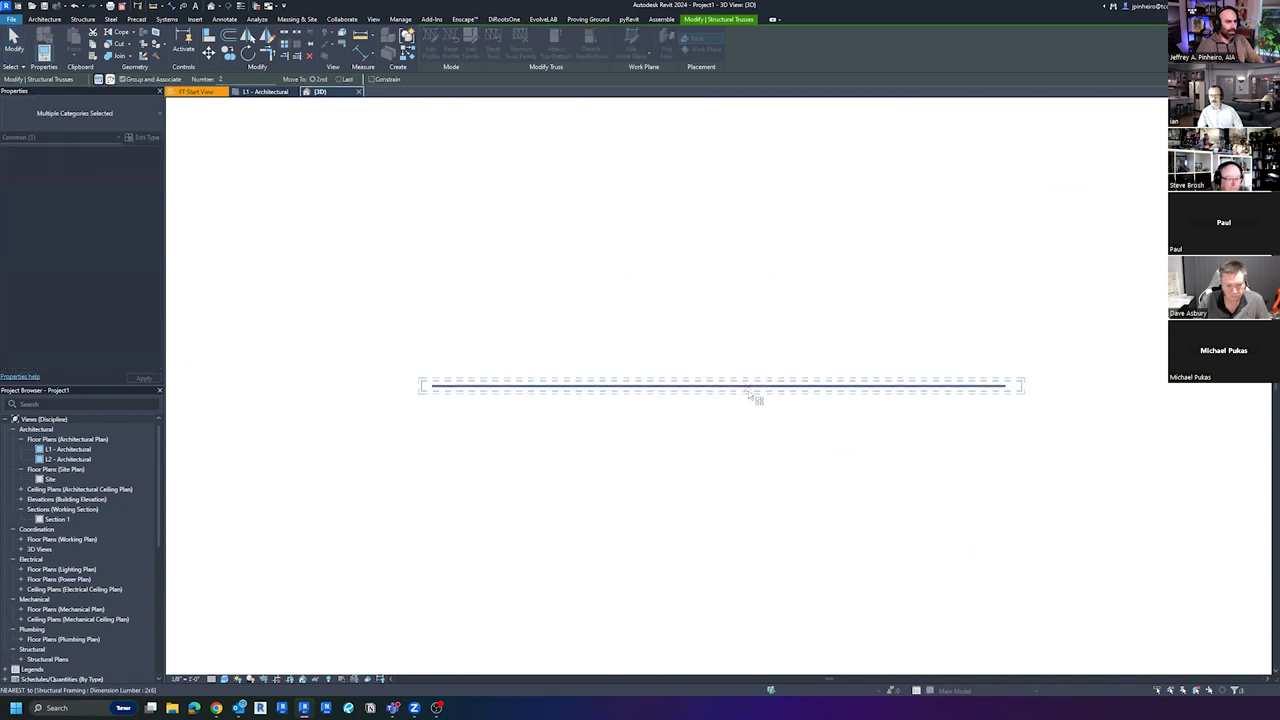
pyautogui.click(748, 387)
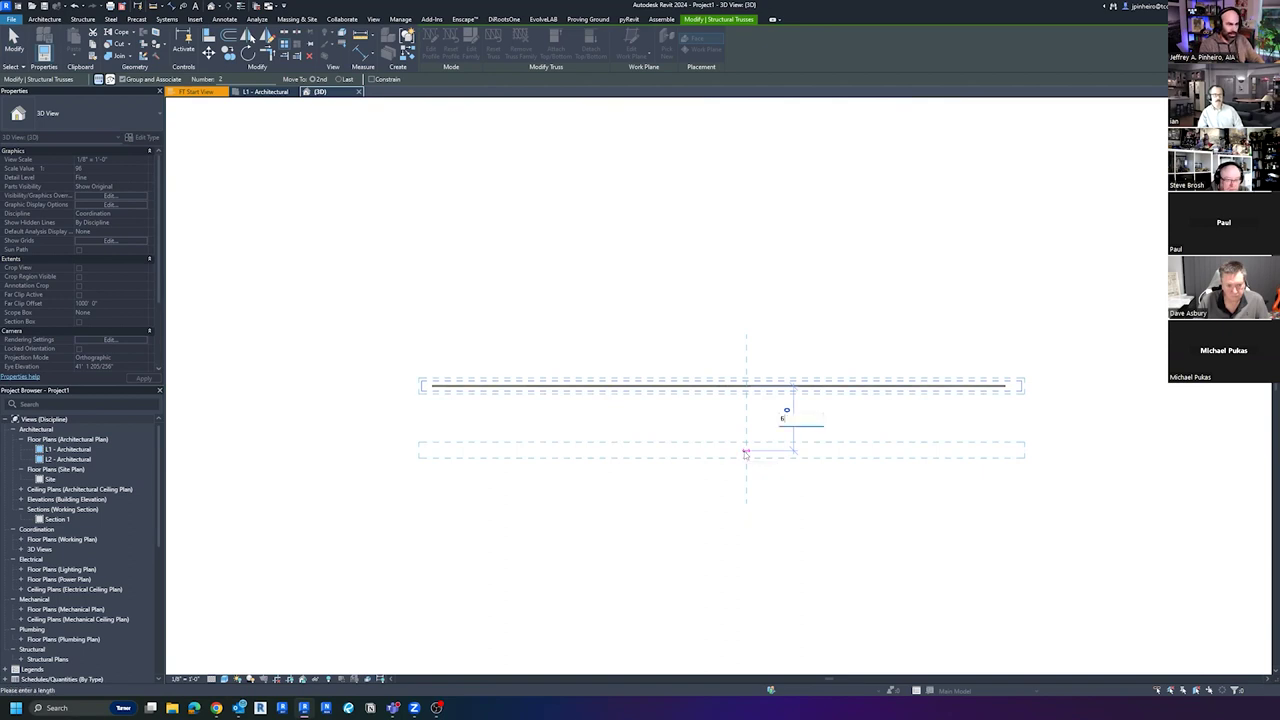
pyautogui.click(745, 452)
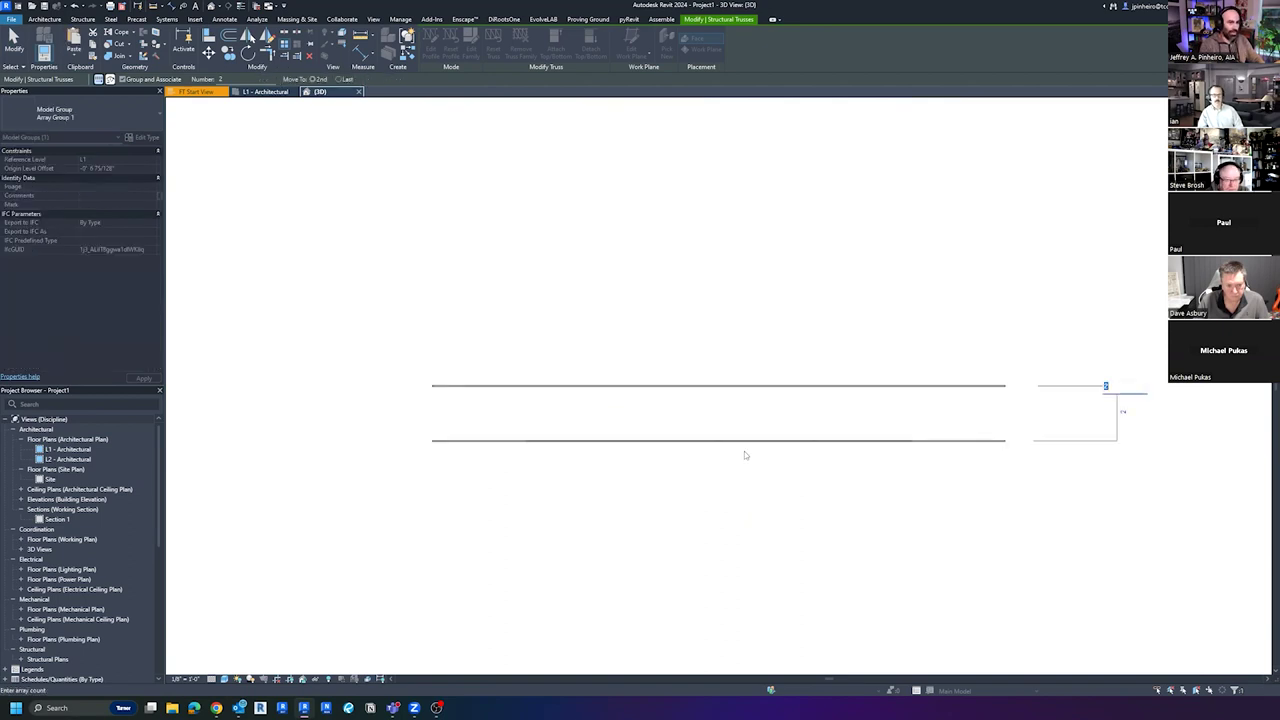
pyautogui.press('Return')
# Edit one truss's array group, set its truss height to 15' and finish the group
pyautogui.keyDown('shift'); pyautogui.moveTo(966, 254); pyautogui.dragTo(715, 335, button='middle'); pyautogui.keyUp('shift')
pyautogui.scroll(3, 485, 305)
pyautogui.click(480, 348)
pyautogui.keyDown('shift'); pyautogui.moveTo(480, 348); pyautogui.dragTo(626, 290, button='middle'); pyautogui.keyUp('shift')
pyautogui.click(434, 50)
pyautogui.scroll(1, 590, 277)
pyautogui.click(629, 339)
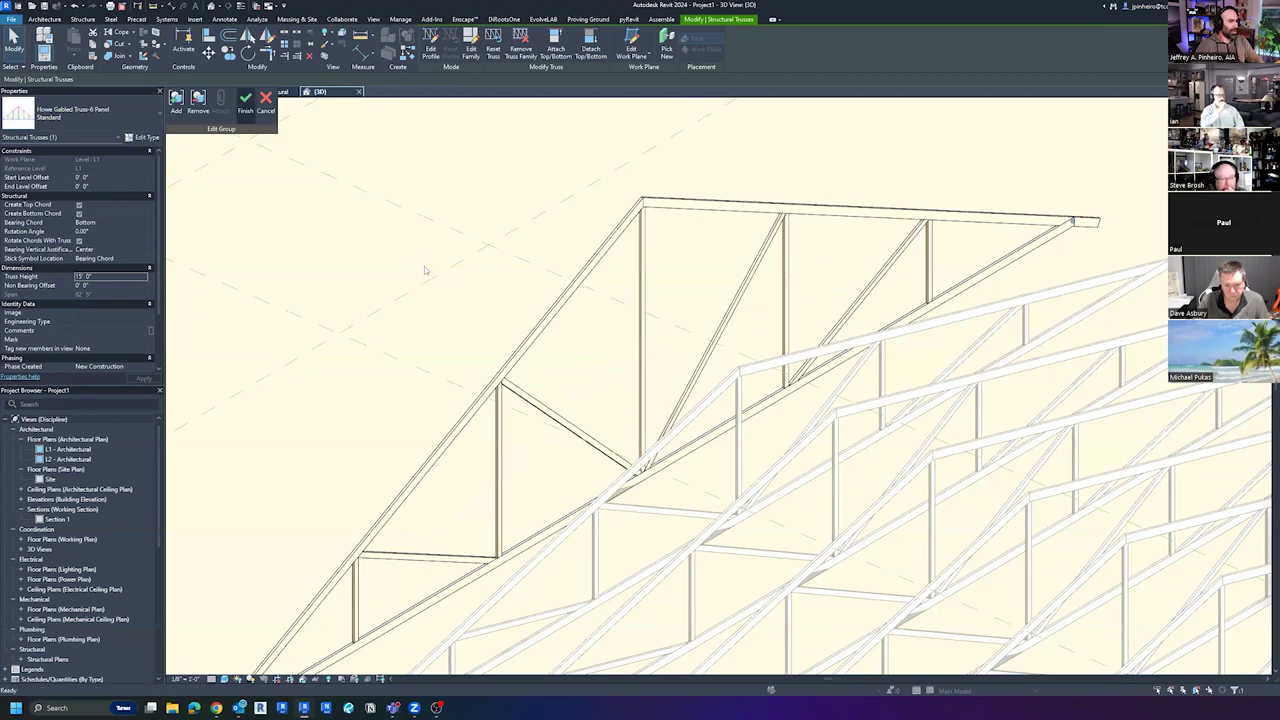
pyautogui.scroll(-3, 427, 266)
pyautogui.keyDown('shift'); pyautogui.moveTo(427, 266); pyautogui.dragTo(630, 385, button='middle'); pyautogui.keyUp('shift')
pyautogui.scroll(3, 632, 410)
pyautogui.scroll(2, 623, 437)
pyautogui.press('Escape')
pyautogui.scroll(-2, 625, 406)
pyautogui.click(542, 282)
pyautogui.moveTo(531, 268); pyautogui.dragTo(531, 358, button='middle')
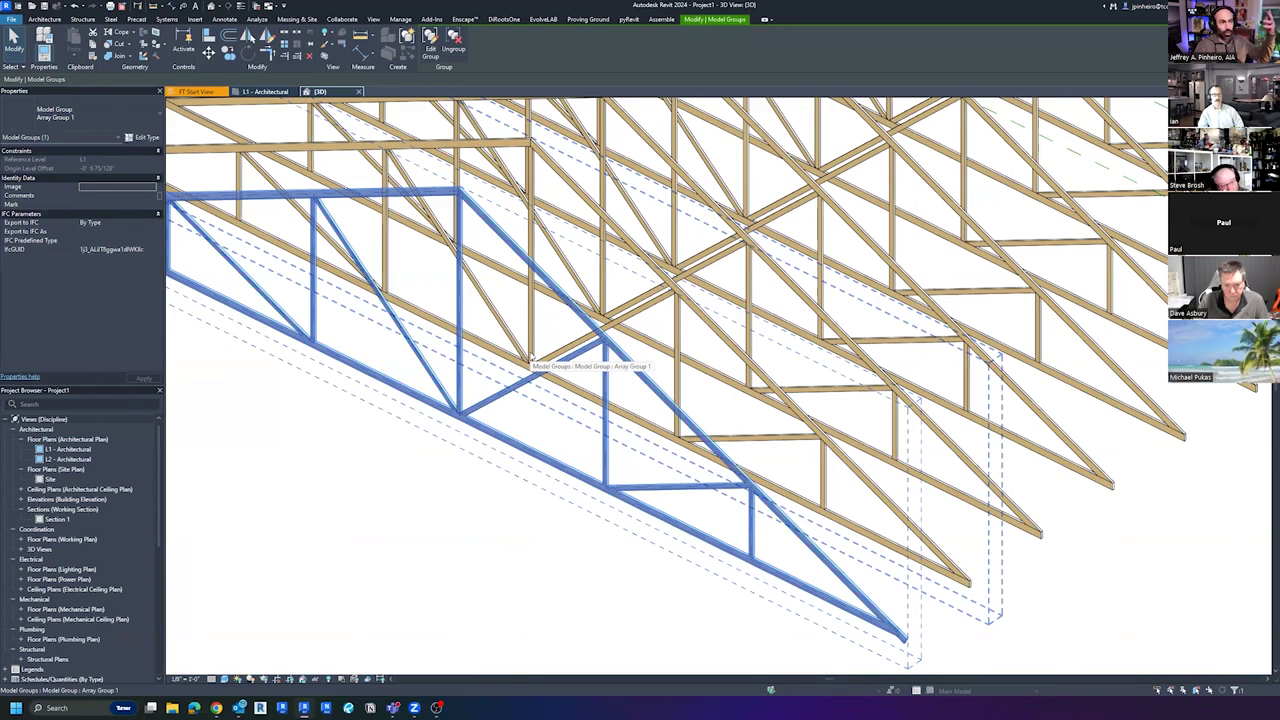
pyautogui.click(428, 50)
pyautogui.scroll(5, 653, 542)
pyautogui.scroll(-2, 686, 566)
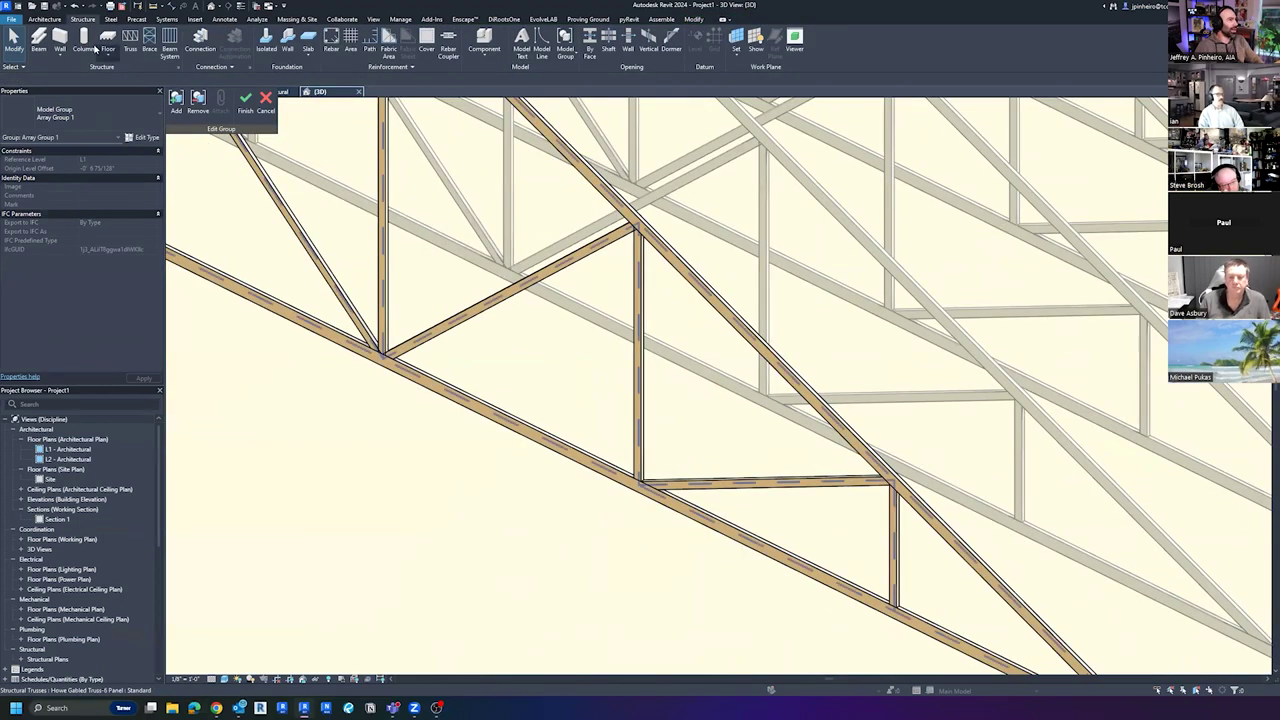
pyautogui.click(195, 19)
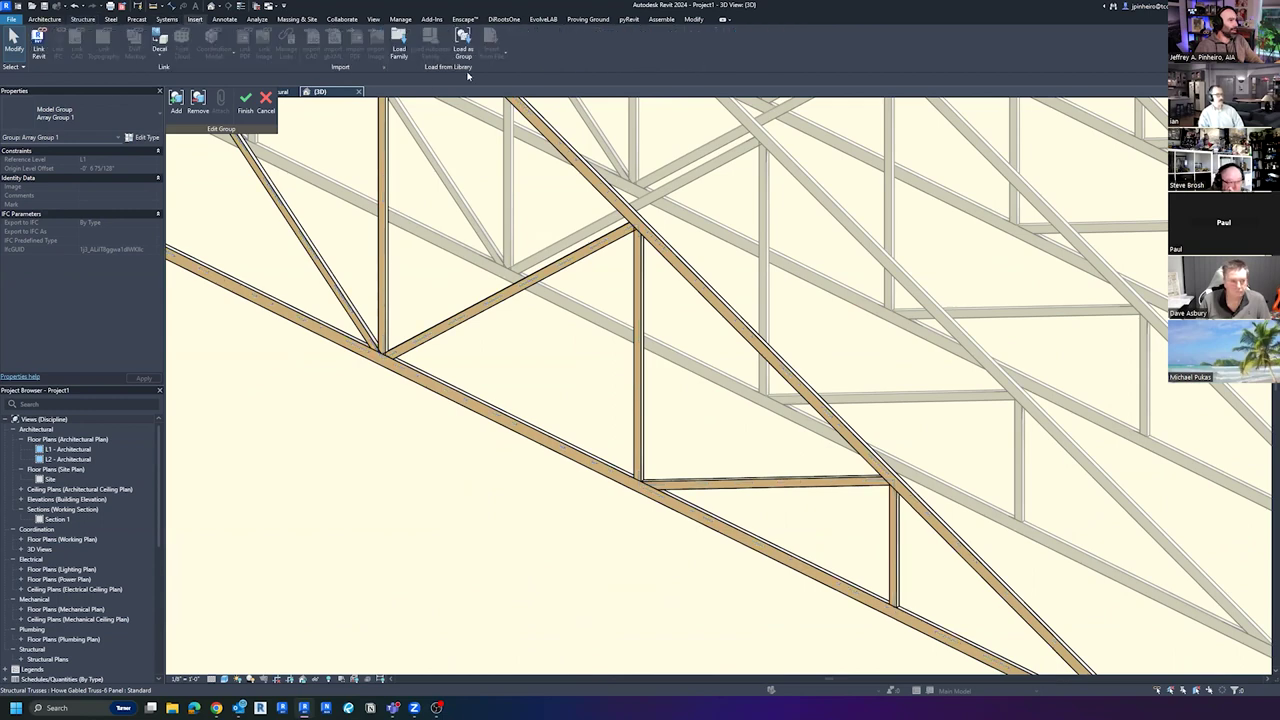
pyautogui.click(264, 107)
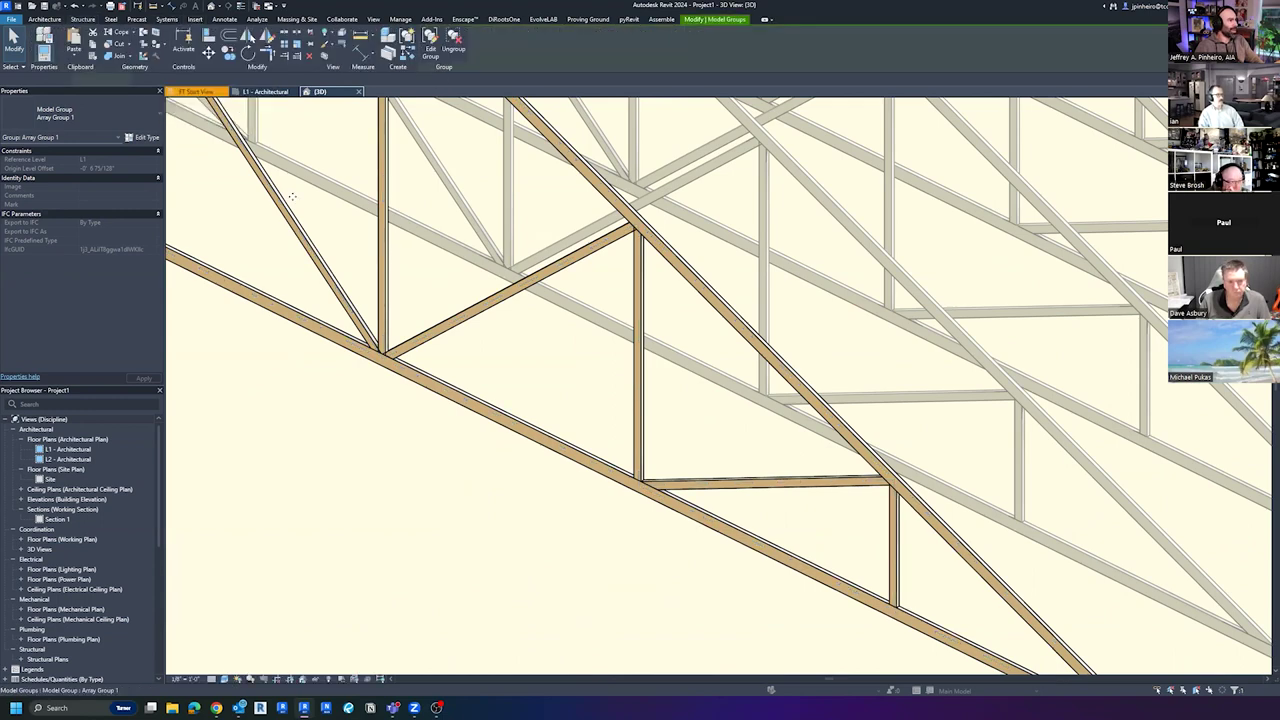
pyautogui.scroll(-2, 561, 496)
pyautogui.press('Escape')
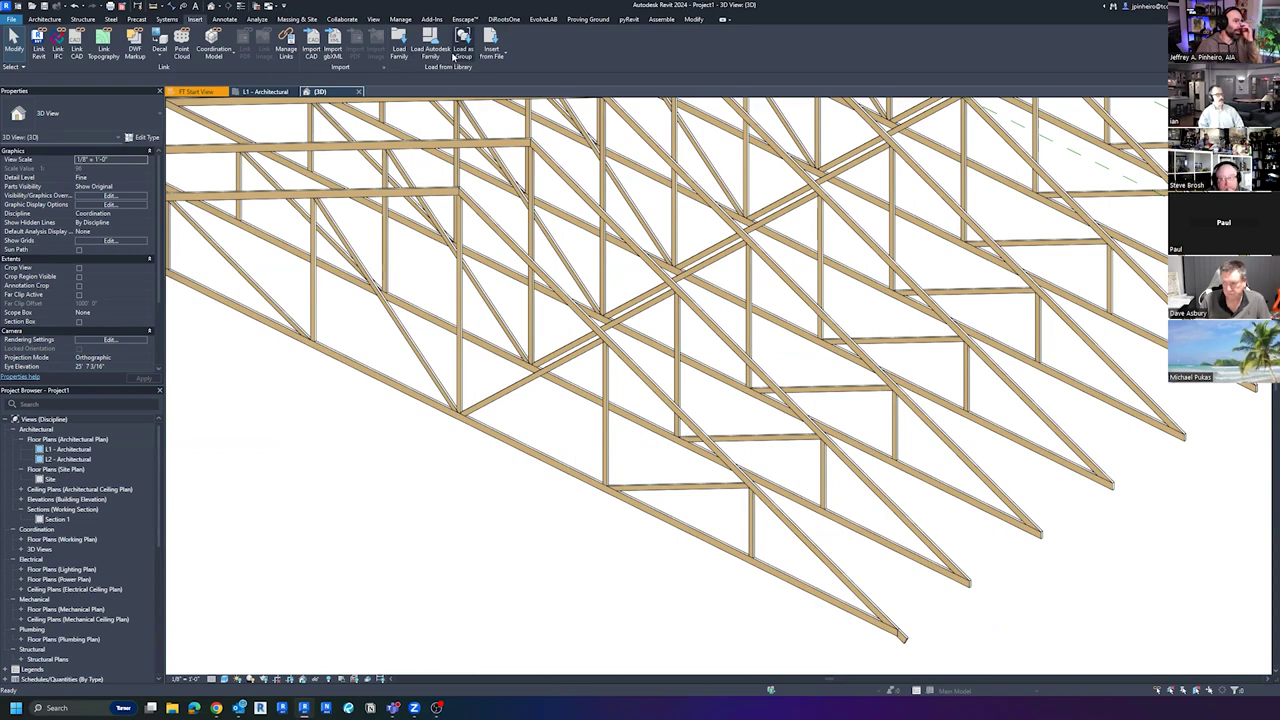
# Search the Autodesk family library for "plate" and load the Column Base Plate-4 Hole family
pyautogui.click(440, 53)
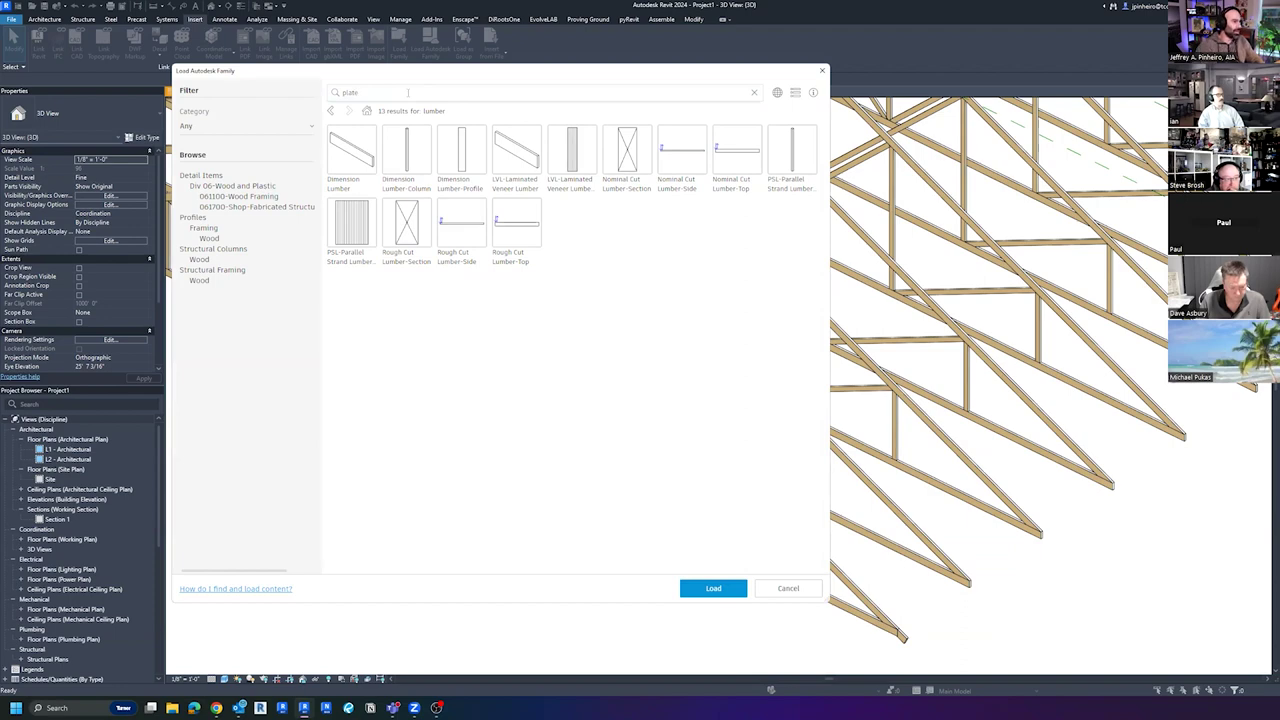
pyautogui.write('plate')
pyautogui.press('Return')
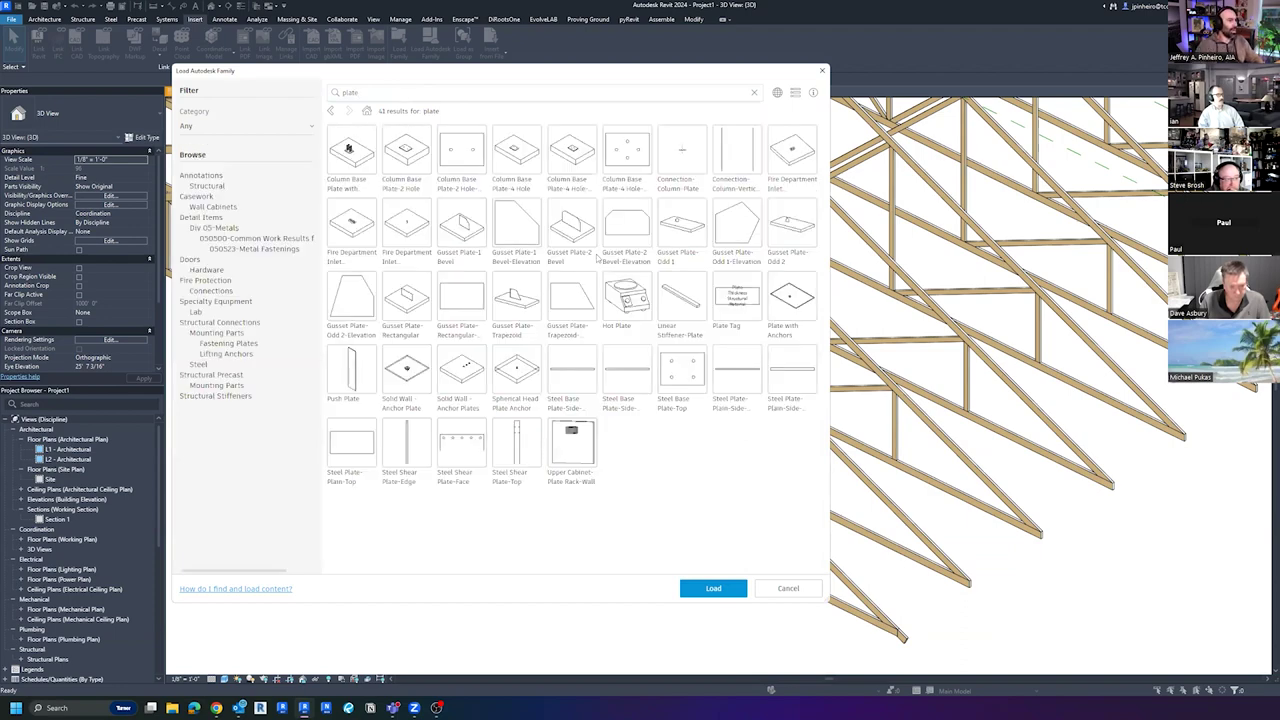
pyautogui.click(522, 163)
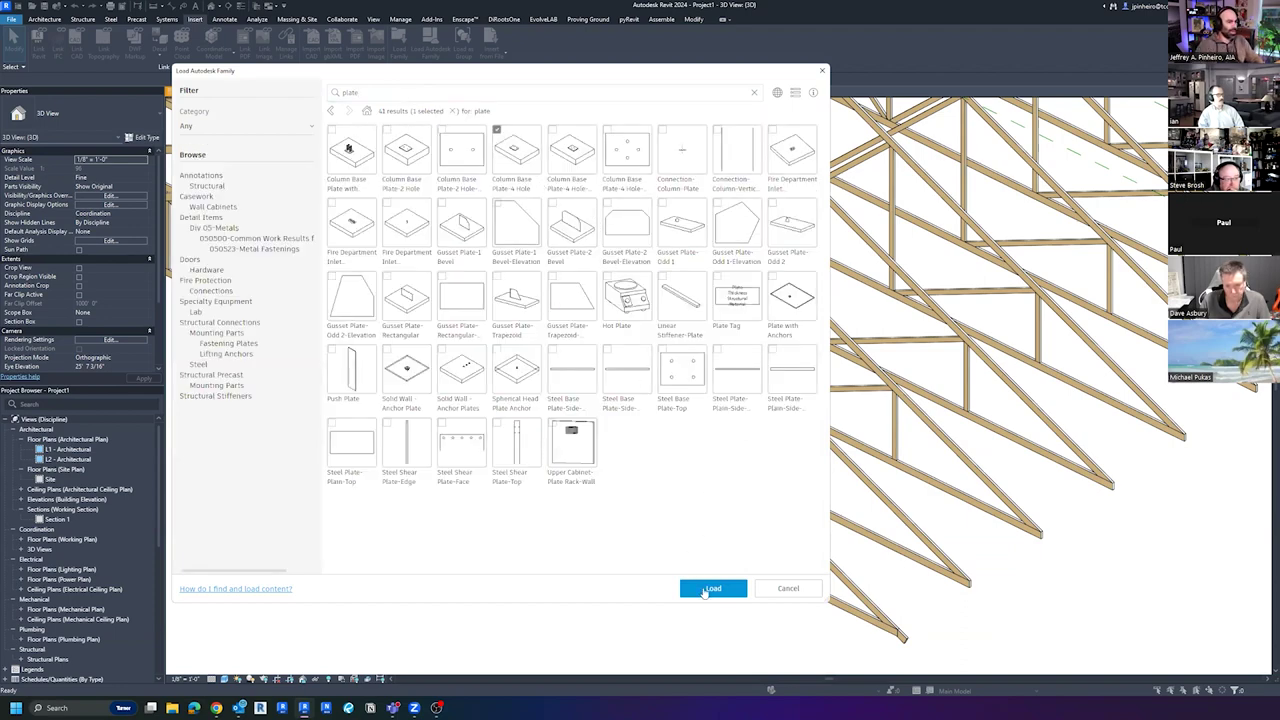
pyautogui.click(709, 589)
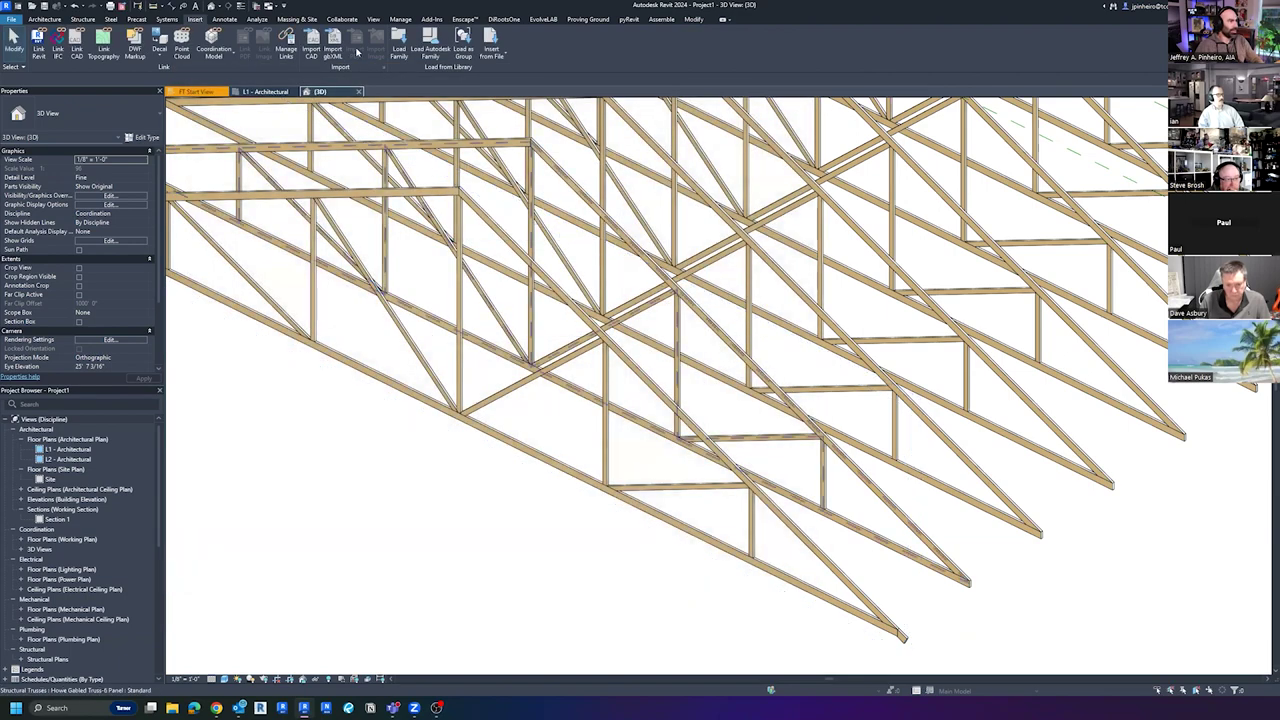
# Try placing a 1" Column Base Plate-4 Hole at a bottom chord joint outside the group, and delete it
pyautogui.click(78, 20)
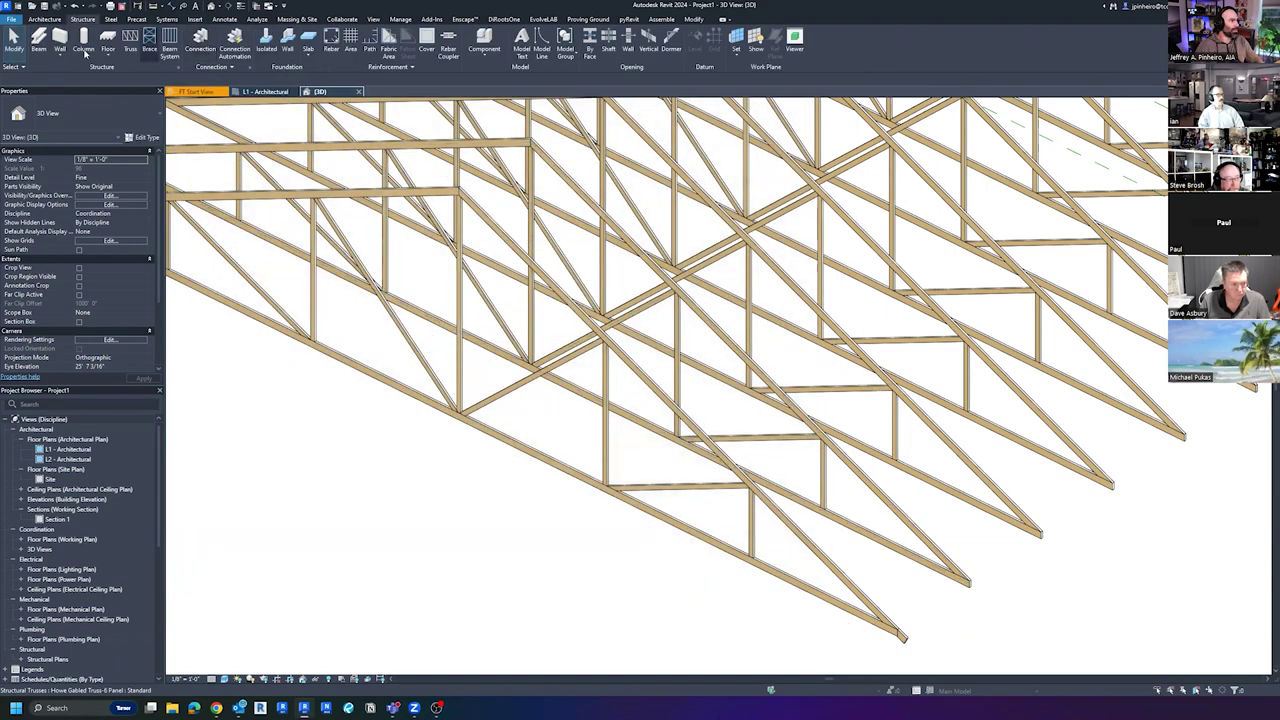
pyautogui.click(484, 40)
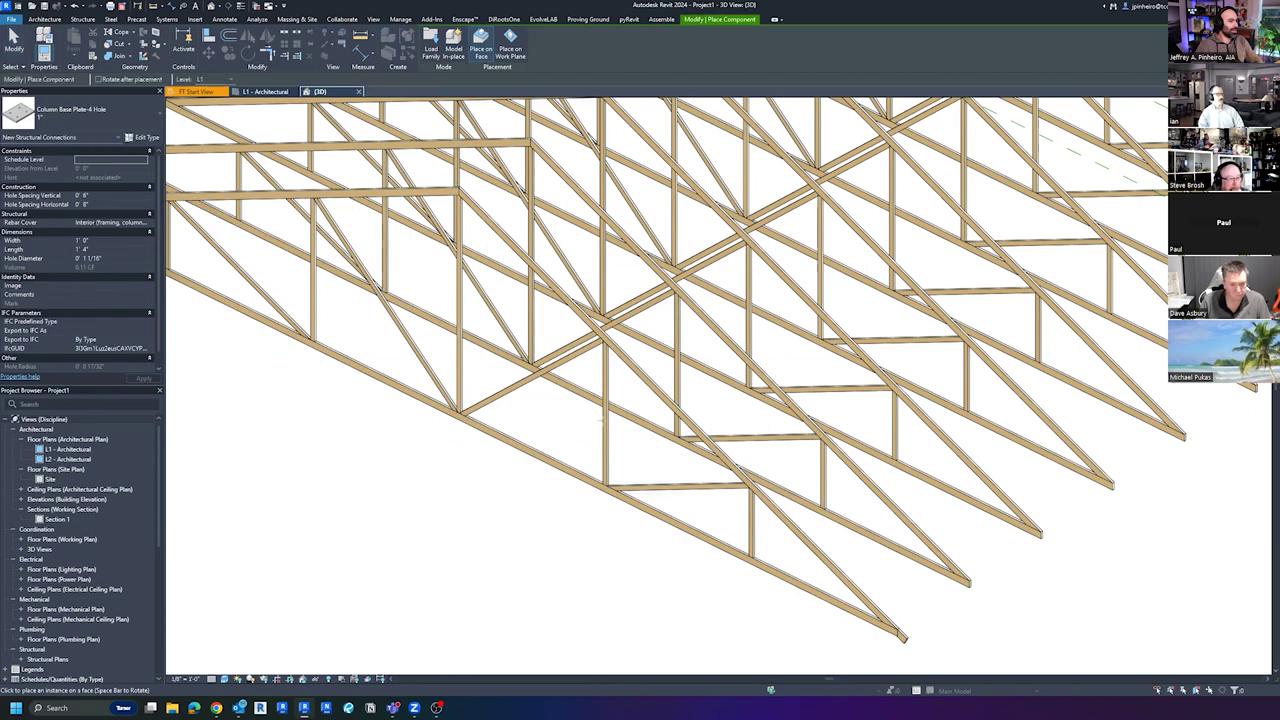
pyautogui.scroll(8, 626, 492)
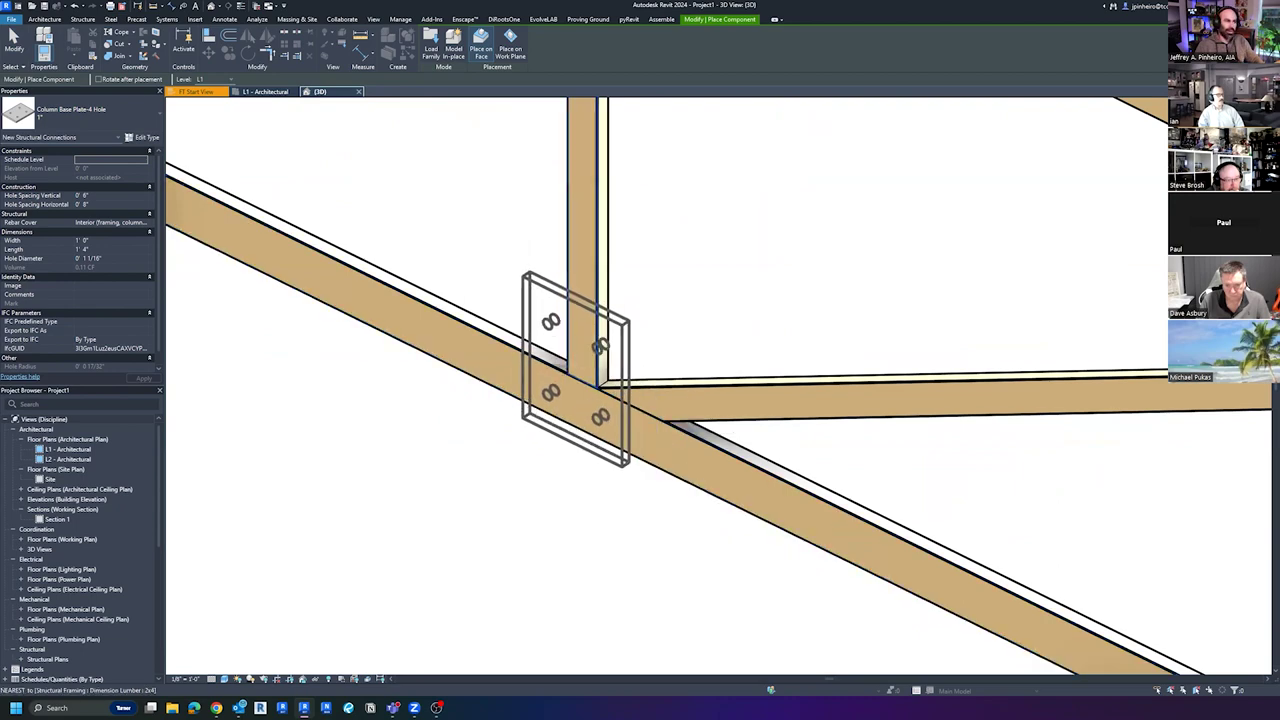
pyautogui.scroll(5, 593, 358)
pyautogui.click(593, 358)
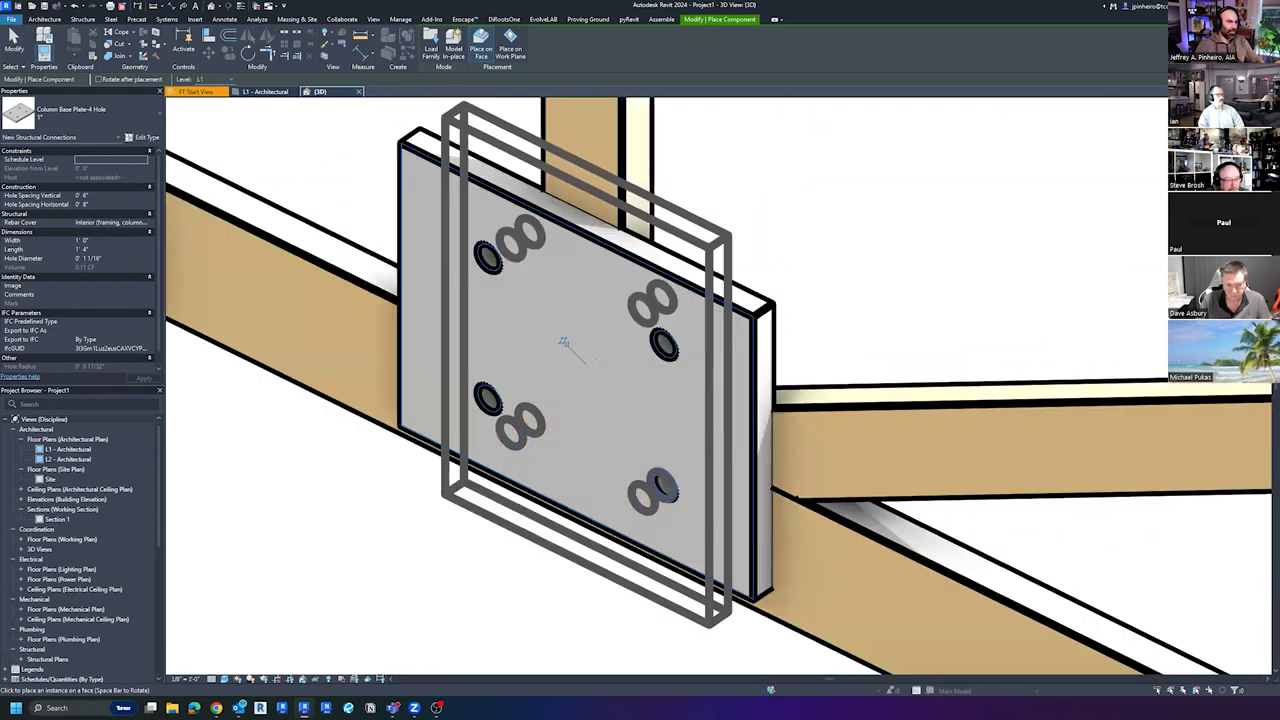
pyautogui.keyDown('shift'); pyautogui.moveTo(675, 403); pyautogui.dragTo(717, 393, button='middle'); pyautogui.keyUp('shift')
pyautogui.scroll(-1, 606, 370)
pyautogui.press('Delete')
pyautogui.scroll(-2, 717, 393)
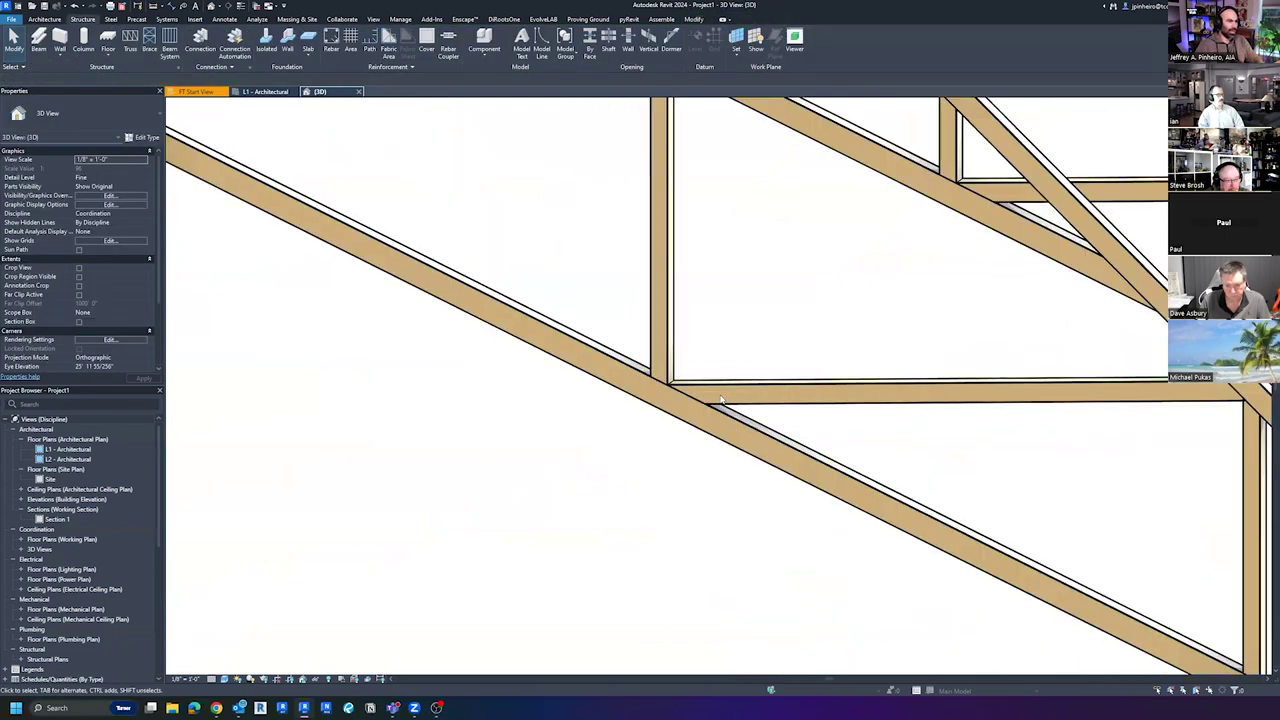
# Edit the front truss's array group and place a four-hole base plate where the first vertical web right of center meets the bottom chord
pyautogui.click(721, 380)
pyautogui.scroll(-2, 721, 380)
pyautogui.moveTo(731, 489); pyautogui.dragTo(732, 602, button='middle')
pyautogui.scroll(-1, 732, 602)
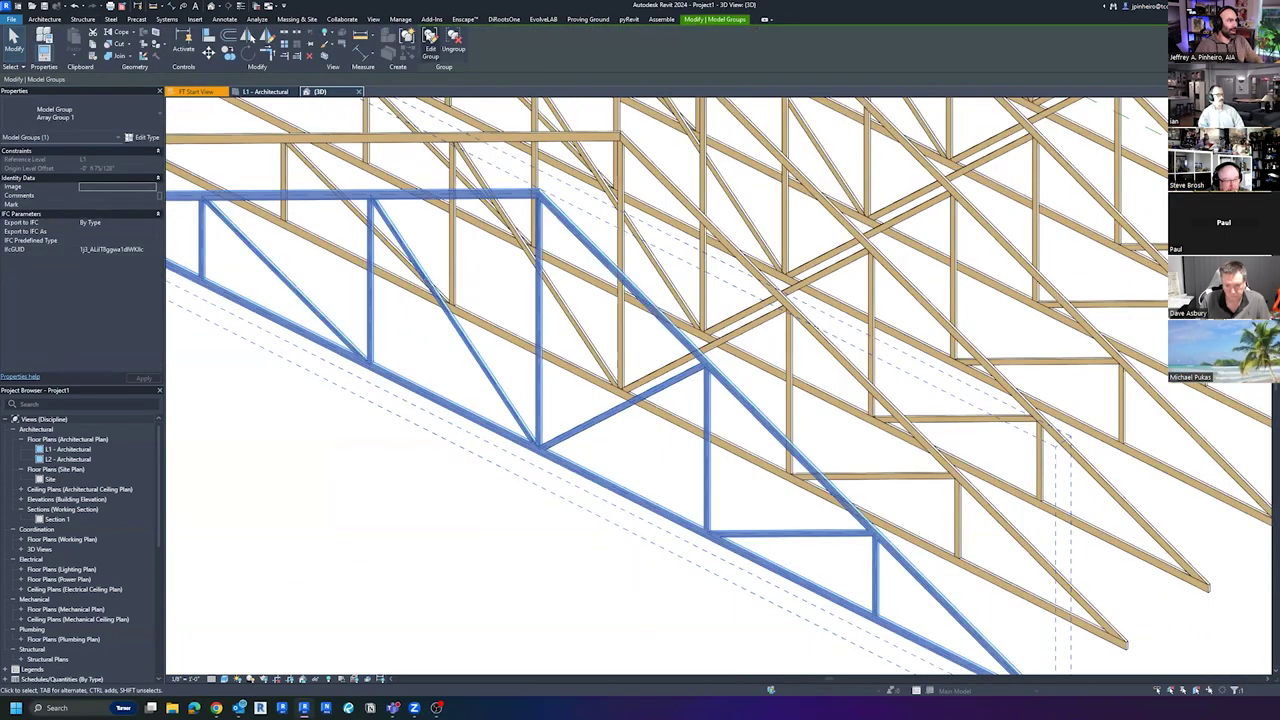
pyautogui.click(427, 38)
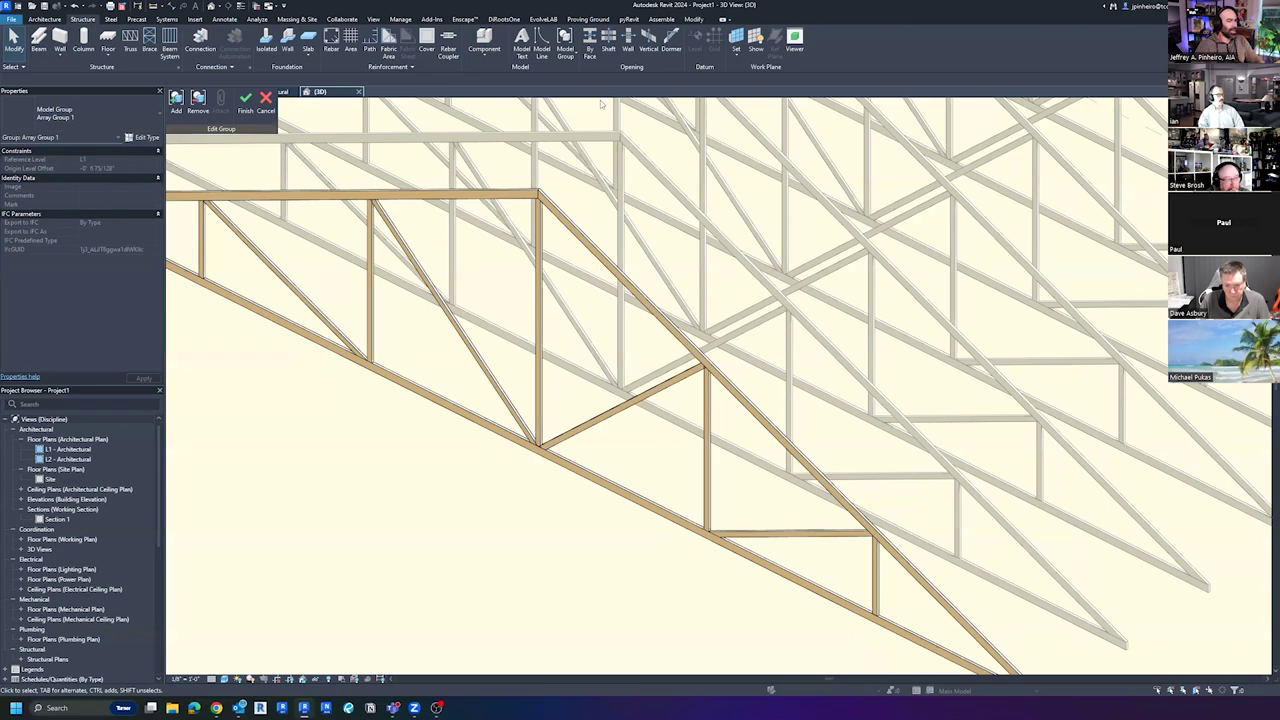
pyautogui.click(498, 37)
pyautogui.scroll(5, 688, 520)
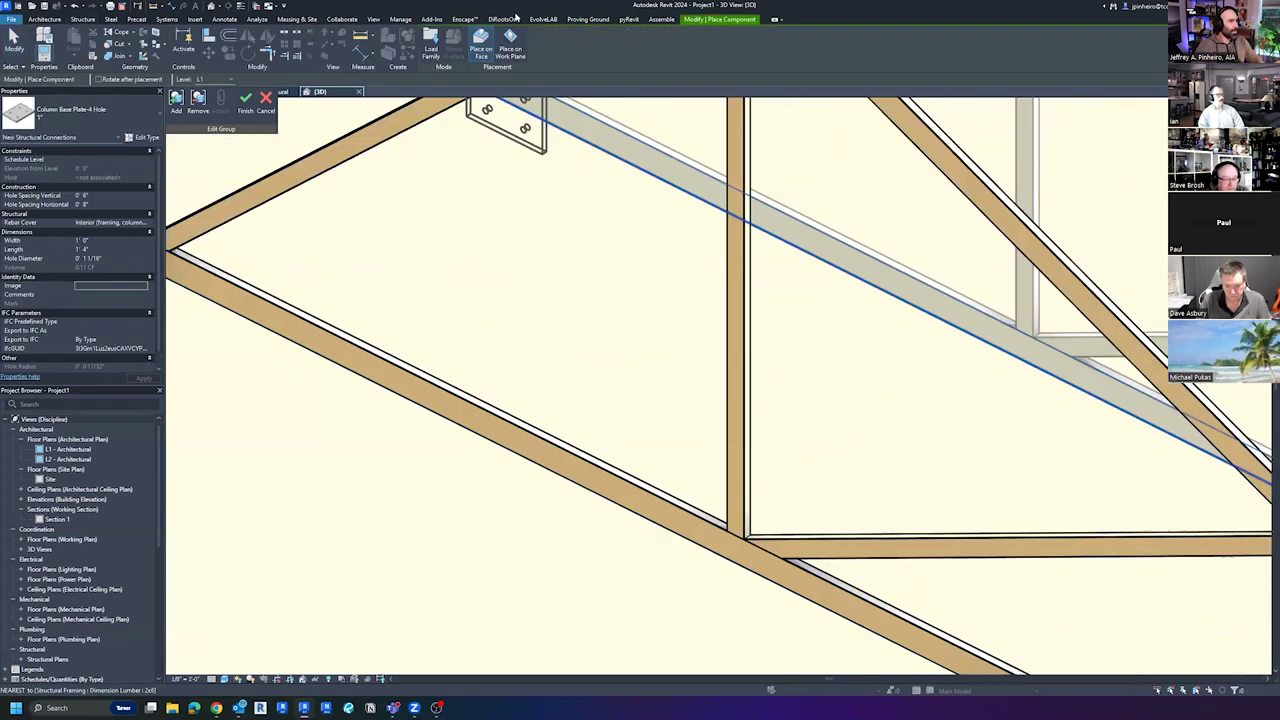
pyautogui.scroll(5, 760, 545)
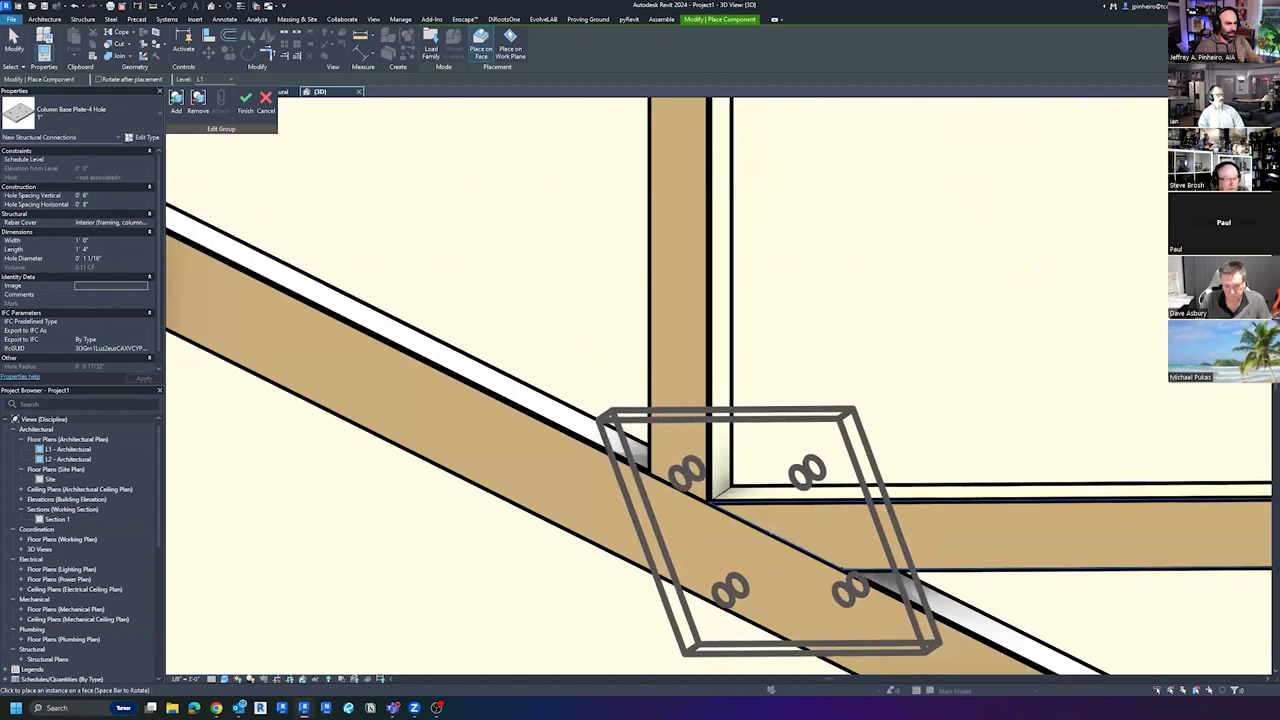
pyautogui.click(779, 494)
pyautogui.press('Escape')
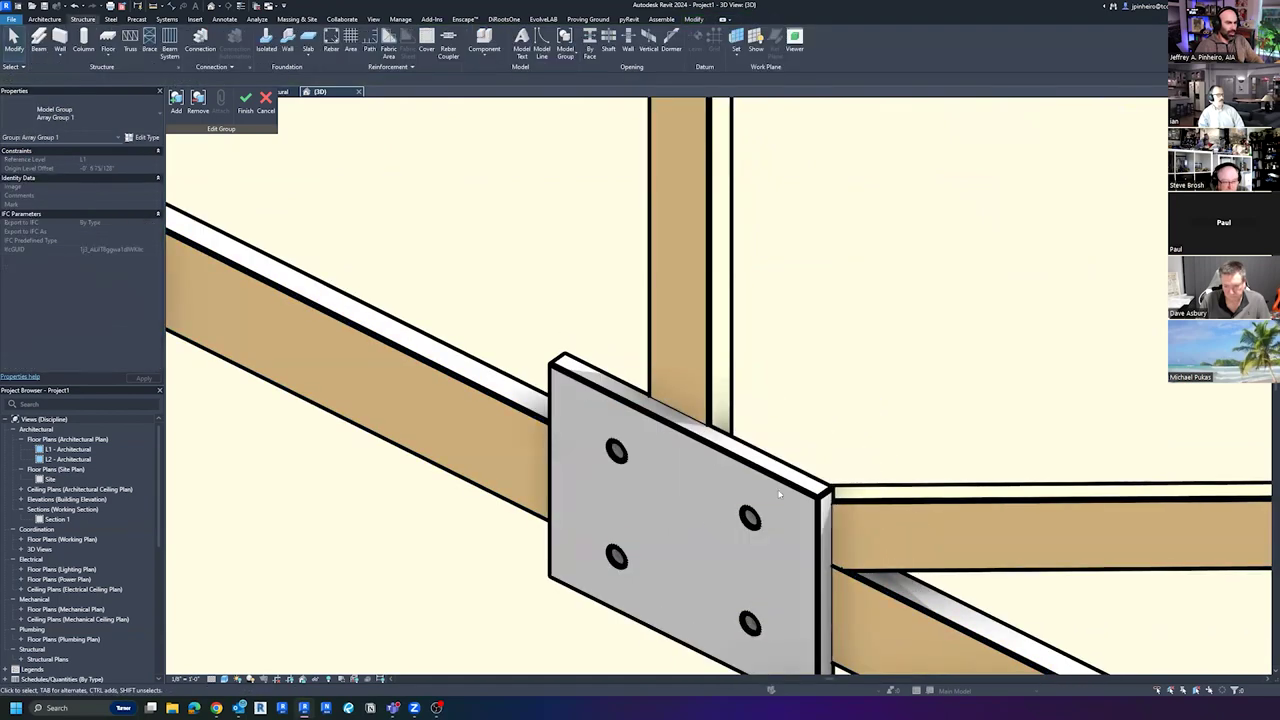
# Shift the placed plate over its joint and align its lower edge with the underside of the bottom chord
pyautogui.click(787, 482)
pyautogui.scroll(-2, 787, 482)
pyautogui.moveTo(788, 486); pyautogui.dragTo(810, 472)
pyautogui.moveTo(781, 628); pyautogui.dragTo(798, 556, button='middle')
pyautogui.click(798, 556)
pyautogui.press('a')
pyautogui.press('l')
pyautogui.click(850, 517)
pyautogui.click(826, 507)
pyautogui.press('Escape')
pyautogui.press('Escape')
# Place a second Column Base Plate-4 Hole at the center web joint on the bottom chord
pyautogui.scroll(-2, 820, 511)
pyautogui.keyDown('shift'); pyautogui.moveTo(808, 527); pyautogui.dragTo(765, 482, button='middle'); pyautogui.keyUp('shift')
pyautogui.scroll(2, 791, 460)
pyautogui.scroll(-2, 464, 397)
pyautogui.moveTo(464, 397); pyautogui.dragTo(776, 425, button='middle')
pyautogui.moveTo(638, 435); pyautogui.dragTo(1076, 492, button='middle')
pyautogui.scroll(-1, 922, 460)
pyautogui.press('c')
pyautogui.press('s')
pyautogui.scroll(3, 805, 430)
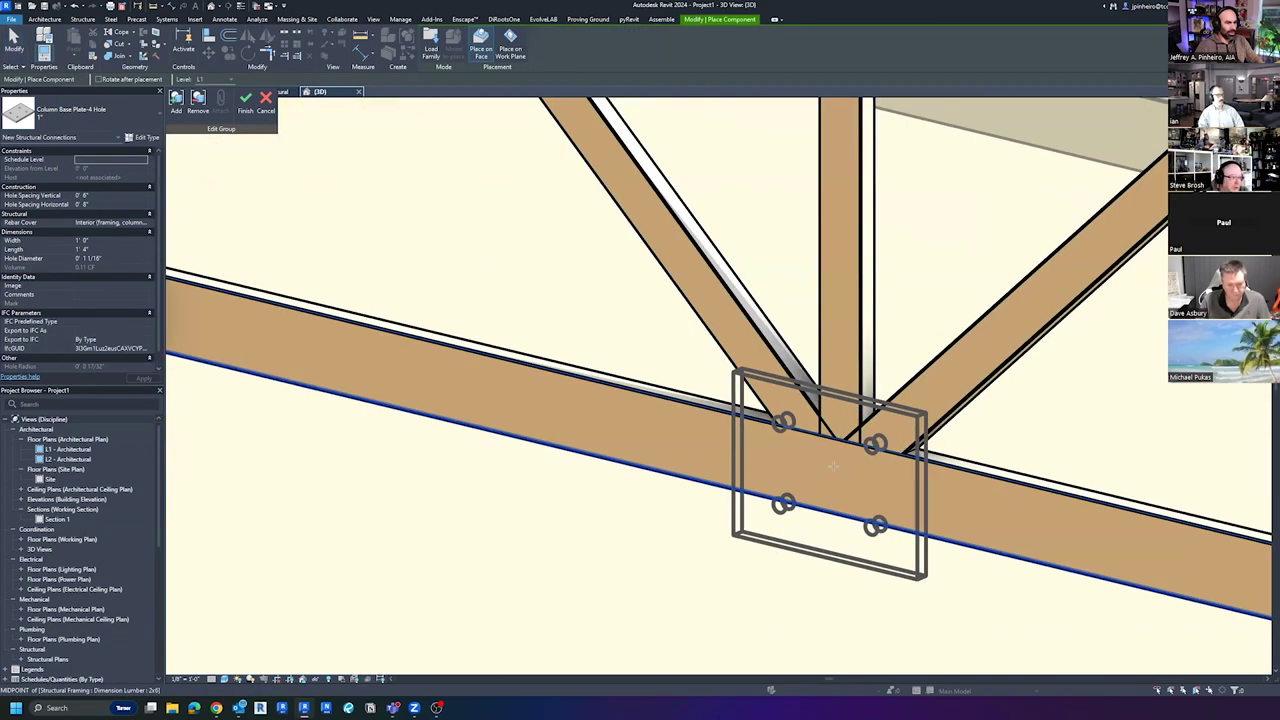
pyautogui.click(833, 465)
# Align the center plate's lower edge with the underside of the bottom chord
pyautogui.press('a')
pyautogui.press('l')
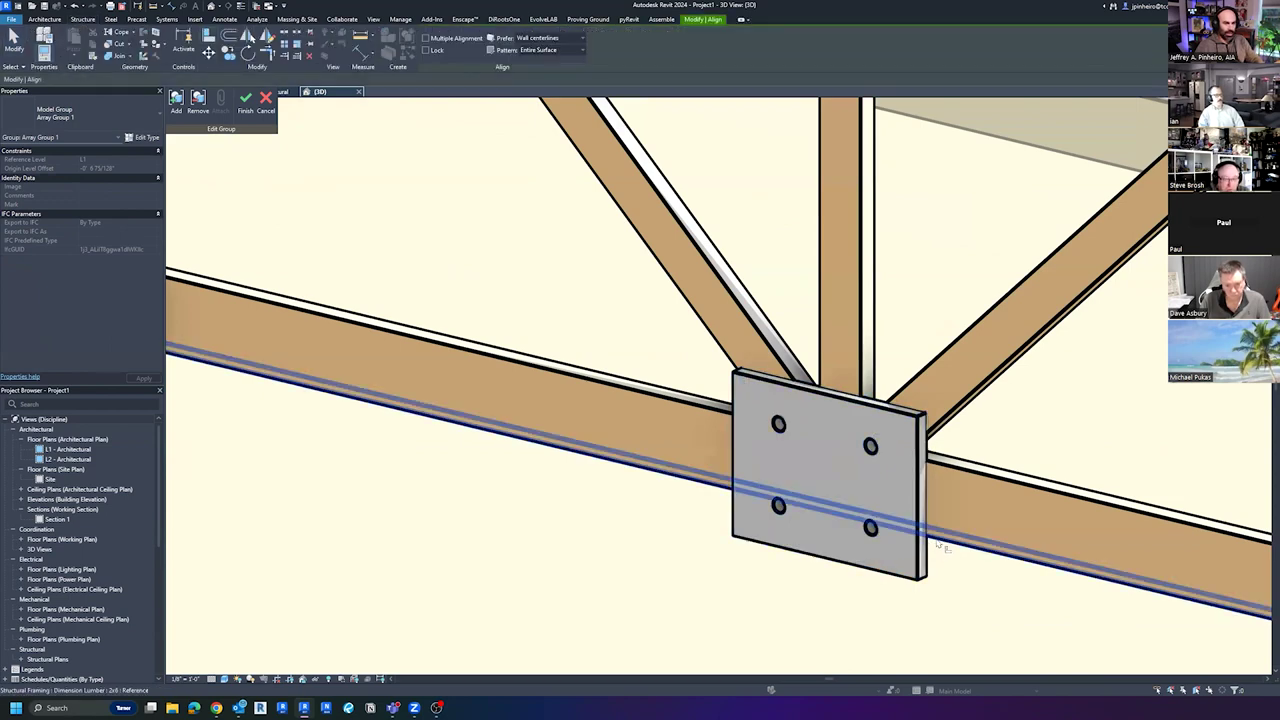
pyautogui.click(938, 545)
pyautogui.click(887, 582)
pyautogui.scroll(-5, 891, 559)
pyautogui.press('Escape')
pyautogui.press('Escape')
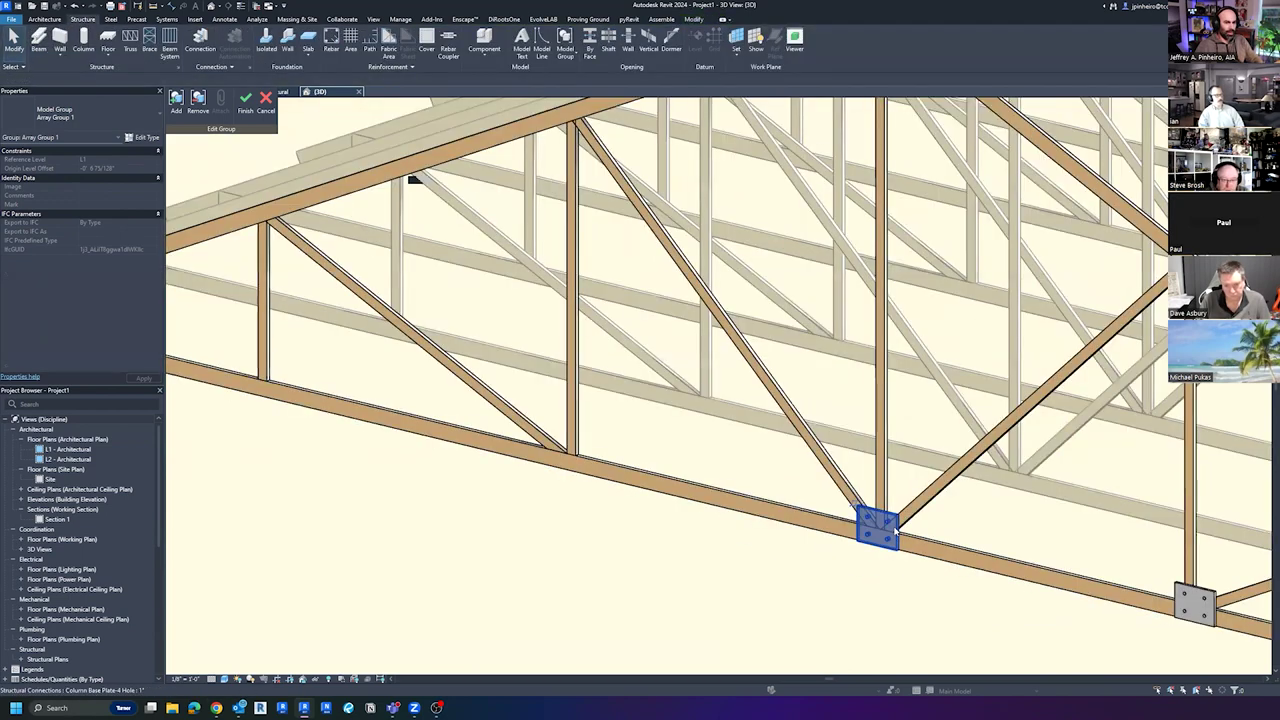
# Copy the center plate in front view to the bottom chord joint of the first vertical web left of center
pyautogui.click(895, 529)
pyautogui.click(1224, 150)
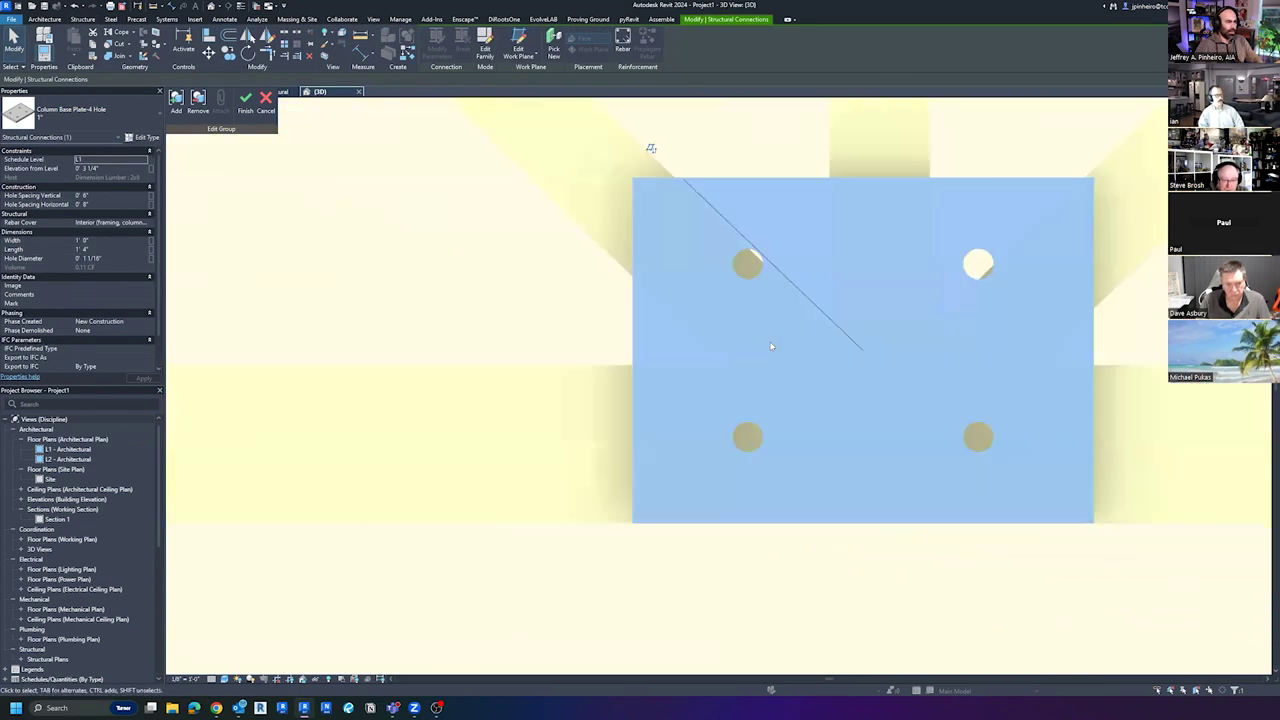
pyautogui.scroll(-1, 770, 346)
pyautogui.press('c')
pyautogui.press('o')
pyautogui.click(757, 494)
pyautogui.scroll(-3, 756, 494)
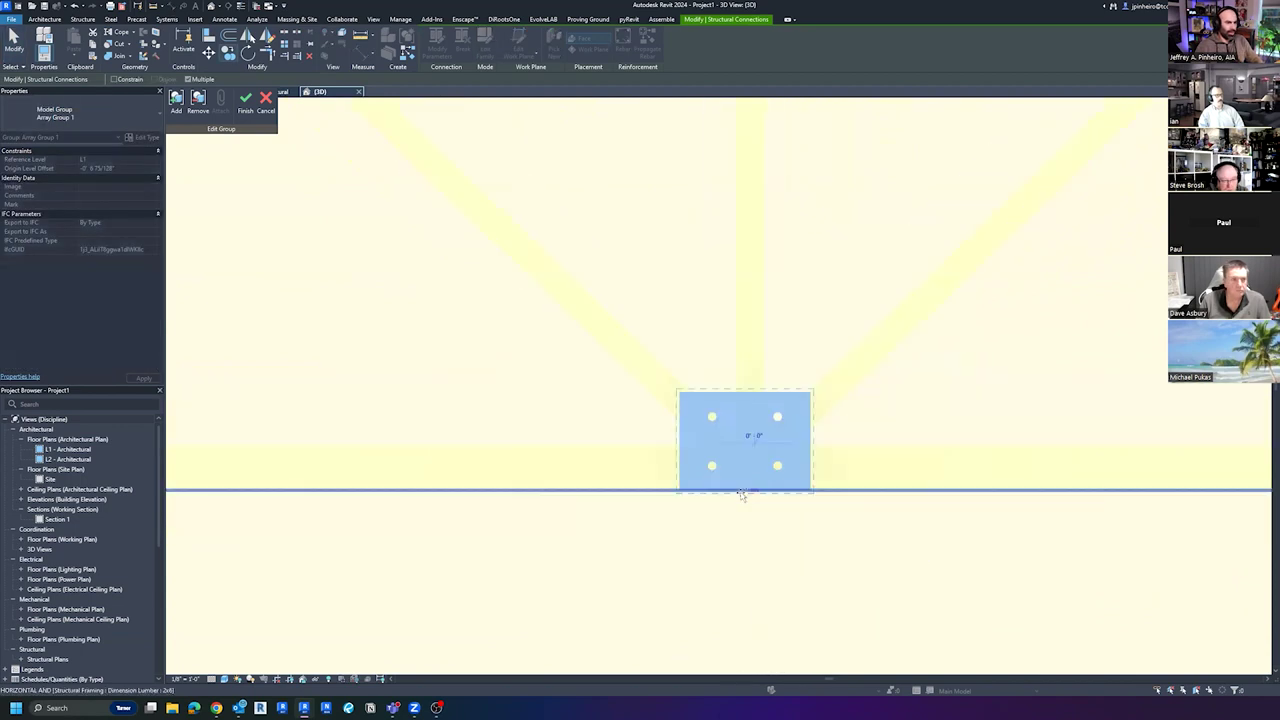
pyautogui.scroll(-2, 741, 494)
pyautogui.moveTo(584, 468); pyautogui.dragTo(1028, 497, button='middle')
pyautogui.moveTo(640, 495); pyautogui.dragTo(877, 518, button='middle')
pyautogui.click(750, 544)
# Try copying a further plate to the outermost left vertical web's joint, and delete that copy
pyautogui.scroll(-4, 749, 544)
pyautogui.scroll(3, 640, 570)
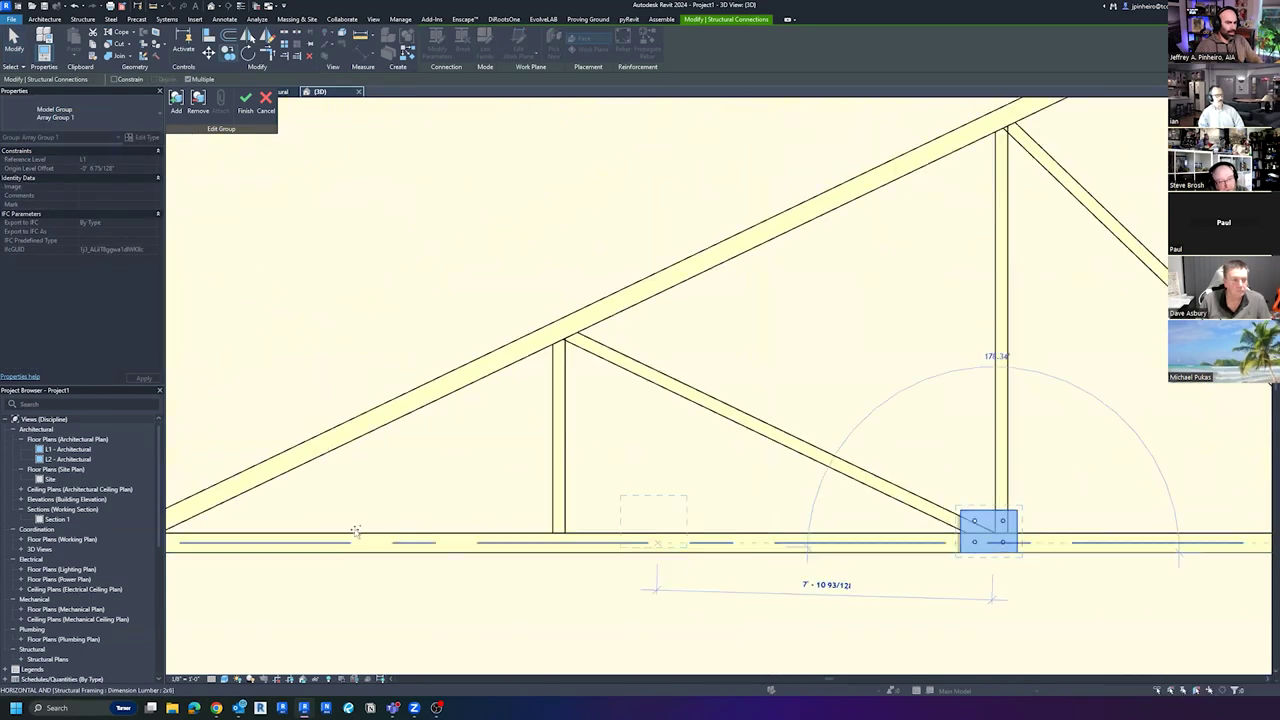
pyautogui.click(558, 557)
pyautogui.scroll(-3, 560, 548)
pyautogui.click(568, 535)
pyautogui.scroll(-2, 568, 535)
pyautogui.press('Delete')
# Shorten the left 2x6 top chord's overhanging tail back to the end of the bottom chord
pyautogui.keyDown('shift'); pyautogui.moveTo(716, 543); pyautogui.dragTo(668, 560, button='middle'); pyautogui.keyUp('shift')
pyautogui.scroll(4, 646, 475)
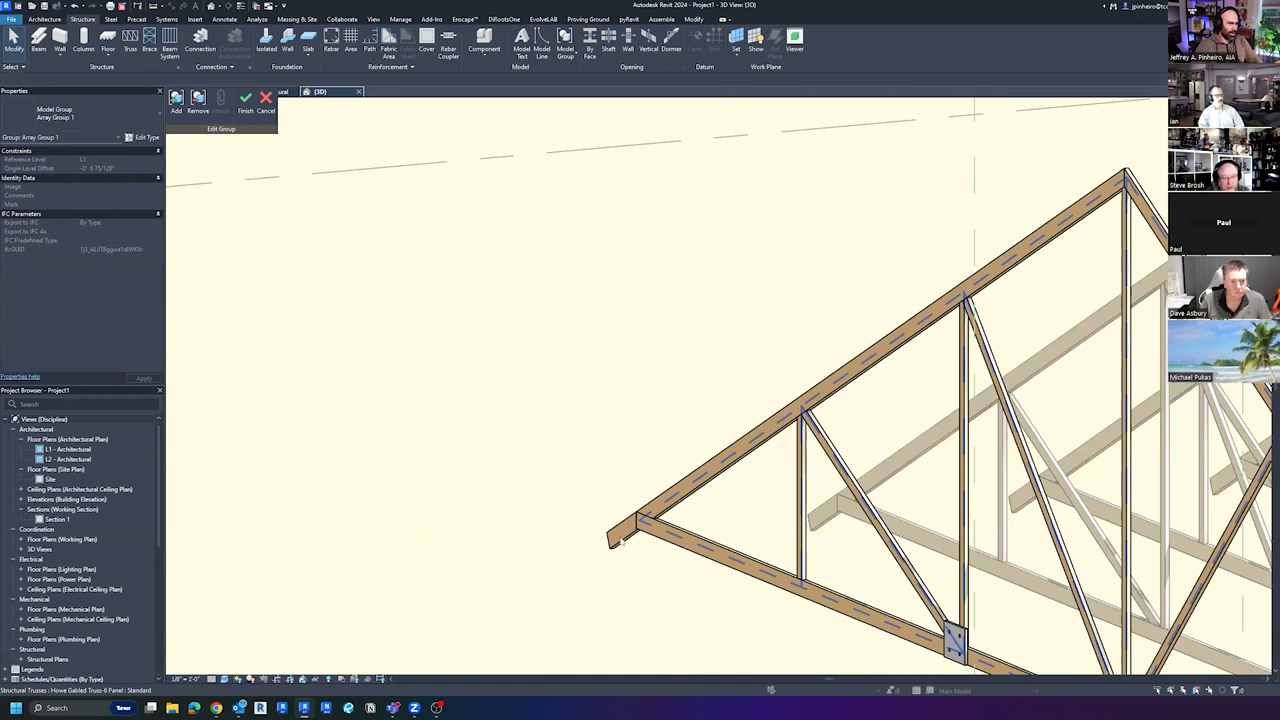
pyautogui.click(618, 545)
pyautogui.scroll(5, 620, 548)
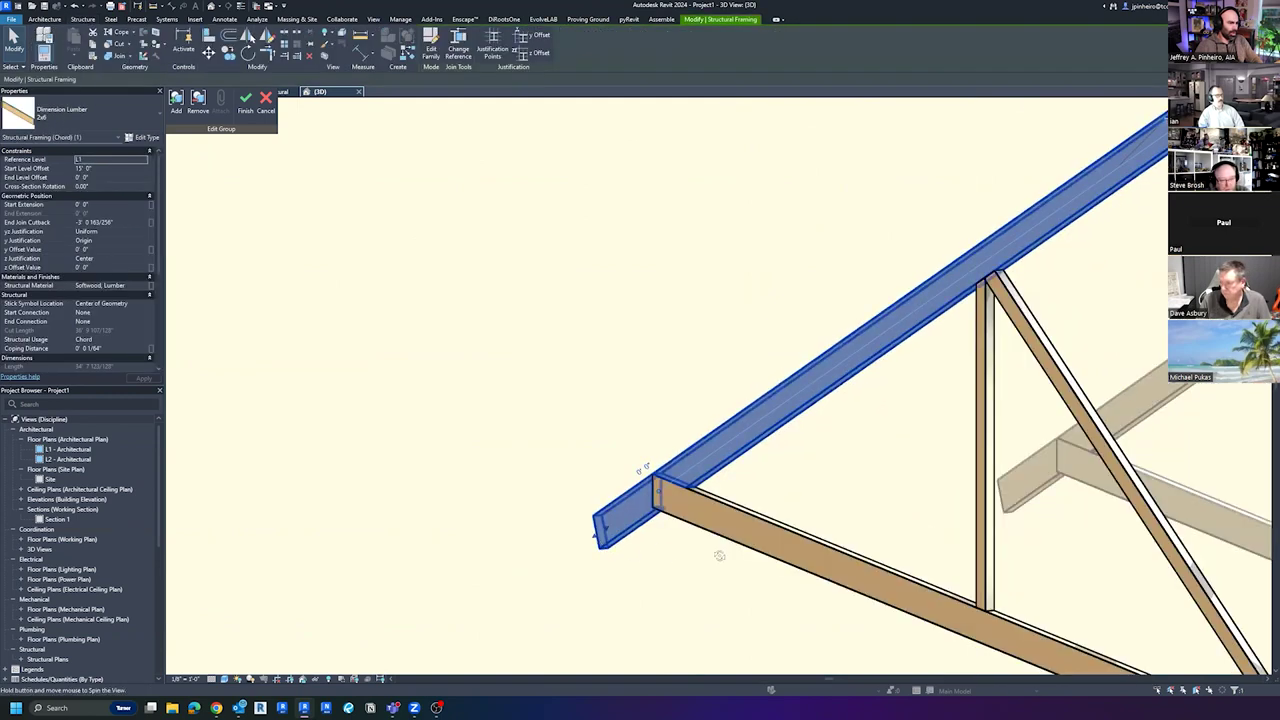
pyautogui.scroll(-2, 578, 547)
pyautogui.moveTo(380, 587); pyautogui.dragTo(757, 497, button='middle')
pyautogui.scroll(2, 568, 524)
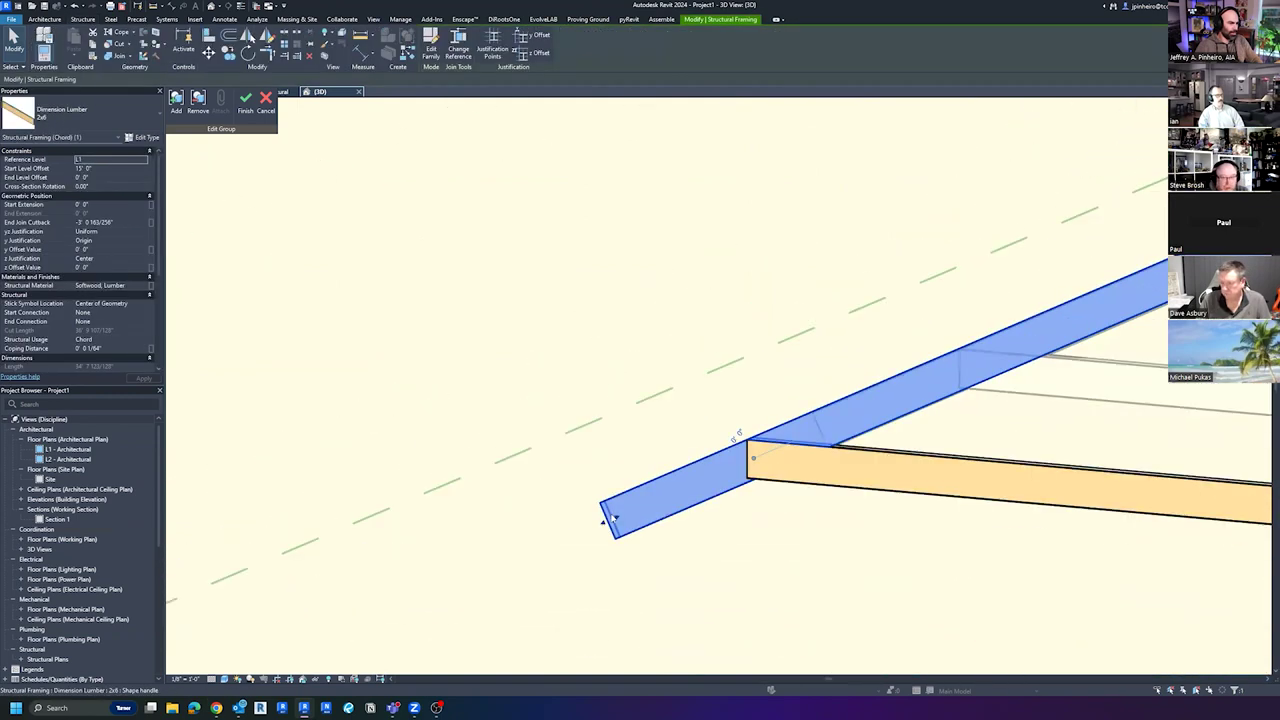
pyautogui.moveTo(607, 520); pyautogui.dragTo(776, 467)
pyautogui.scroll(-5, 760, 480)
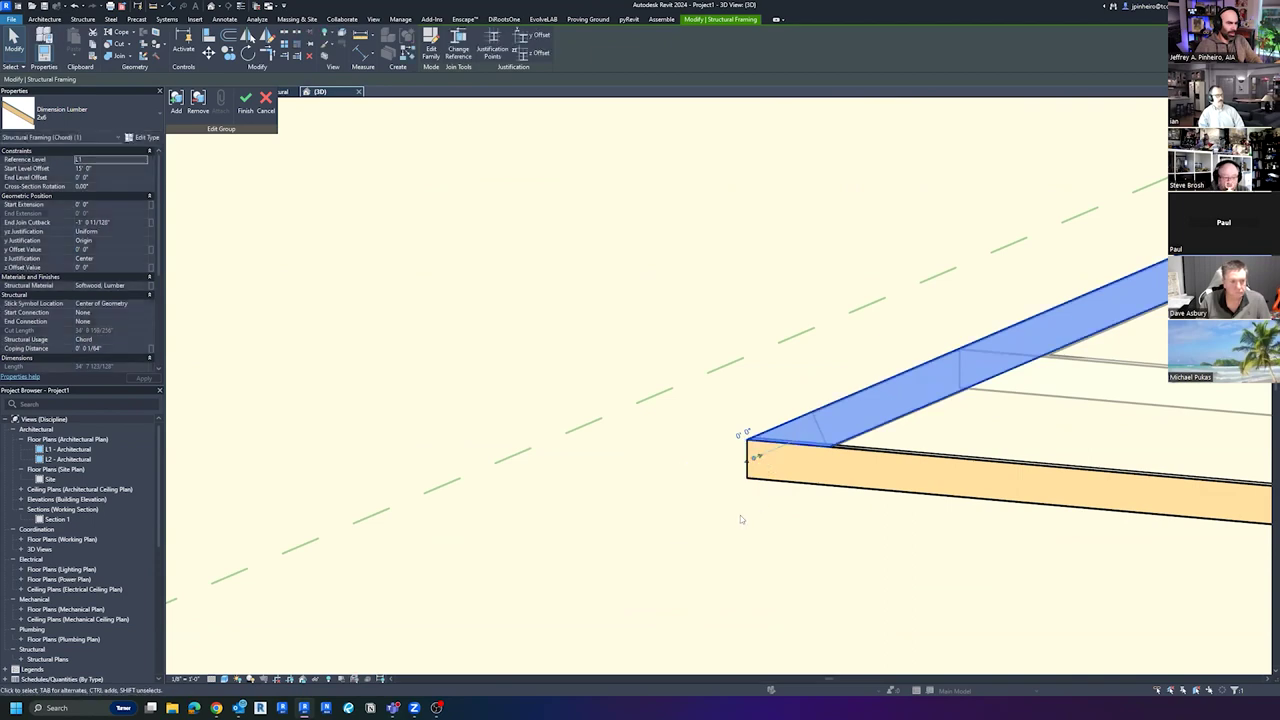
# Shorten the right 2x6 top chord's overhanging tail back to the end of the bottom chord
pyautogui.moveTo(353, 402); pyautogui.dragTo(191, 326, button='middle')
pyautogui.scroll(3, 993, 455)
pyautogui.click(930, 388)
pyautogui.scroll(3, 932, 389)
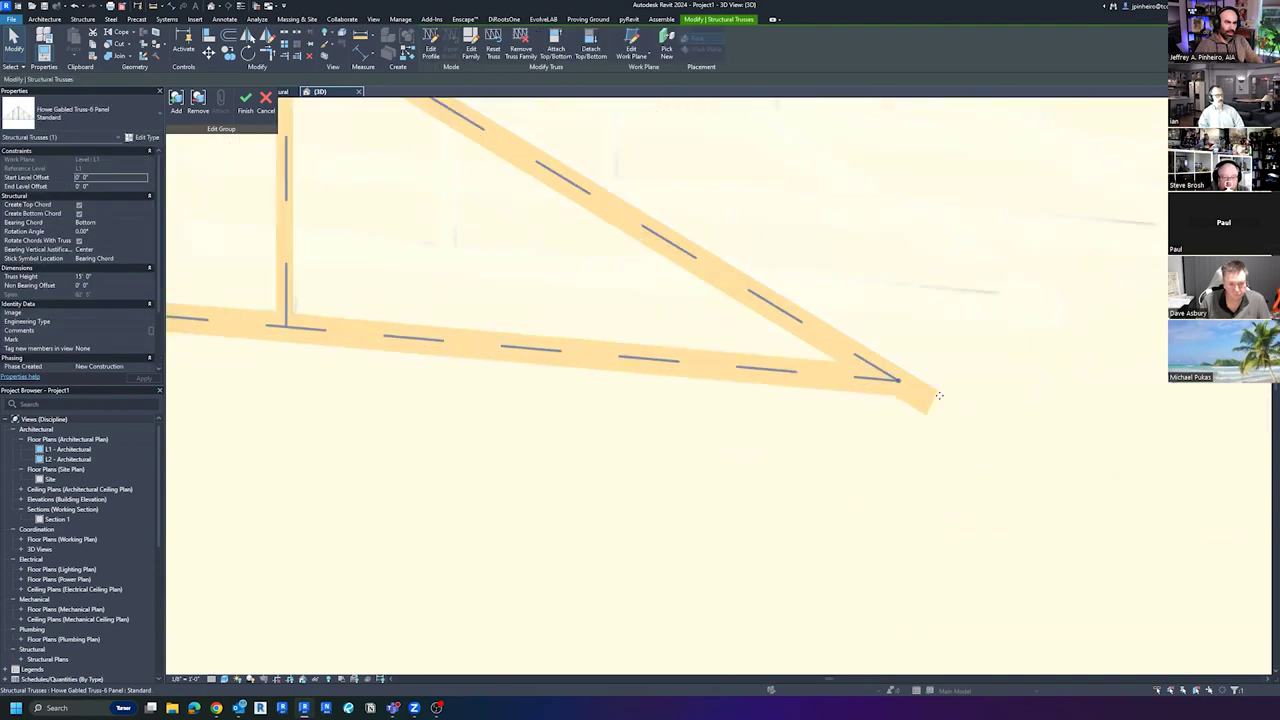
pyautogui.click(882, 368)
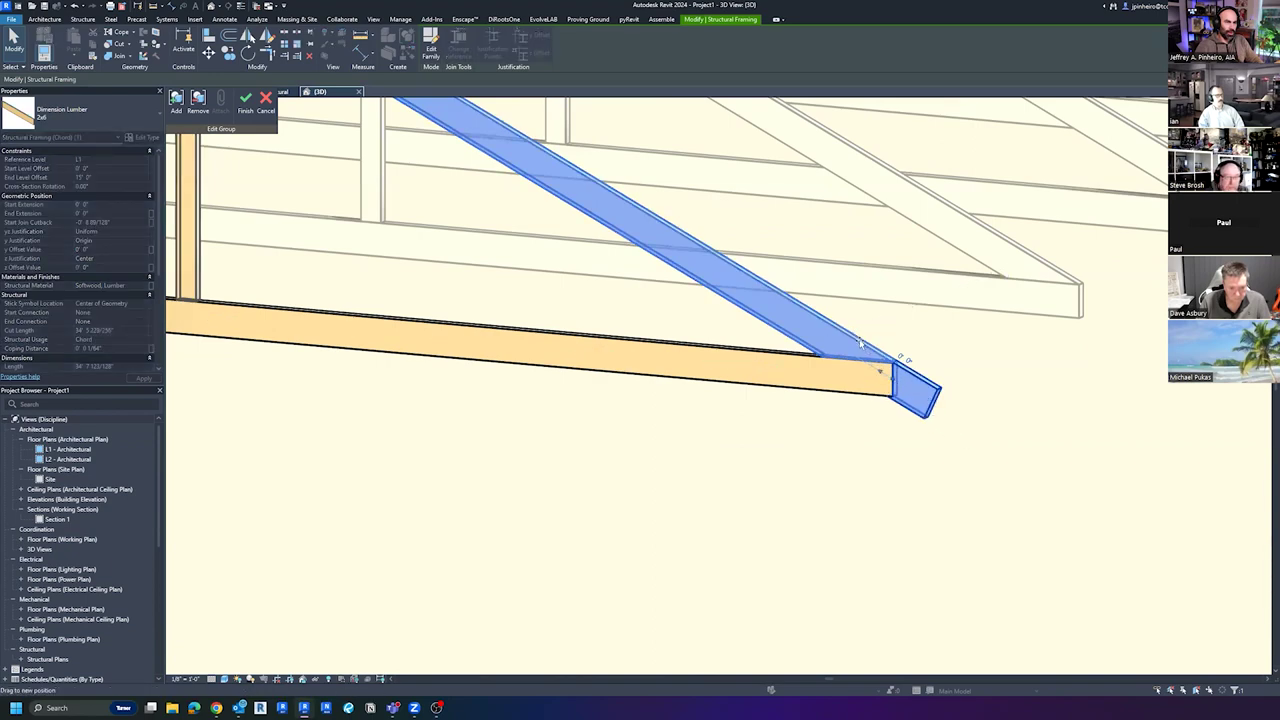
pyautogui.click(857, 404)
pyautogui.scroll(-3, 857, 404)
pyautogui.scroll(-3, 827, 470)
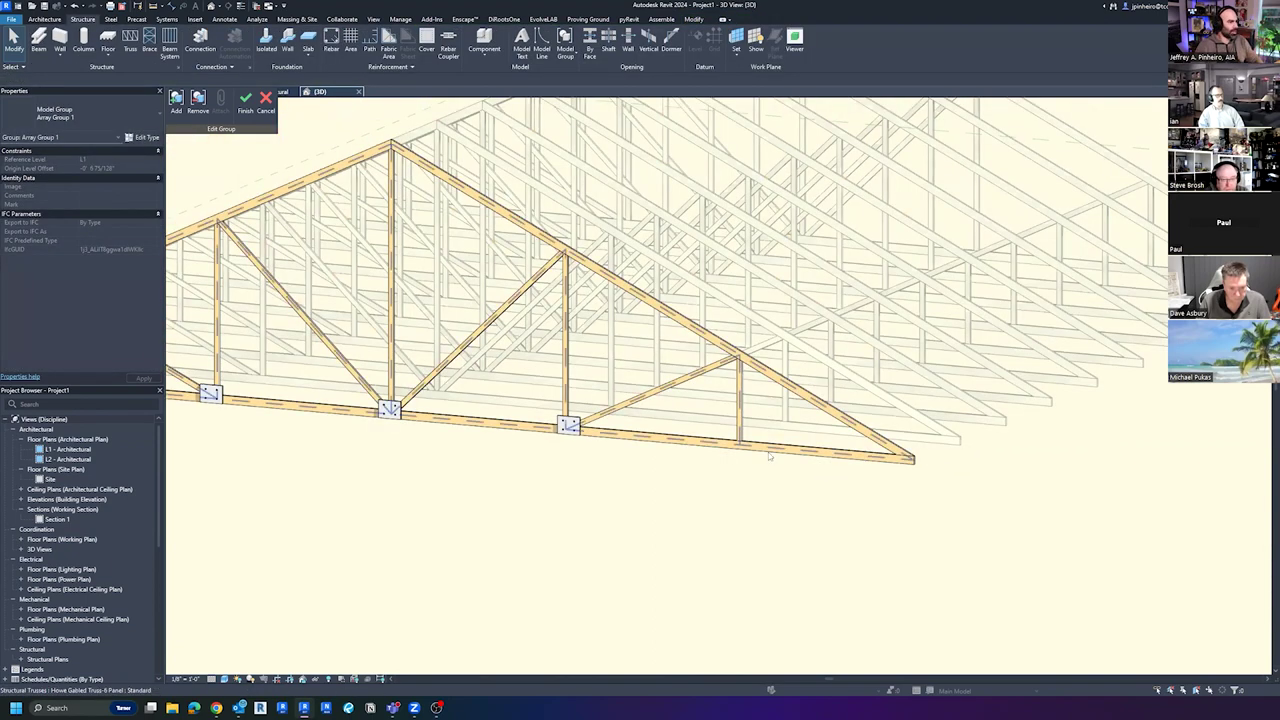
# Finish editing the truss group so the trimmed chord ends and connection plates apply to all arrayed trusses
pyautogui.scroll(-2, 754, 471)
pyautogui.scroll(5, 503, 449)
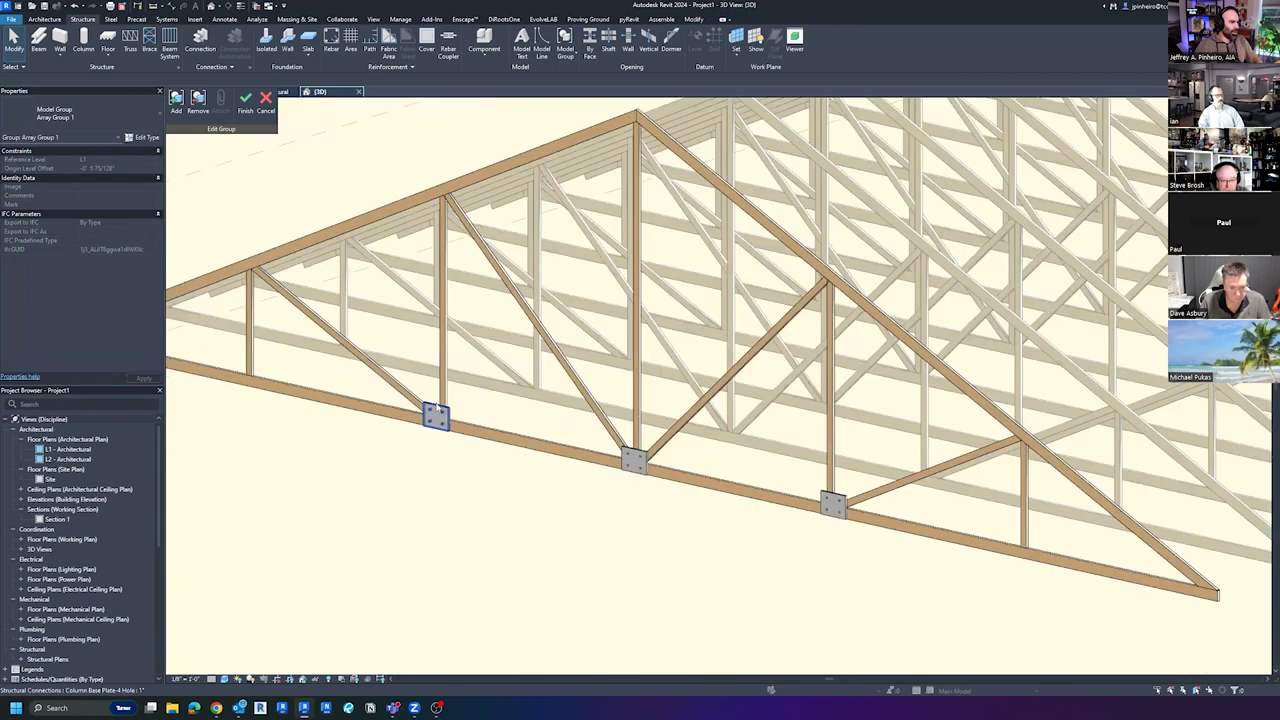
pyautogui.click(446, 414)
pyautogui.keyDown('shift'); pyautogui.moveTo(628, 488); pyautogui.dragTo(568, 486, button='middle'); pyautogui.keyUp('shift')
pyautogui.click(568, 486)
pyautogui.scroll(-3, 566, 482)
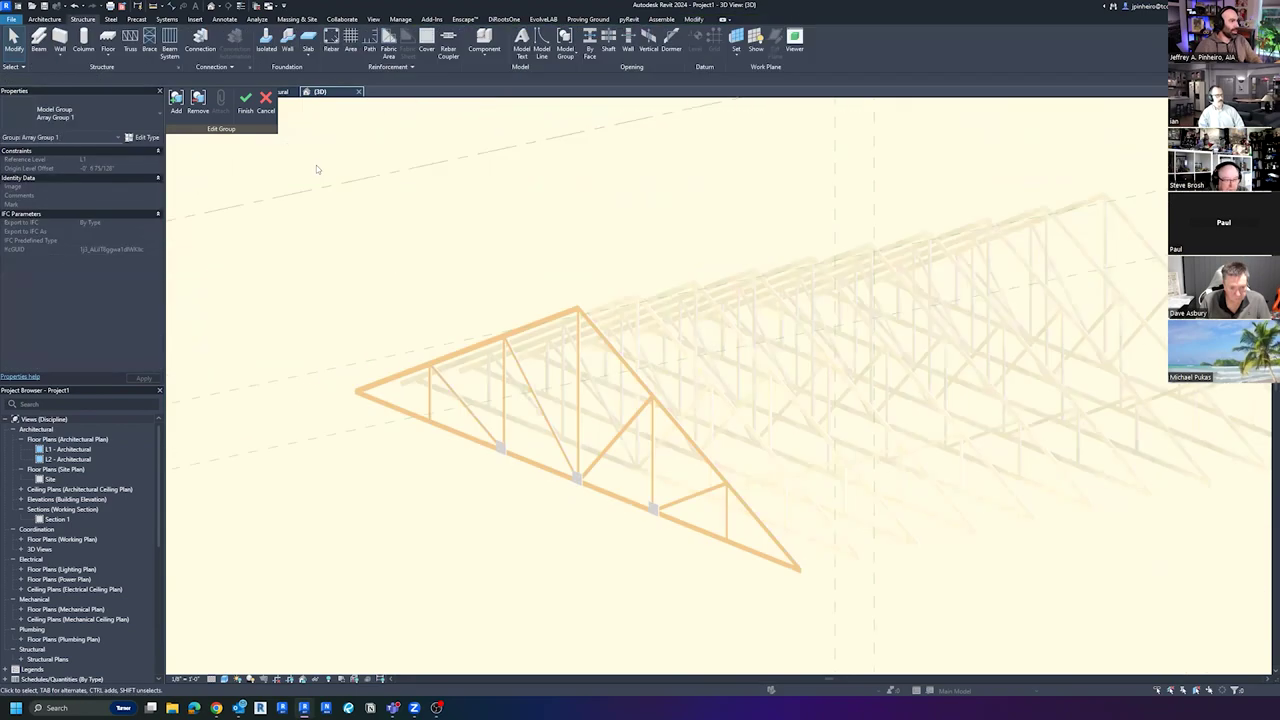
pyautogui.click(691, 593)
# Examine the connection plates and trimmed chord ends across the arrayed trusses from several angles
pyautogui.keyDown('shift'); pyautogui.moveTo(908, 597); pyautogui.dragTo(1000, 503, button='middle'); pyautogui.keyUp('shift')
pyautogui.scroll(5, 880, 480)
pyautogui.scroll(2, 880, 480)
pyautogui.click(884, 503)
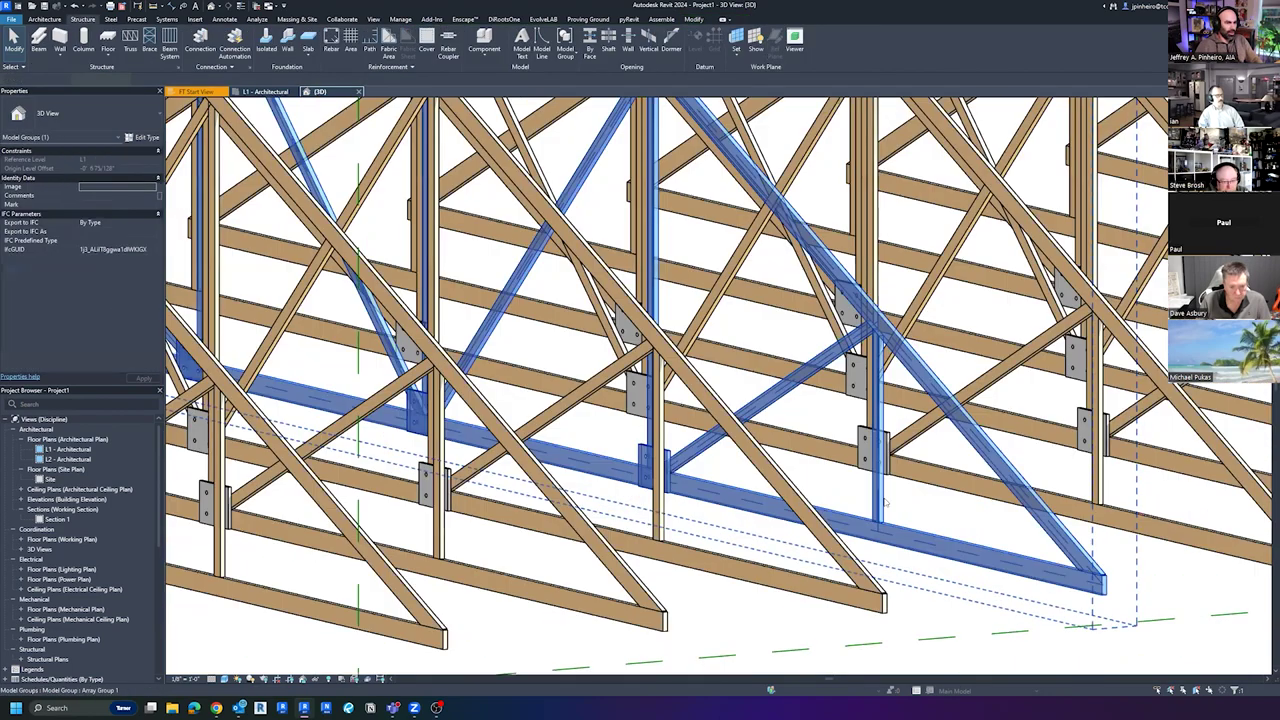
pyautogui.scroll(-6, 922, 527)
pyautogui.keyDown('shift'); pyautogui.moveTo(922, 527); pyautogui.dragTo(702, 602, button='middle'); pyautogui.keyUp('shift')
pyautogui.click(679, 584)
pyautogui.scroll(2, 679, 584)
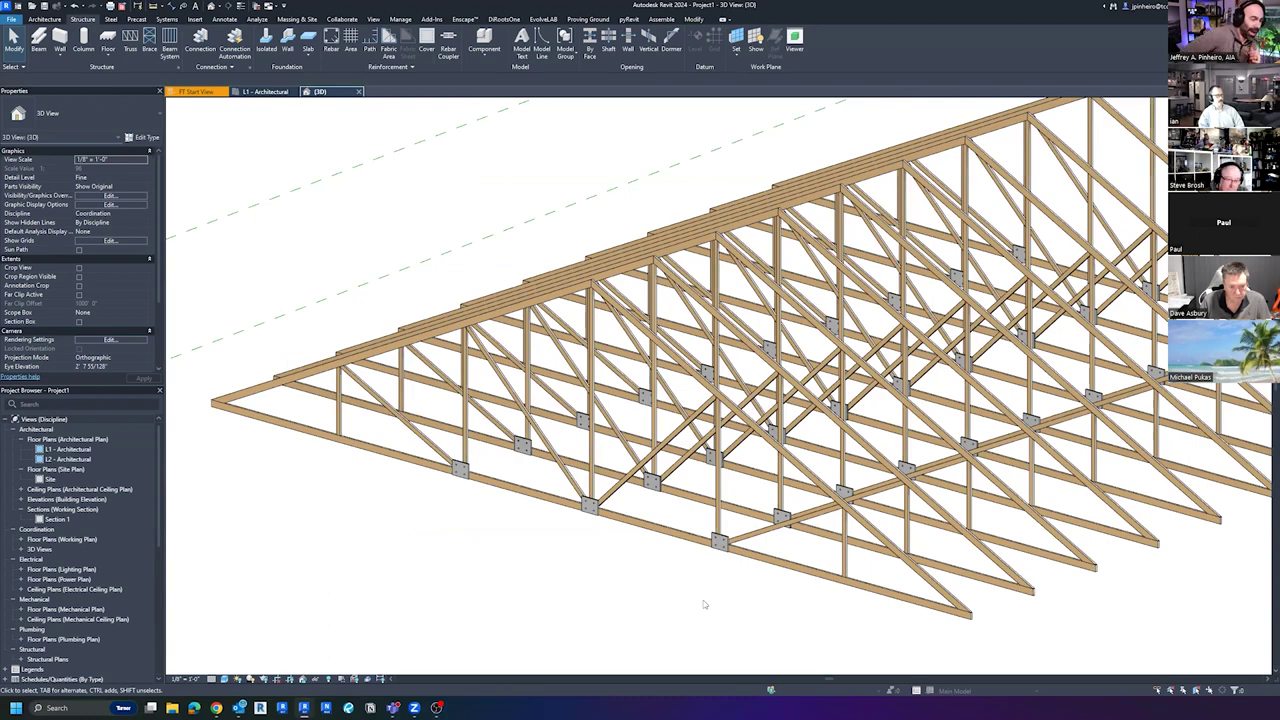
pyautogui.scroll(-3, 704, 604)
pyautogui.click(732, 565)
pyautogui.keyDown('shift'); pyautogui.moveTo(732, 565); pyautogui.dragTo(697, 566, button='middle'); pyautogui.keyUp('shift')
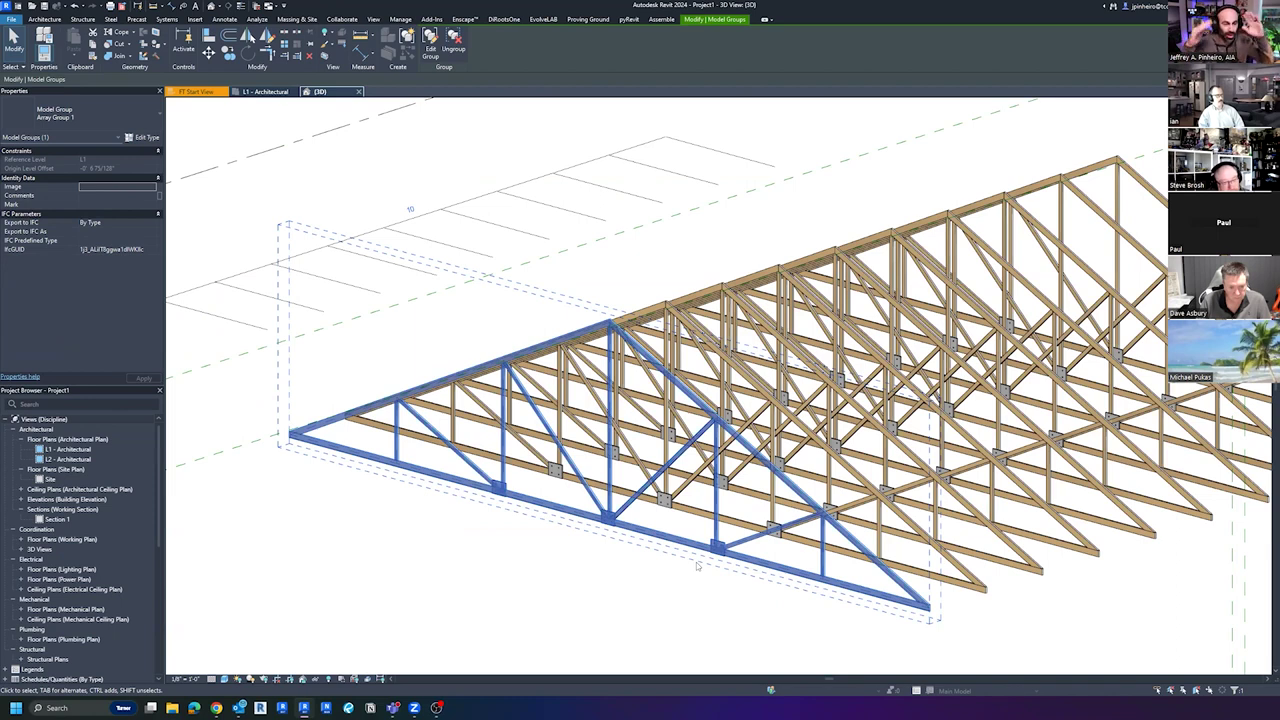
pyautogui.click(571, 607)
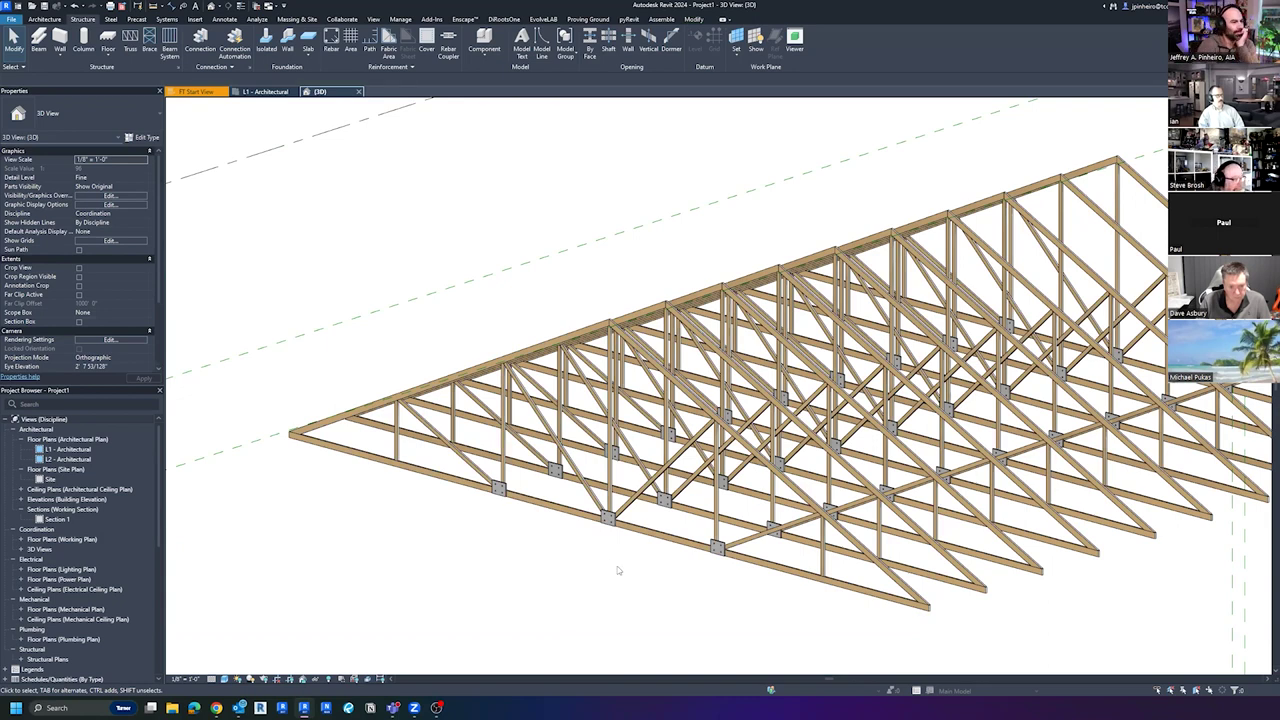
pyautogui.moveTo(617, 566); pyautogui.dragTo(591, 582, button='middle')
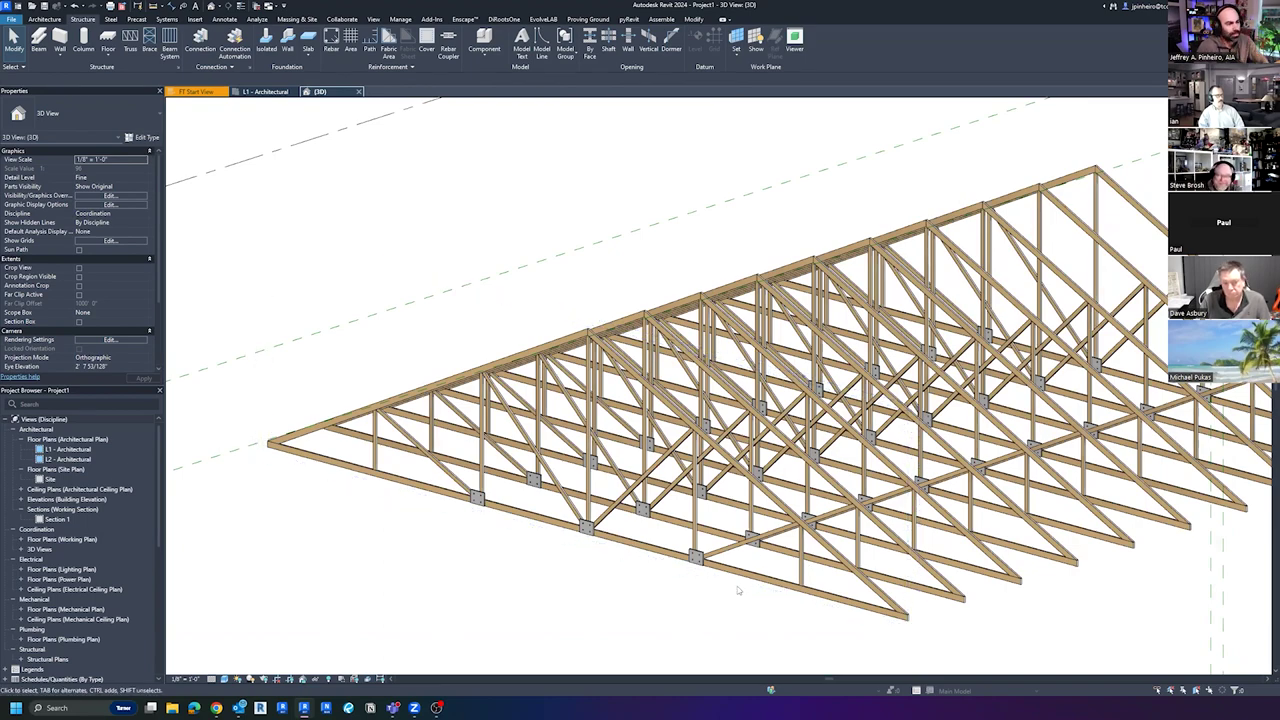
# Open the front truss group for editing and set the truss height to 10'
pyautogui.click(716, 603)
pyautogui.scroll(5, 770, 600)
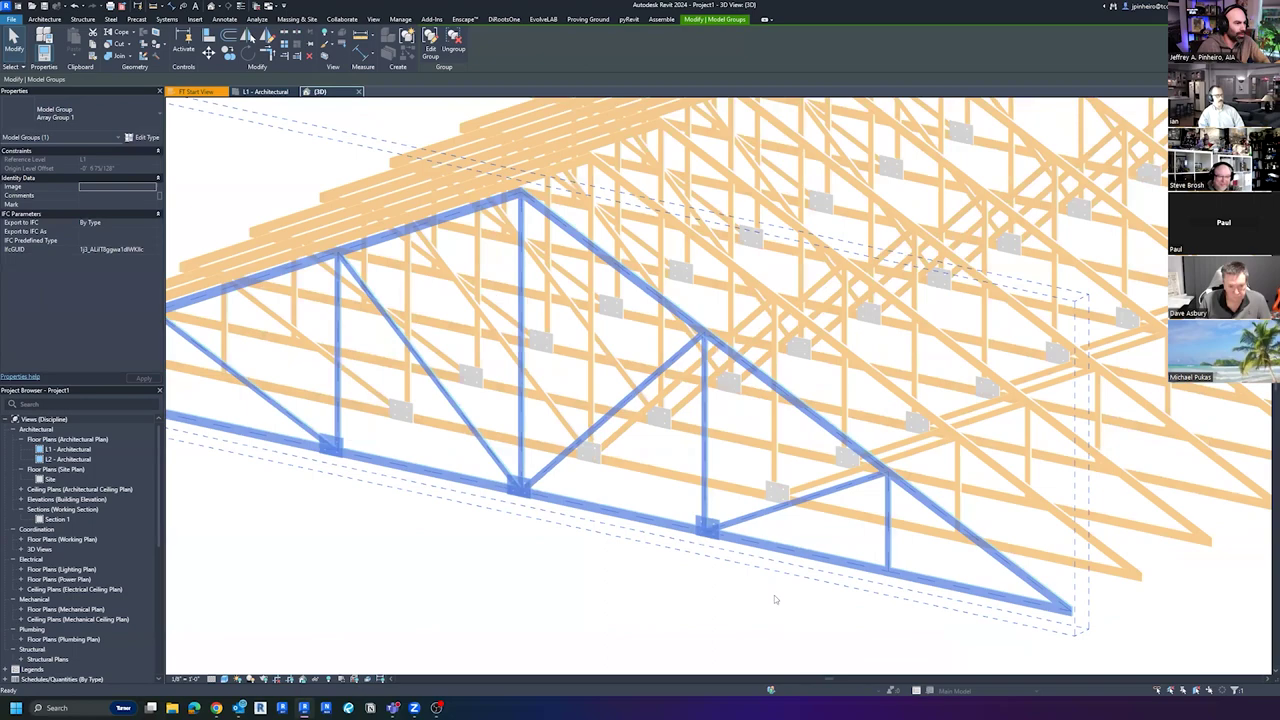
pyautogui.scroll(-3, 776, 600)
pyautogui.keyDown('shift'); pyautogui.moveTo(800, 608); pyautogui.dragTo(743, 583, button='middle'); pyautogui.keyUp('shift')
pyautogui.click(431, 41)
pyautogui.scroll(3, 654, 550)
pyautogui.click(654, 550)
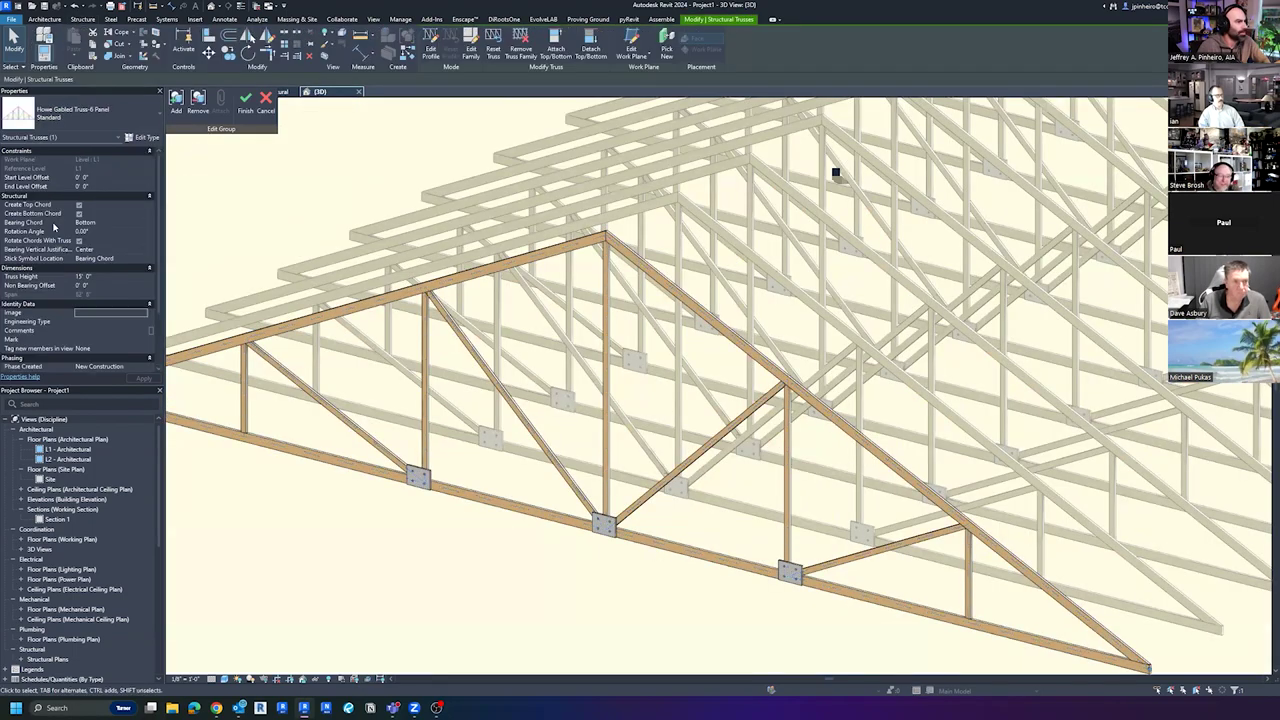
pyautogui.click(123, 279)
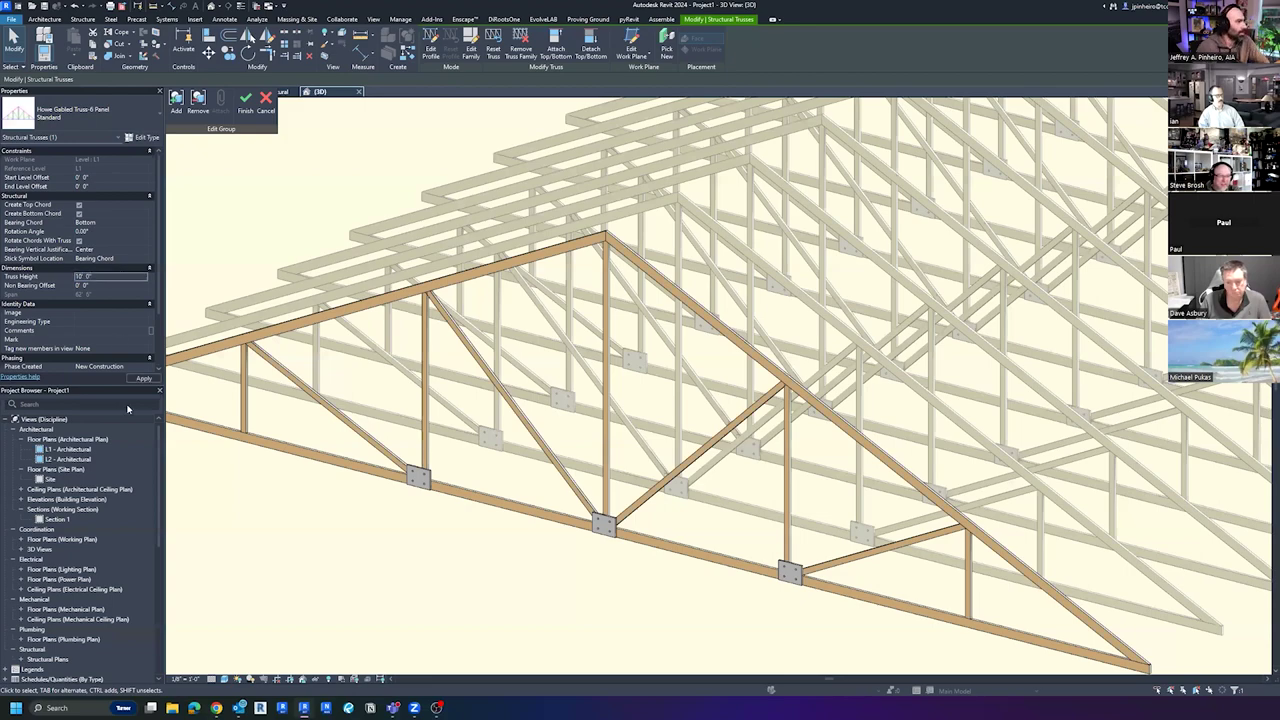
pyautogui.click(143, 379)
# Try to finish the group edit, examine the elements listed in the expanded error details, and cancel the attempt
pyautogui.scroll(-3, 490, 548)
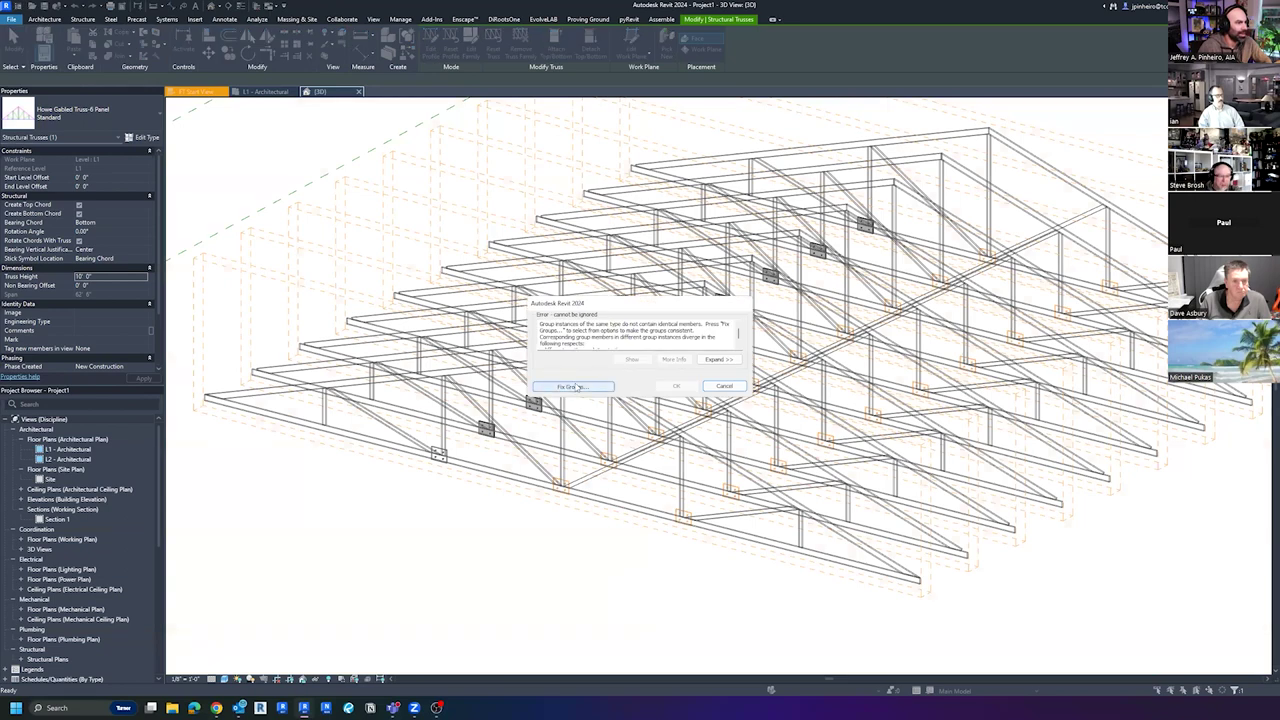
pyautogui.scroll(-1, 686, 342)
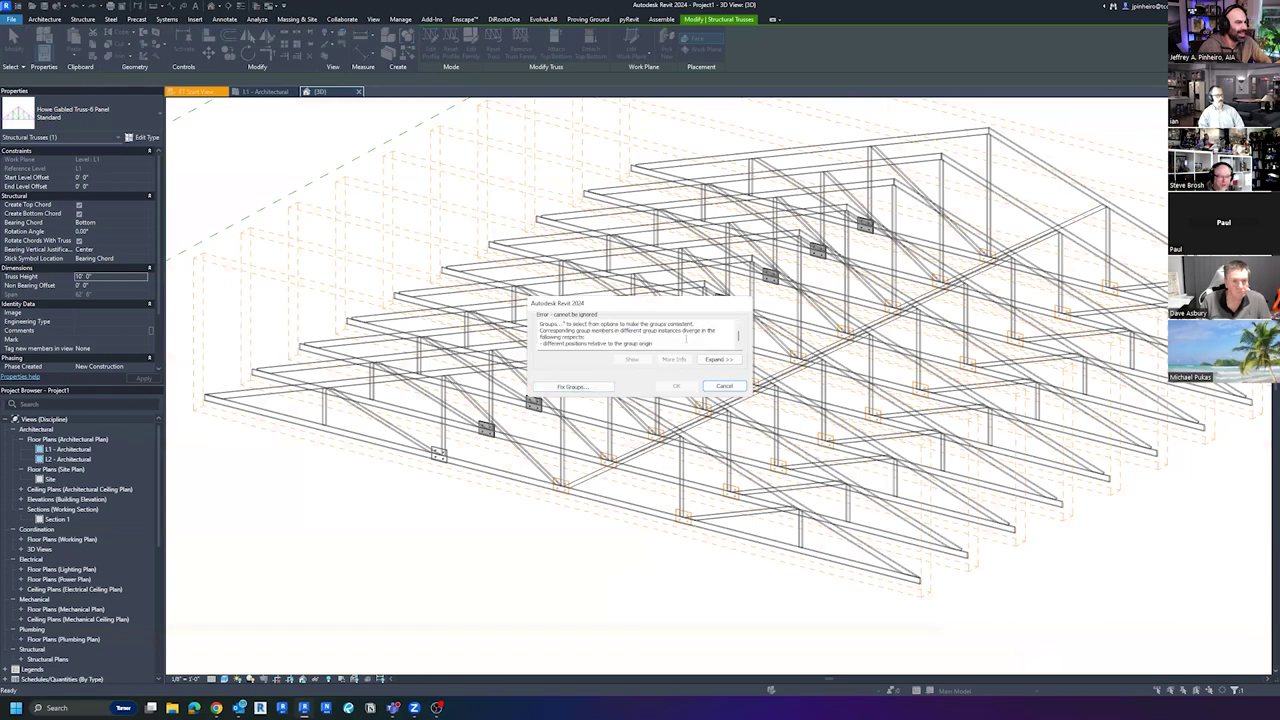
pyautogui.scroll(1, 686, 342)
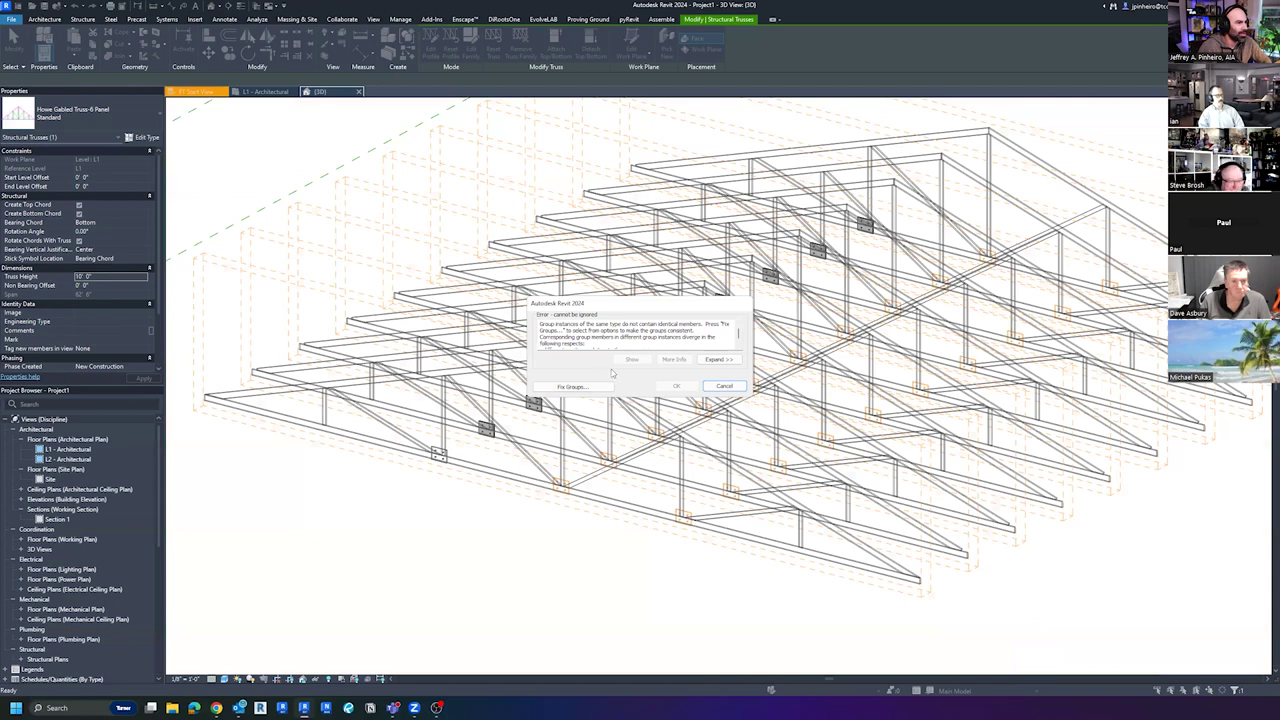
pyautogui.click(727, 360)
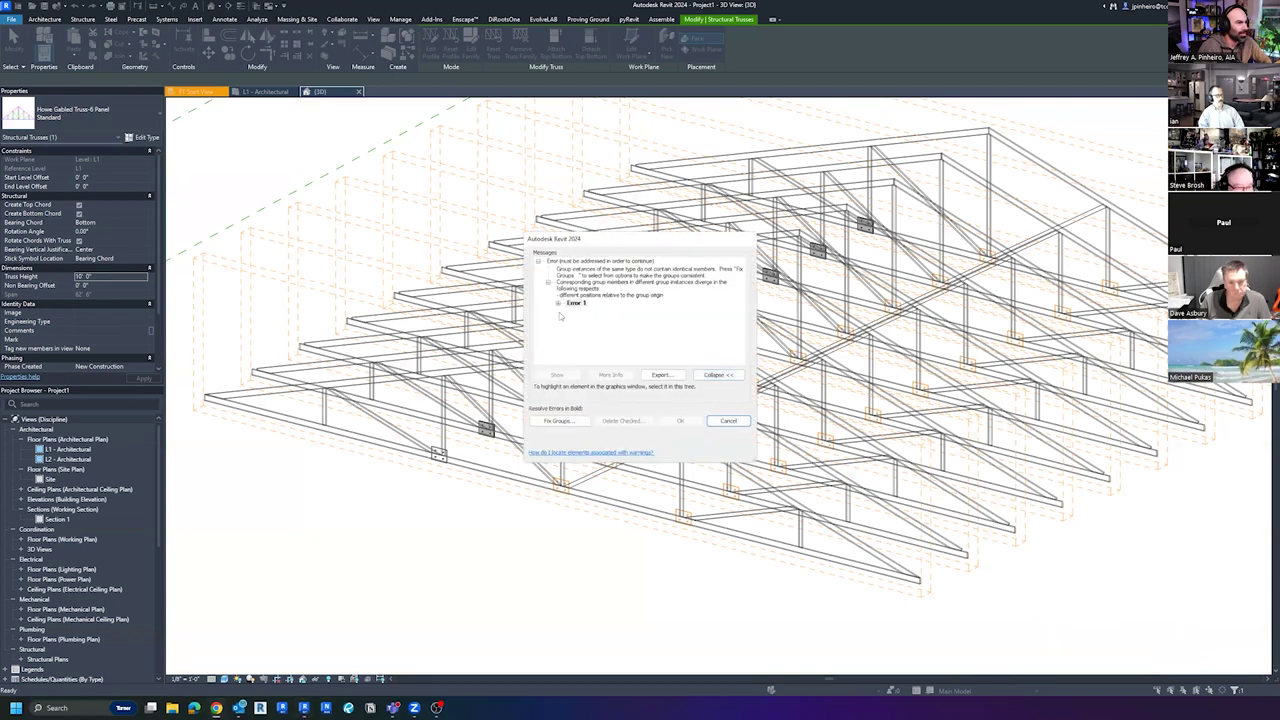
pyautogui.click(559, 303)
pyautogui.scroll(-3, 727, 326)
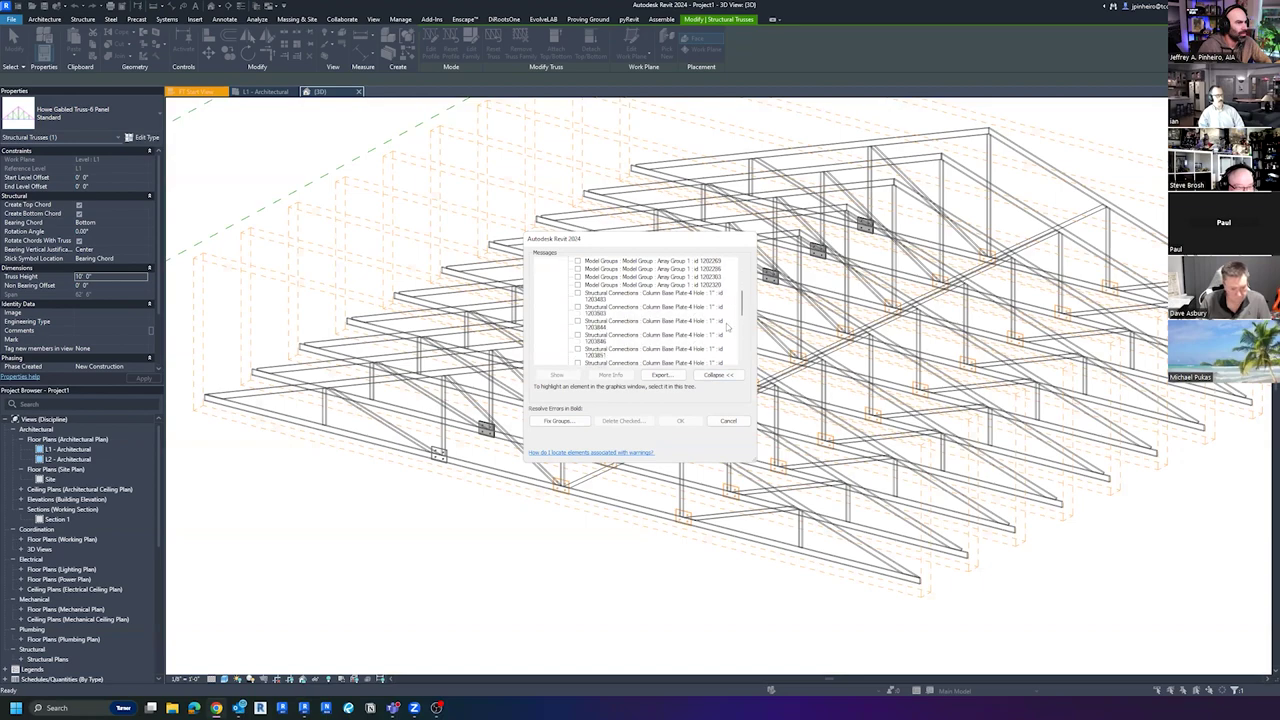
pyautogui.scroll(-2, 727, 326)
pyautogui.click(730, 421)
# Place another 1" Column Base Plate-4 Hole on the work plane, lying flat beside the bottom chord's center joint
pyautogui.scroll(6, 565, 468)
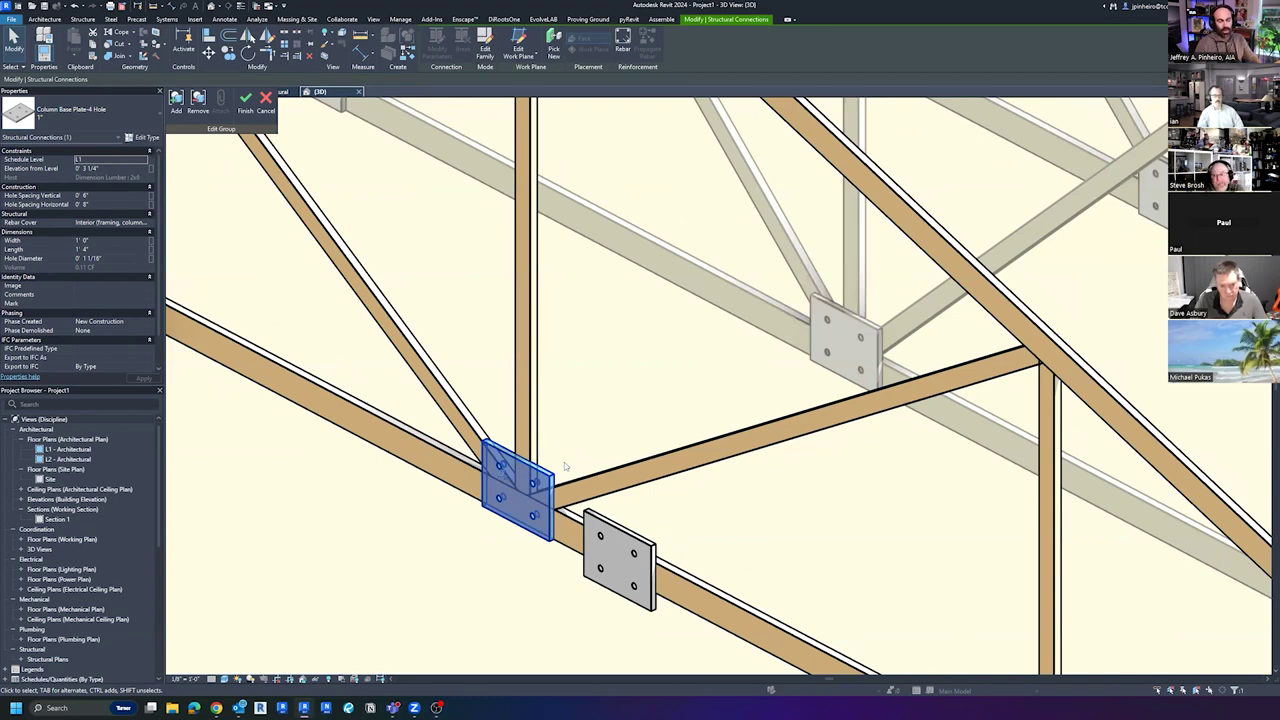
pyautogui.scroll(-3, 565, 467)
pyautogui.click(583, 446)
pyautogui.moveTo(547, 355); pyautogui.dragTo(531, 401, button='middle')
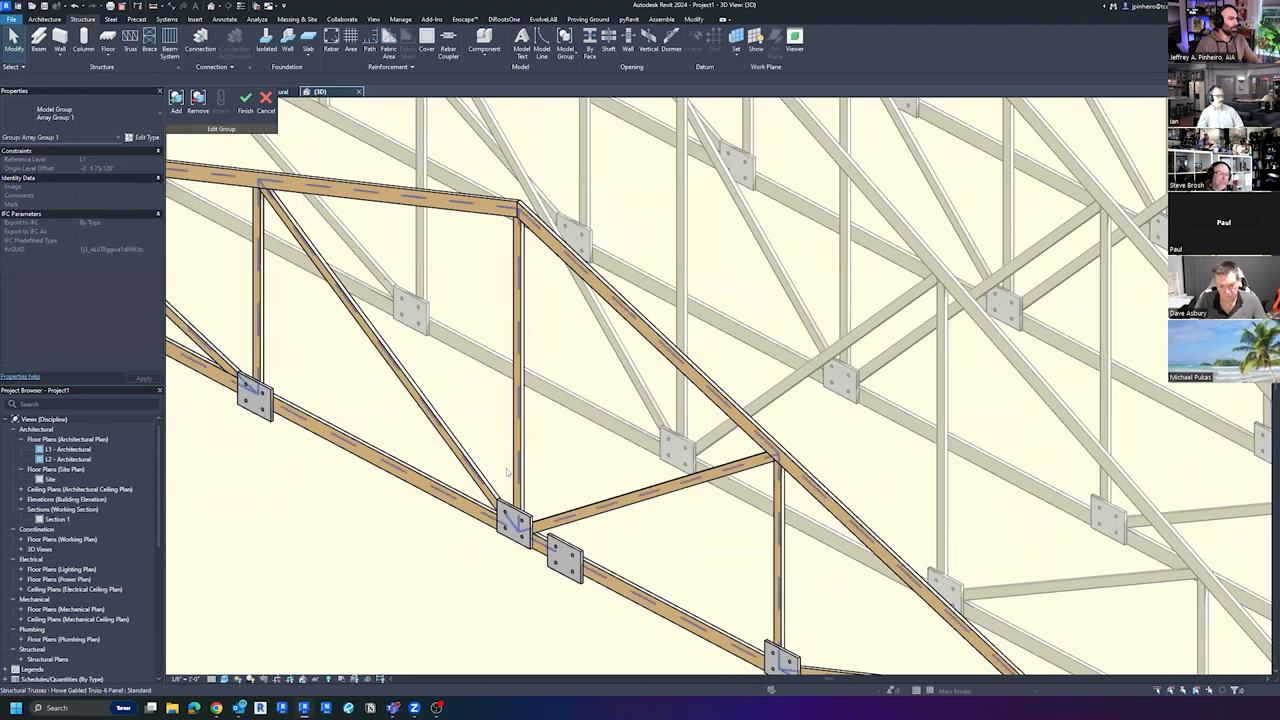
pyautogui.click(566, 556)
pyautogui.press('c')
pyautogui.press('s')
pyautogui.click(511, 46)
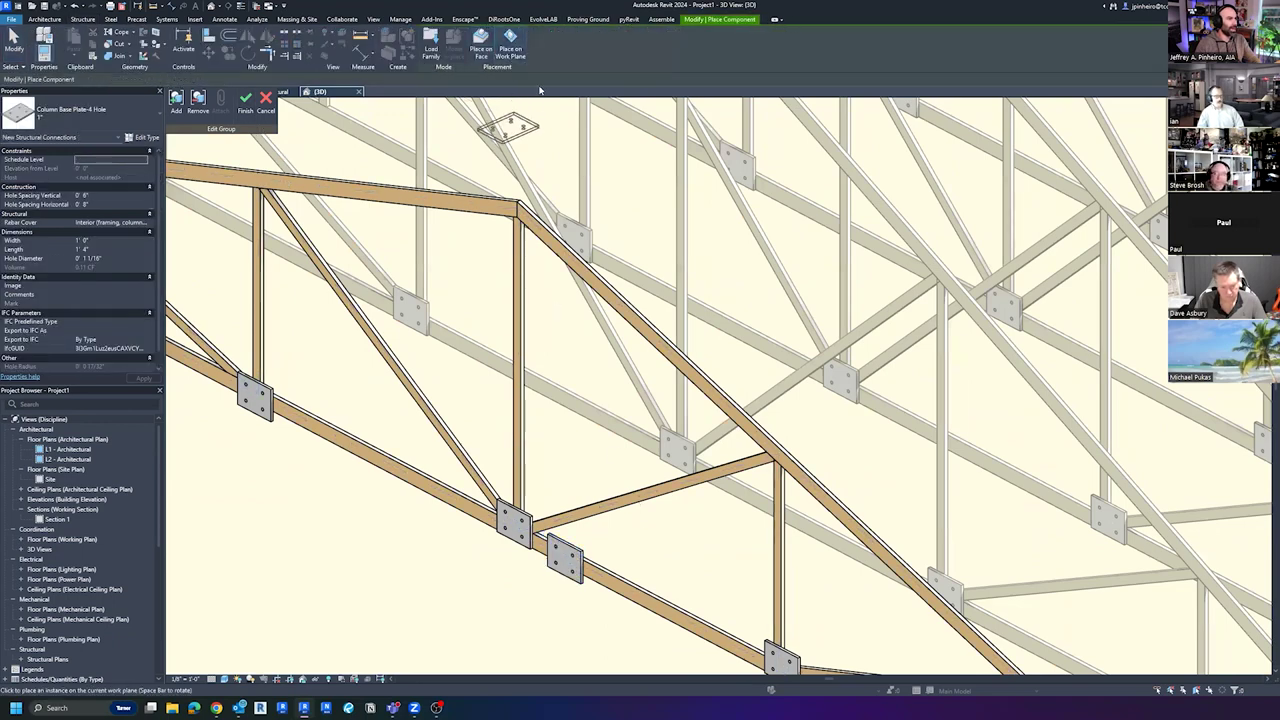
pyautogui.click(511, 46)
pyautogui.click(447, 578)
pyautogui.press('Escape')
# Delete the chord-mounted plate sitting beside the center joint, and shift the new flat plate along the bottom chord
pyautogui.click(569, 554)
pyautogui.scroll(2, 569, 554)
pyautogui.moveTo(569, 554); pyautogui.dragTo(555, 558, button='middle')
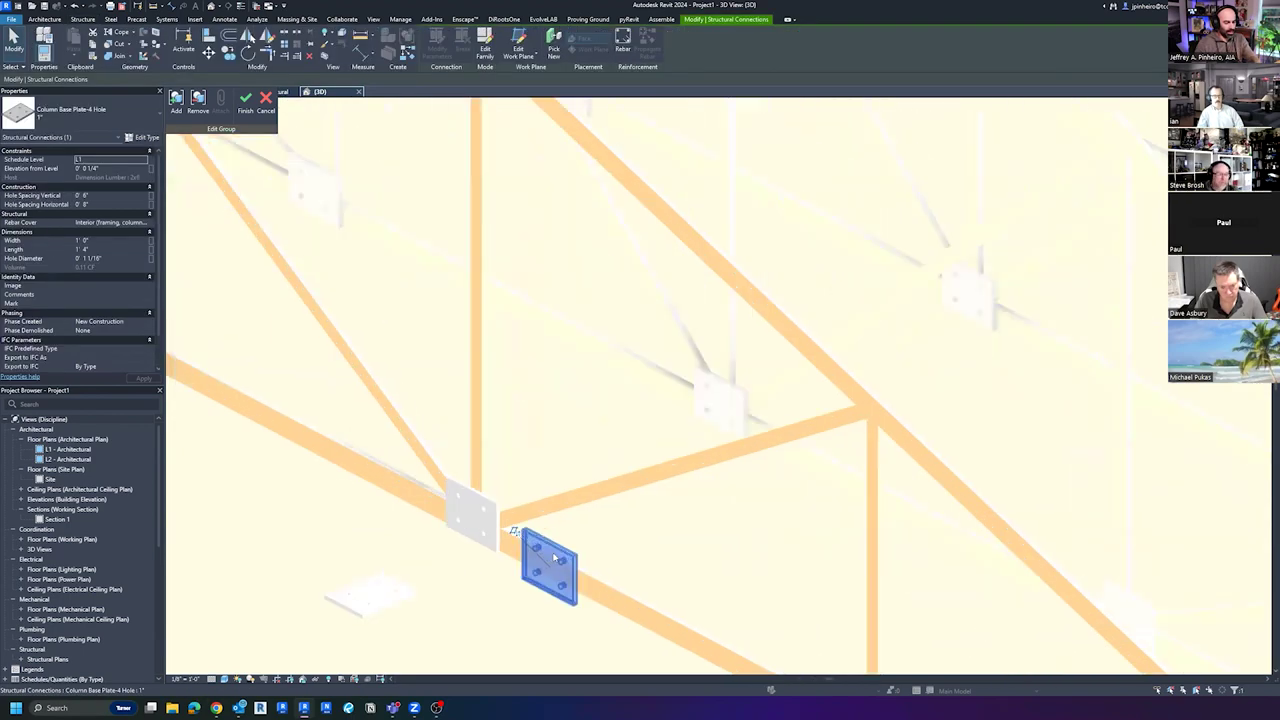
pyautogui.press('Delete')
pyautogui.click(402, 599)
pyautogui.scroll(2, 402, 599)
pyautogui.moveTo(402, 599); pyautogui.dragTo(497, 557, button='middle')
pyautogui.moveTo(497, 557); pyautogui.dragTo(710, 557)
# Delete the three remaining chord-mounted plates at the center, right and left joints of the edited truss
pyautogui.click(618, 463)
pyautogui.scroll(-4, 620, 464)
pyautogui.keyDown('shift'); pyautogui.moveTo(620, 464); pyautogui.dragTo(718, 537, button='middle'); pyautogui.keyUp('shift')
pyautogui.click(718, 537)
pyautogui.click(625, 449)
pyautogui.press('Delete')
pyautogui.click(905, 550)
pyautogui.press('Delete')
pyautogui.click(341, 352)
pyautogui.press('Escape')
pyautogui.click(333, 366)
pyautogui.press('Delete')
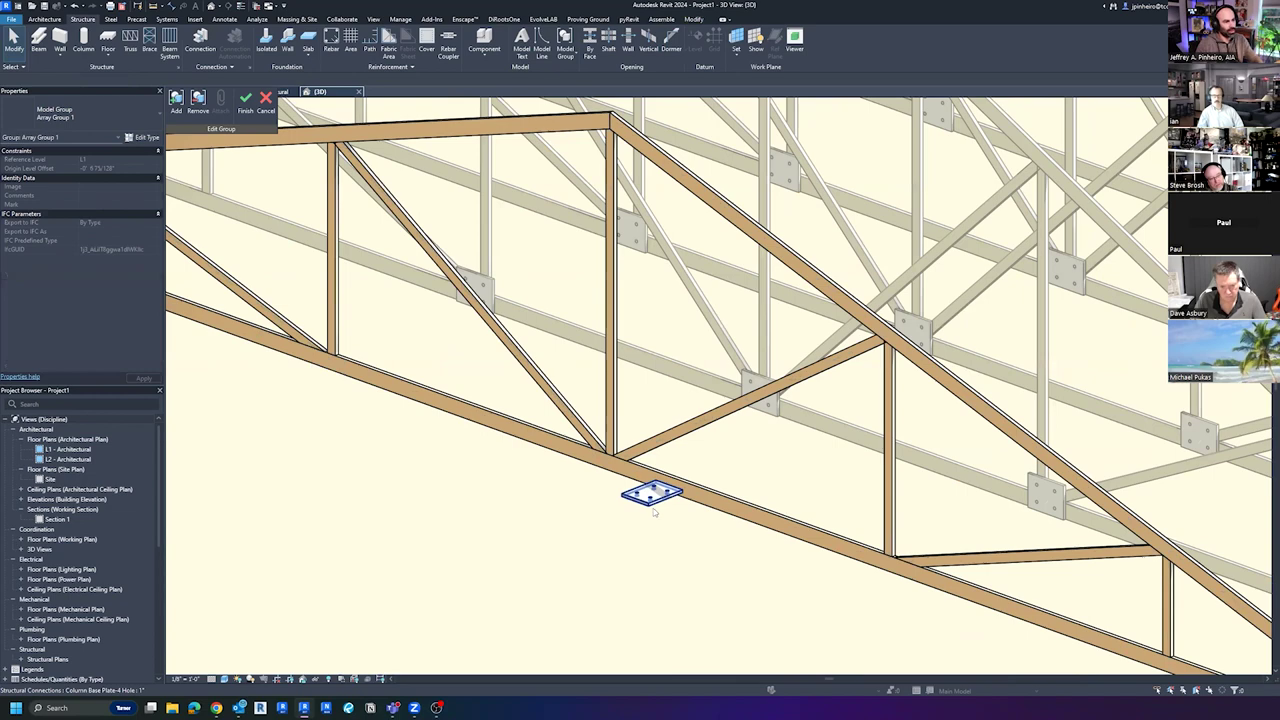
# Move the flat plate onto the bottom chord's center joint and check its placement from above
pyautogui.moveTo(652, 494); pyautogui.dragTo(598, 478)
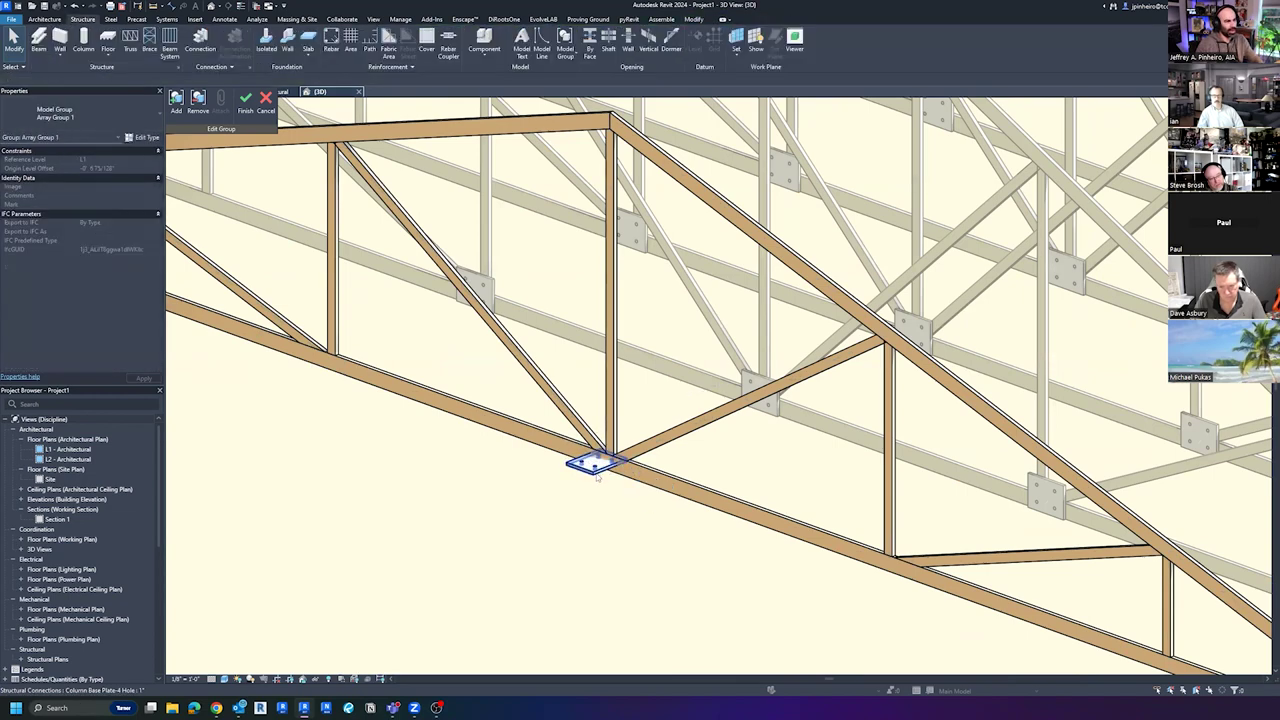
pyautogui.click(598, 477)
pyautogui.keyDown('shift'); pyautogui.moveTo(580, 526); pyautogui.dragTo(471, 571, button='middle'); pyautogui.keyUp('shift')
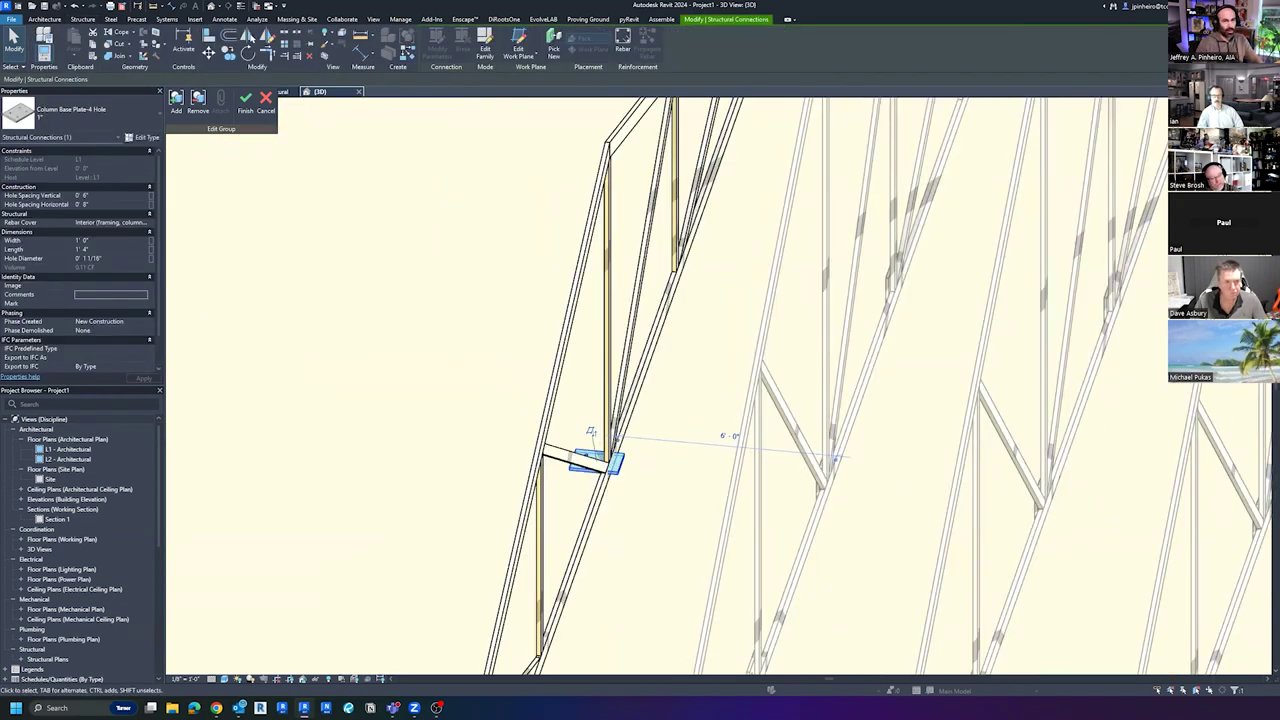
pyautogui.click(1224, 142)
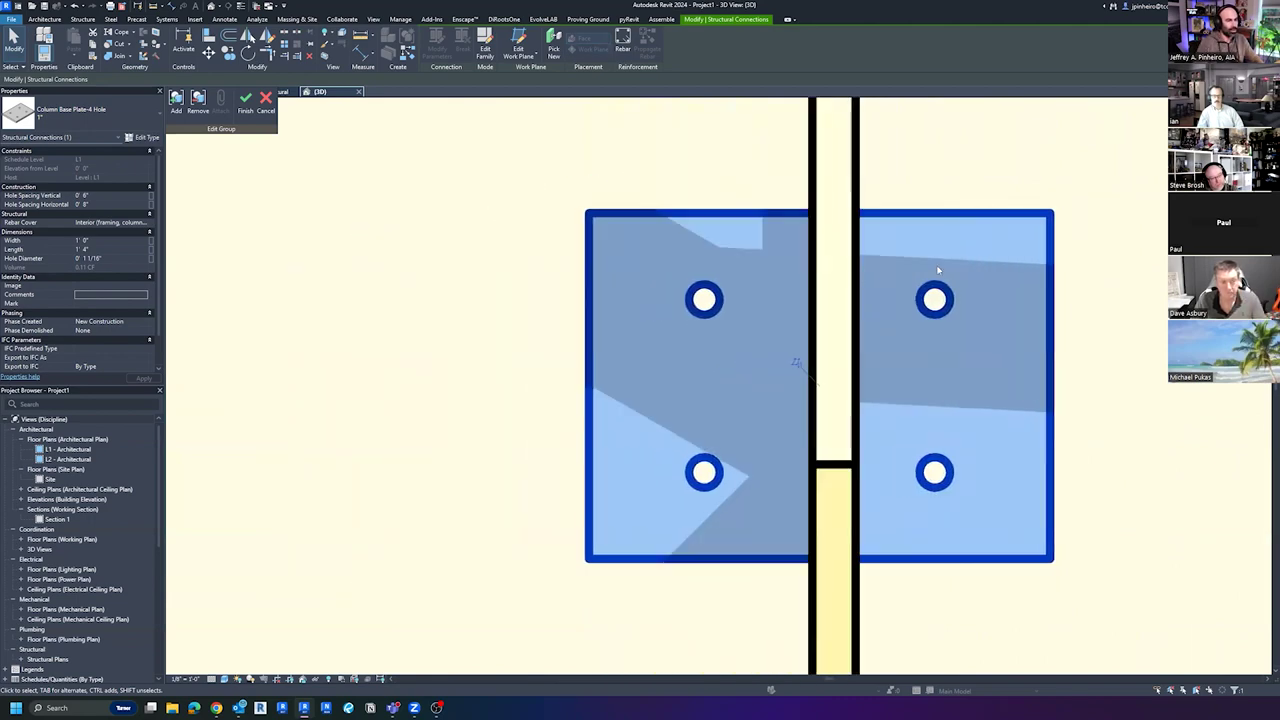
pyautogui.scroll(-2, 921, 320)
pyautogui.keyDown('shift'); pyautogui.moveTo(921, 320); pyautogui.dragTo(995, 215, button='middle'); pyautogui.keyUp('shift')
pyautogui.click(888, 432)
pyautogui.scroll(-2, 886, 434)
pyautogui.keyDown('shift'); pyautogui.moveTo(886, 434); pyautogui.dragTo(886, 414, button='middle'); pyautogui.keyUp('shift')
pyautogui.click(886, 413)
pyautogui.scroll(-4, 880, 417)
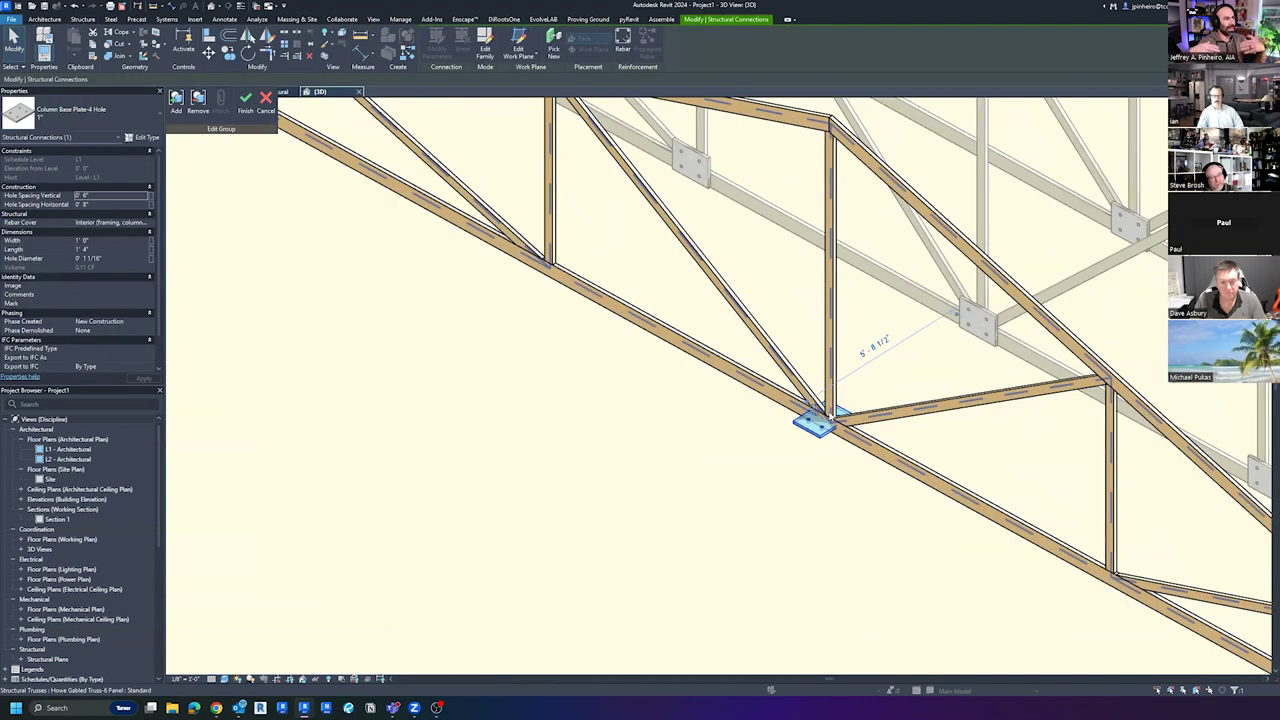
pyautogui.scroll(-5, 763, 490)
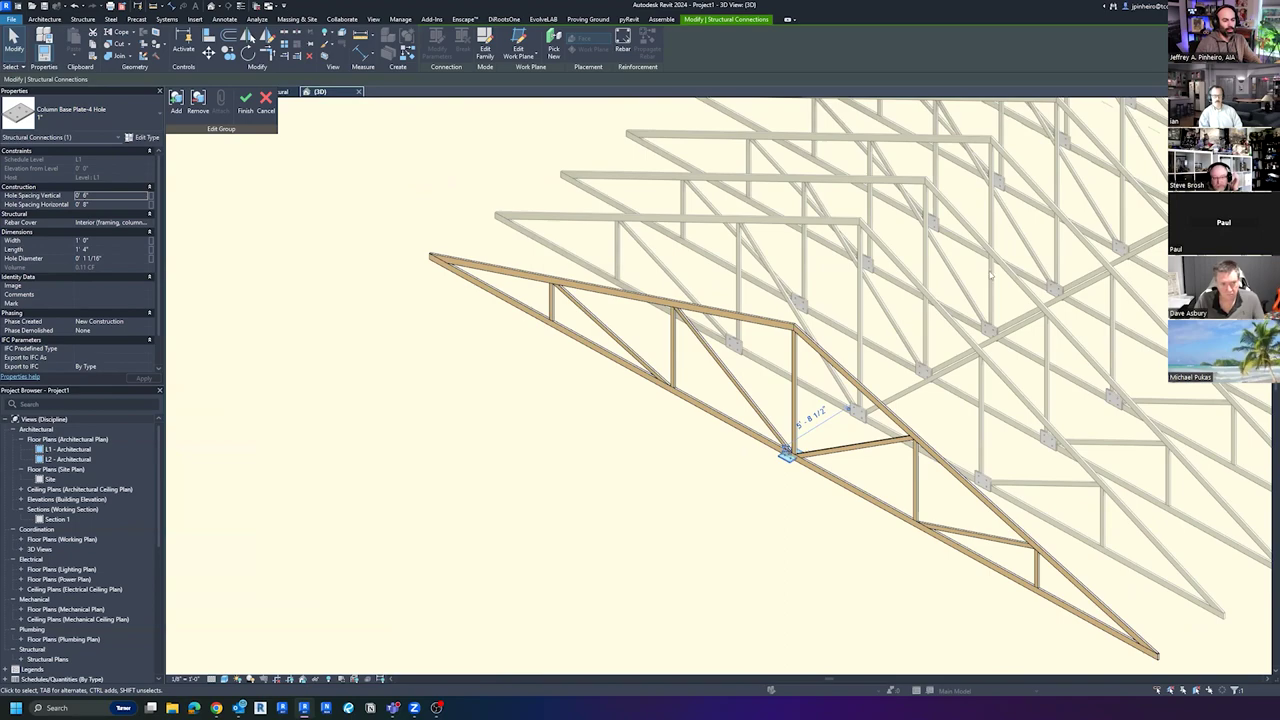
# Copy the flat plate to the bottom chord near the outermost left vertical web, and finish editing the truss group
pyautogui.click(1224, 132)
pyautogui.scroll(-3, 801, 391)
pyautogui.press('c')
pyautogui.press('o')
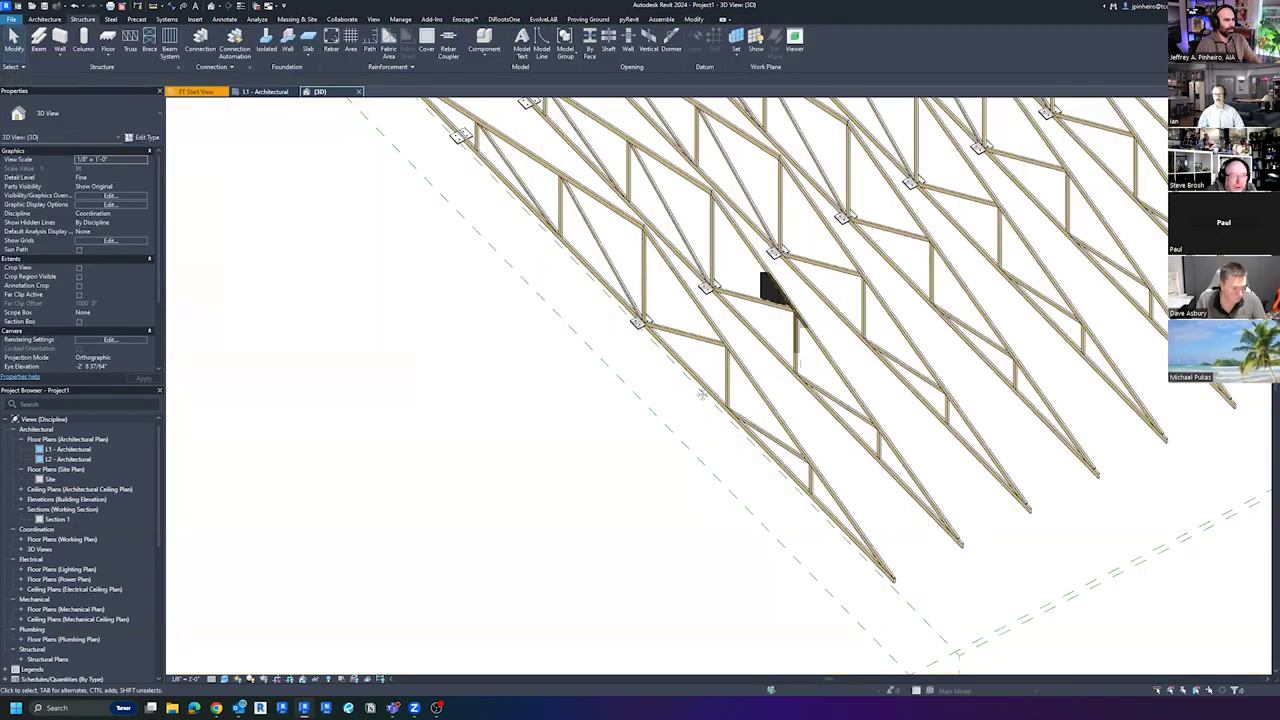
pyautogui.scroll(6, 858, 390)
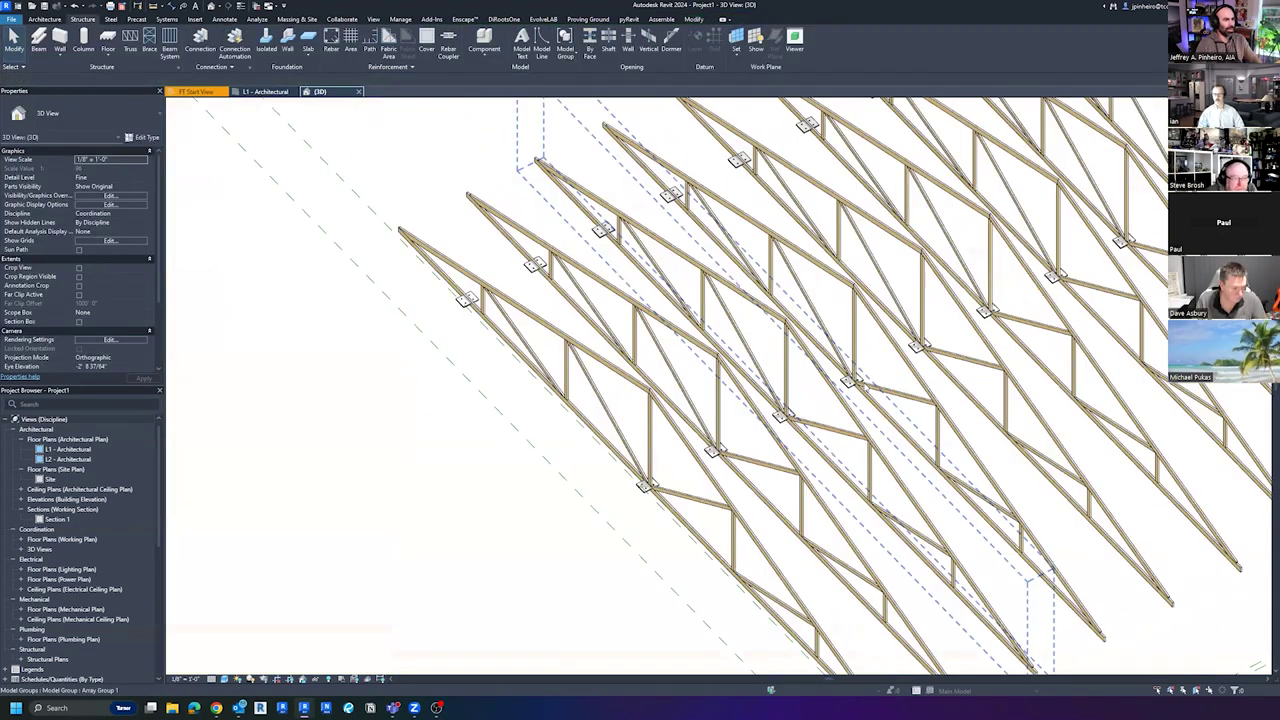
pyautogui.scroll(-3, 859, 391)
pyautogui.scroll(3, 932, 382)
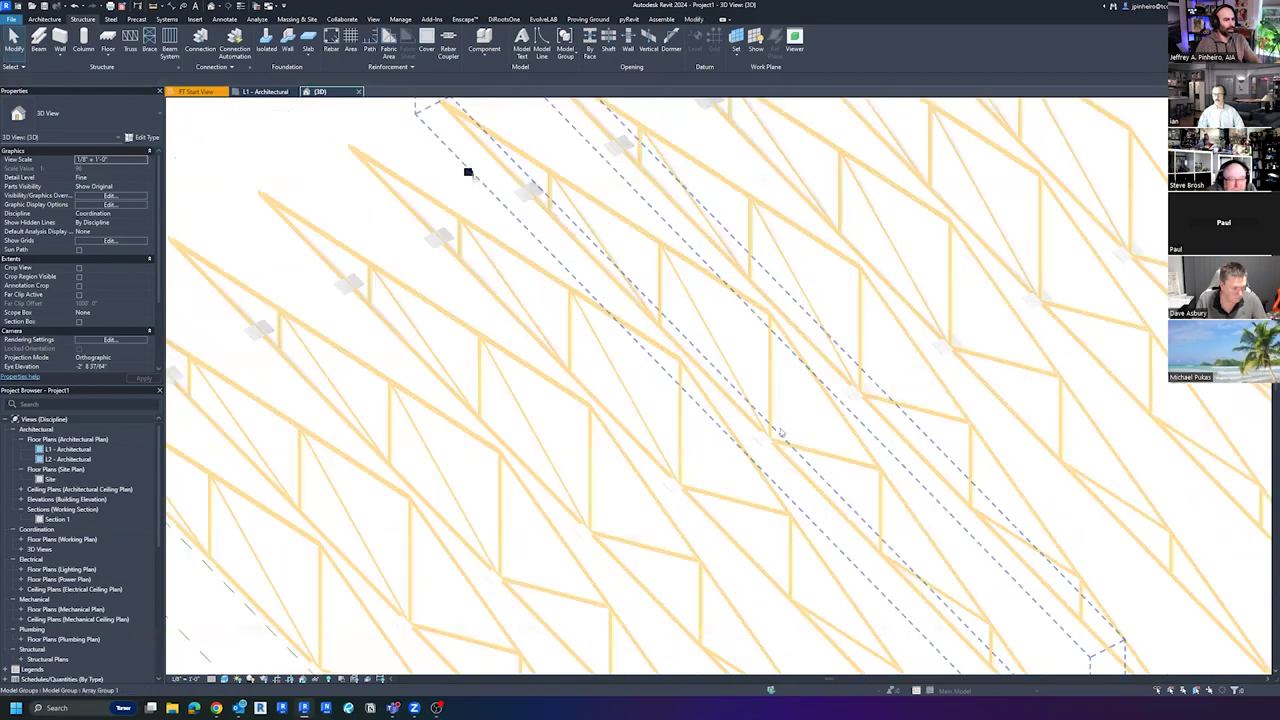
pyautogui.scroll(-3, 848, 439)
pyautogui.moveTo(610, 560); pyautogui.dragTo(830, 355, button='middle')
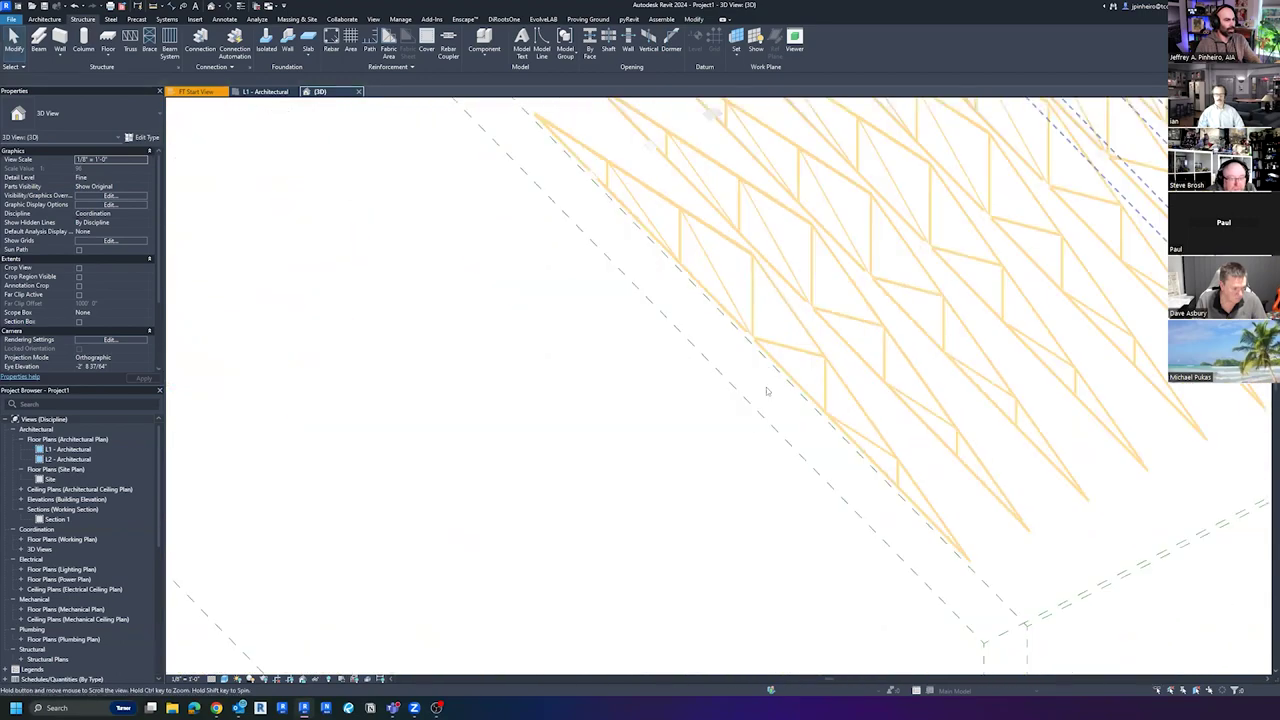
# Reopen the front truss group for editing and set the truss height to 15'
pyautogui.click(784, 337)
pyautogui.scroll(3, 784, 337)
pyautogui.keyDown('shift'); pyautogui.moveTo(818, 285); pyautogui.dragTo(621, 450, button='middle'); pyautogui.keyUp('shift')
pyautogui.press('e')
pyautogui.press('g')
pyautogui.click(623, 455)
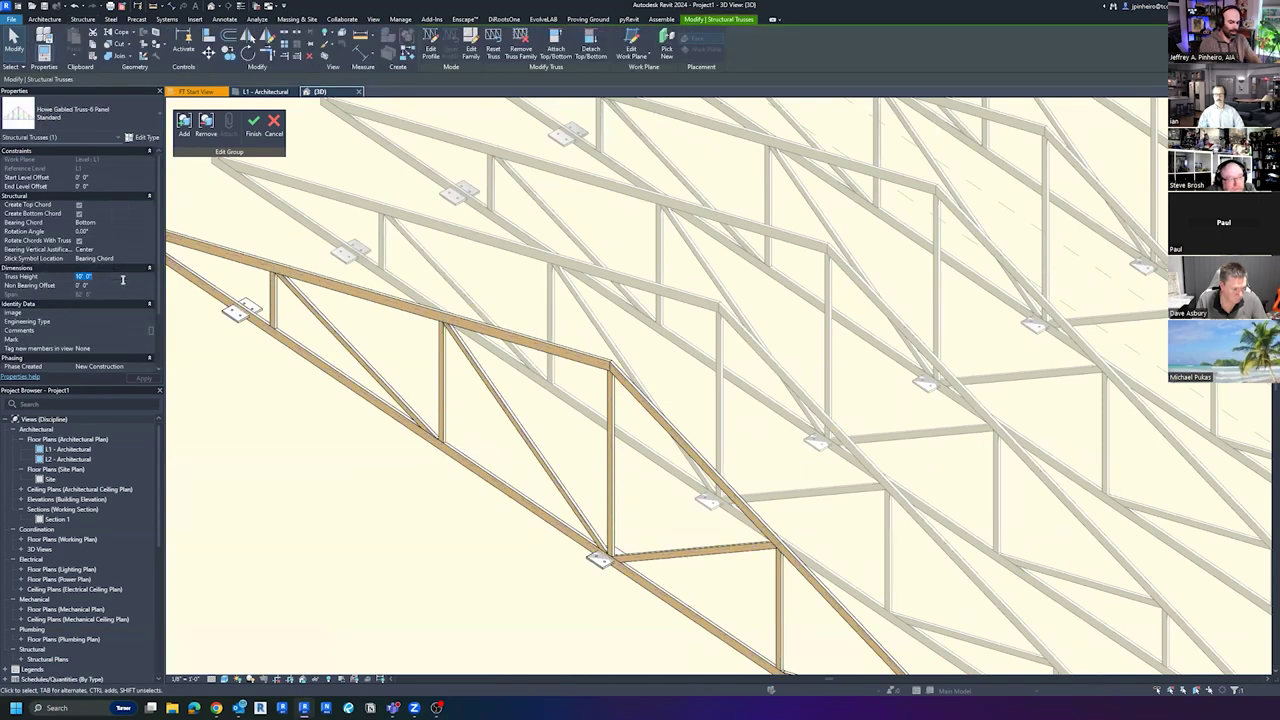
pyautogui.scroll(-5, 641, 417)
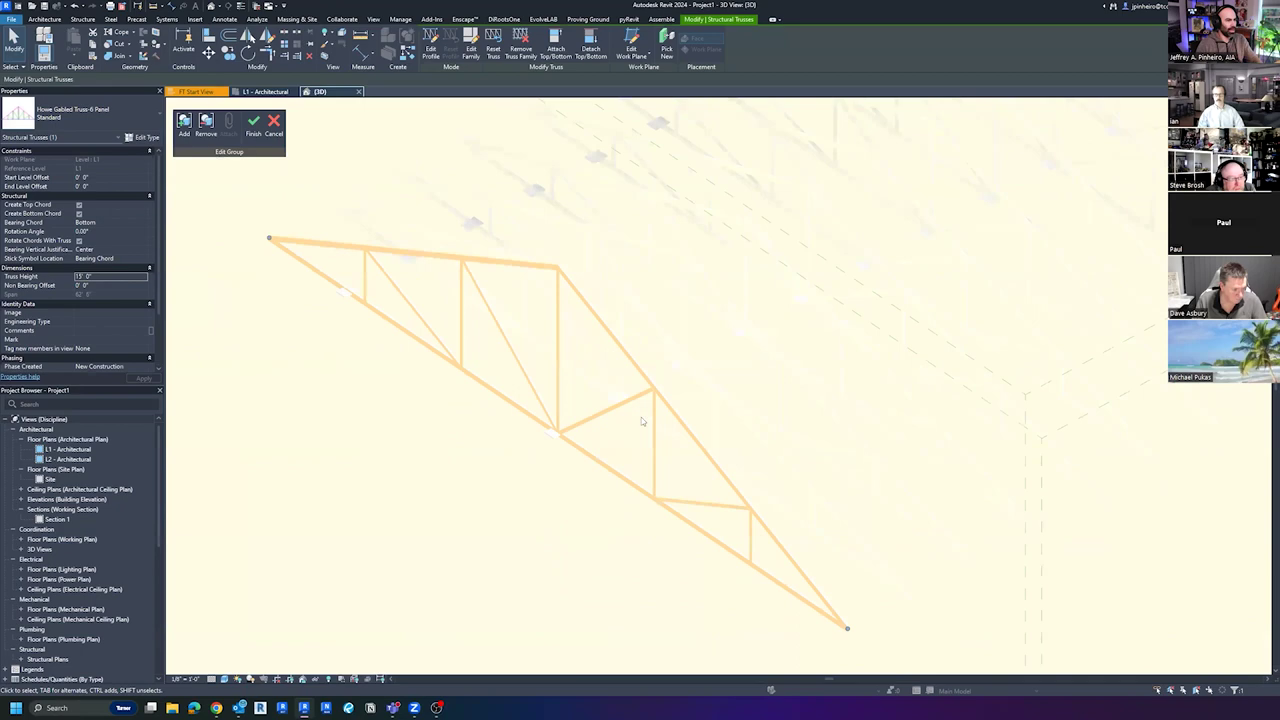
# Shorten the truss span by moving its right endpoint inward, and remove the ineffective coping
pyautogui.scroll(5, 718, 499)
pyautogui.moveTo(702, 485); pyautogui.dragTo(668, 458)
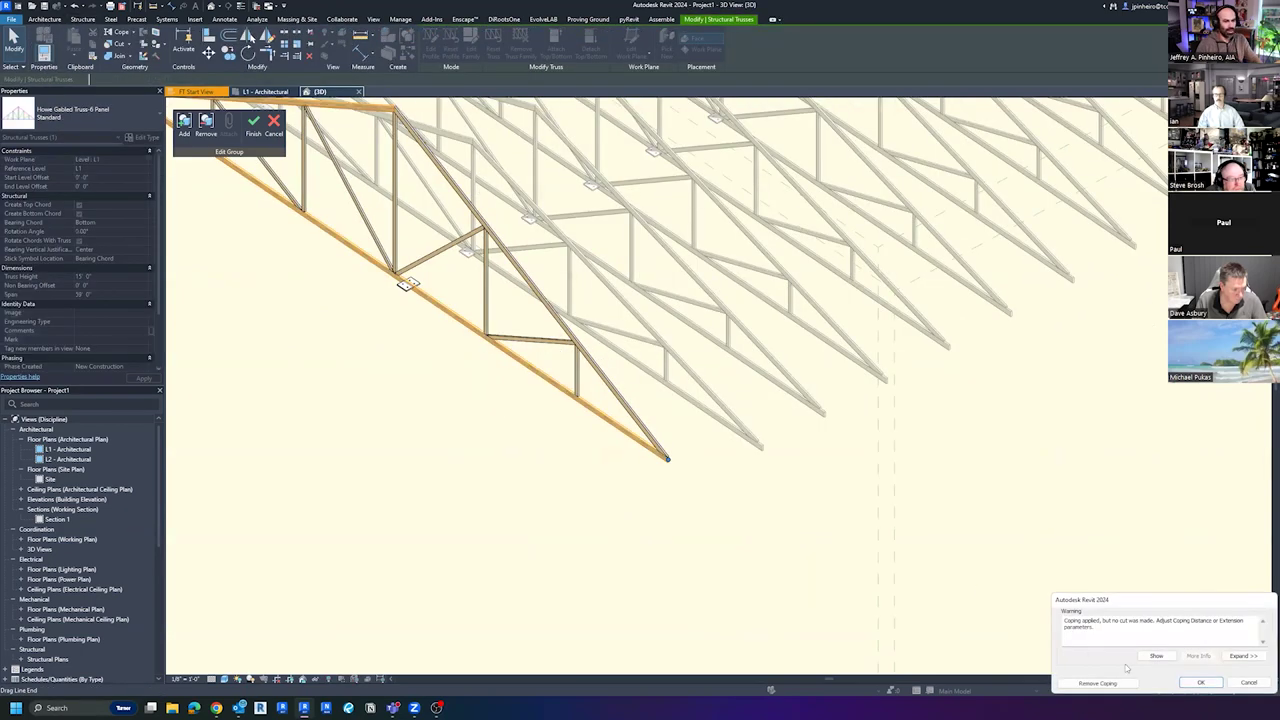
pyautogui.click(1097, 684)
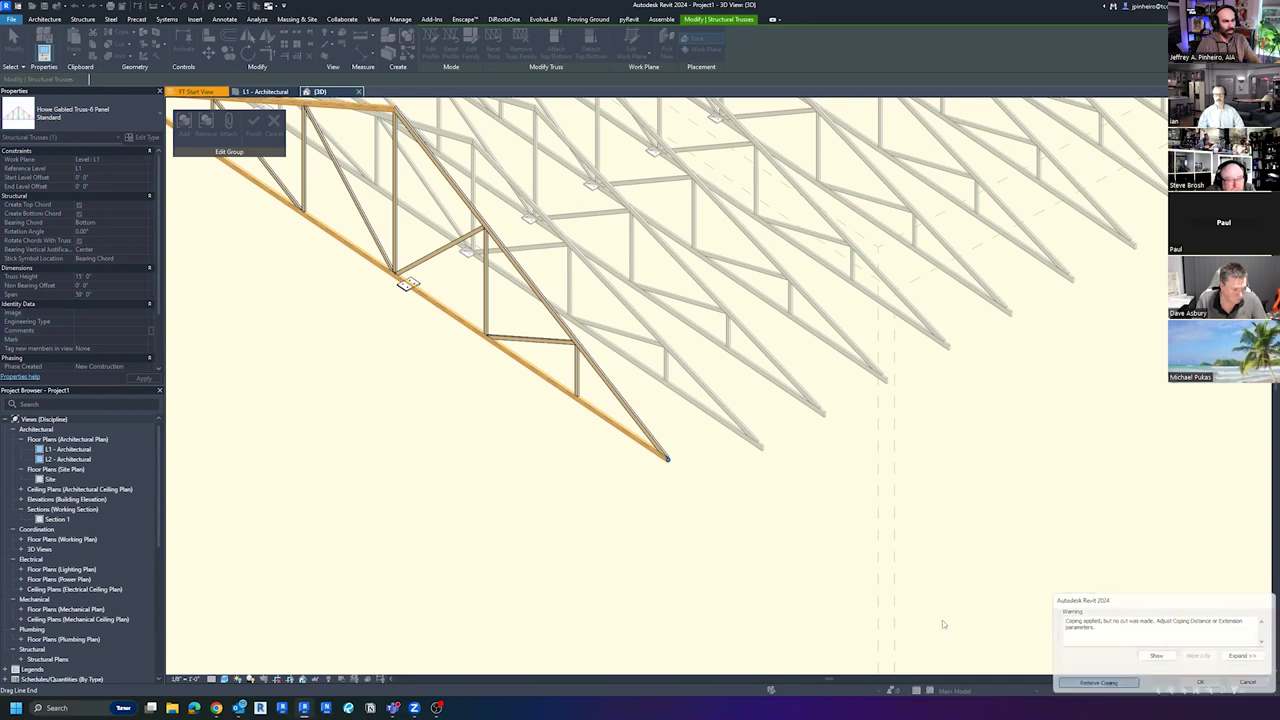
# Examine how the left top chord meets the bottom chord at the truss's outer heel joint
pyautogui.scroll(5, 422, 136)
pyautogui.scroll(2, 388, 230)
pyautogui.click(388, 230)
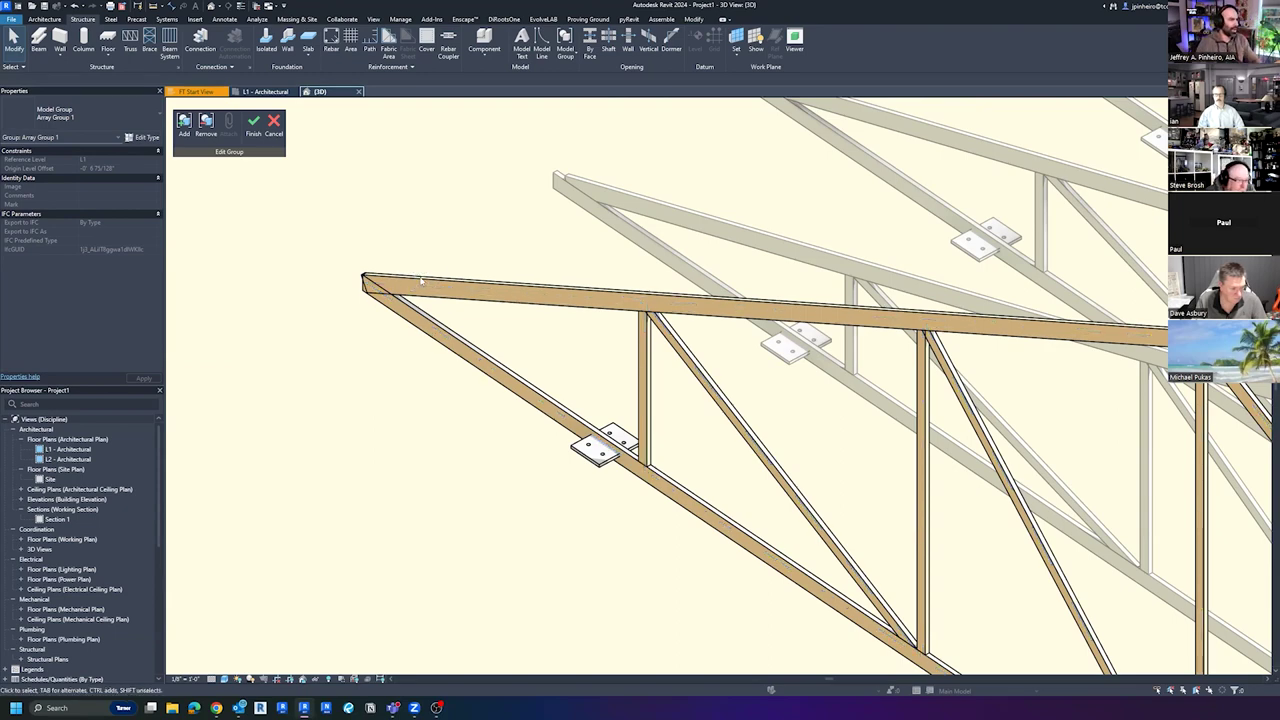
pyautogui.click(421, 283)
pyautogui.scroll(3, 380, 268)
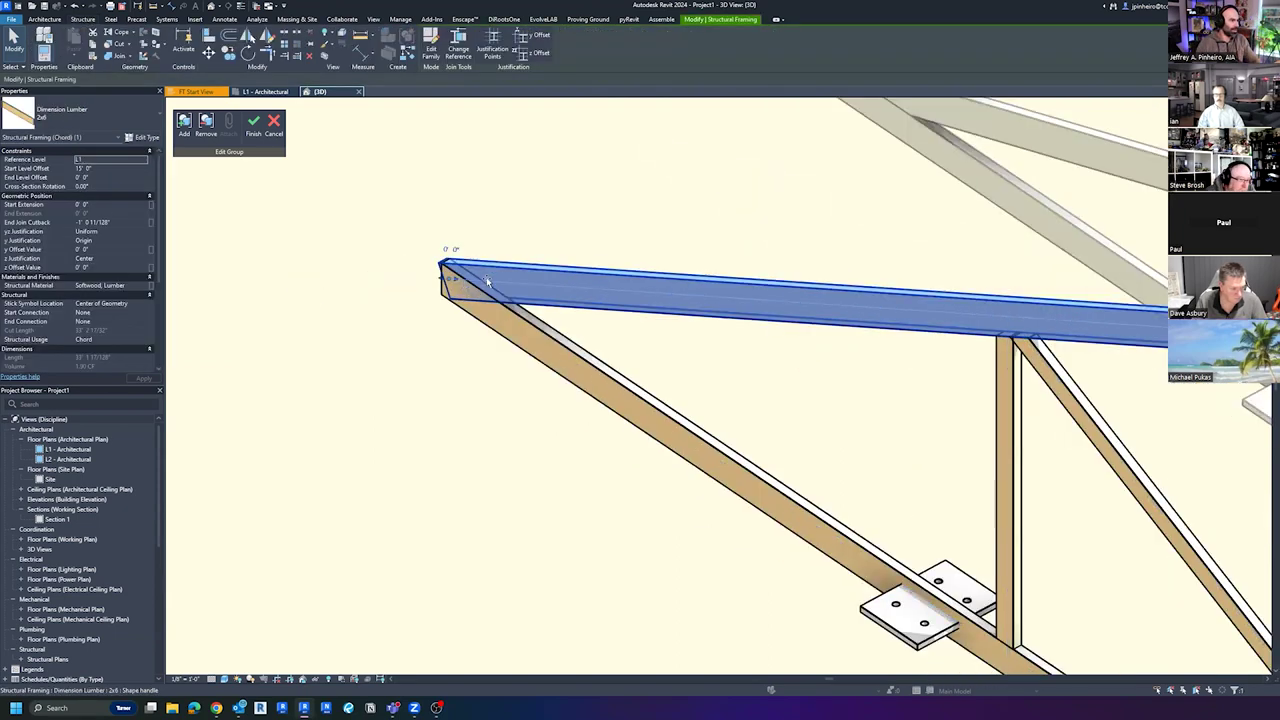
pyautogui.scroll(1, 487, 281)
pyautogui.click(436, 375)
pyautogui.scroll(-3, 434, 377)
pyautogui.keyDown('shift'); pyautogui.moveTo(434, 377); pyautogui.dragTo(522, 400, button='middle'); pyautogui.keyUp('shift')
pyautogui.scroll(-2, 522, 400)
pyautogui.scroll(2, 522, 398)
# Stretch the left top chord's end outward at the heel joint, and finish editing the truss group
pyautogui.click(470, 315)
pyautogui.scroll(2, 405, 325)
pyautogui.moveTo(449, 327); pyautogui.dragTo(386, 340)
pyautogui.press('Escape')
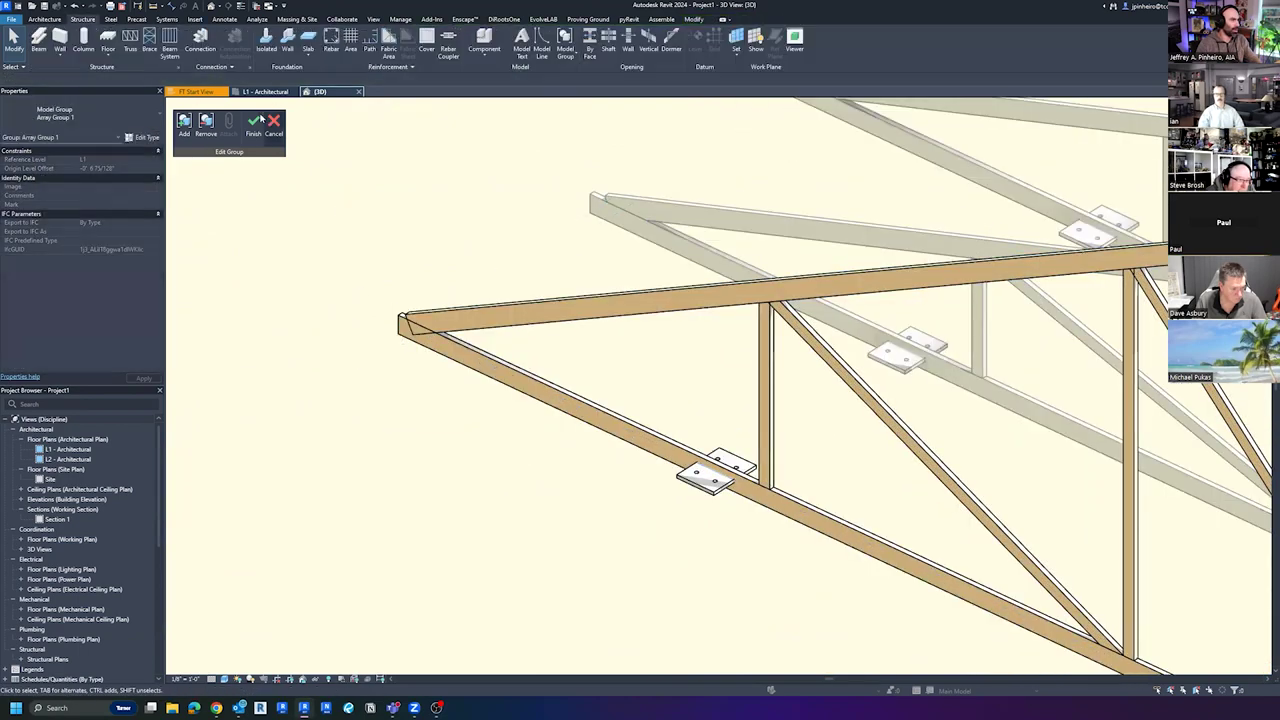
pyautogui.scroll(-4, 548, 363)
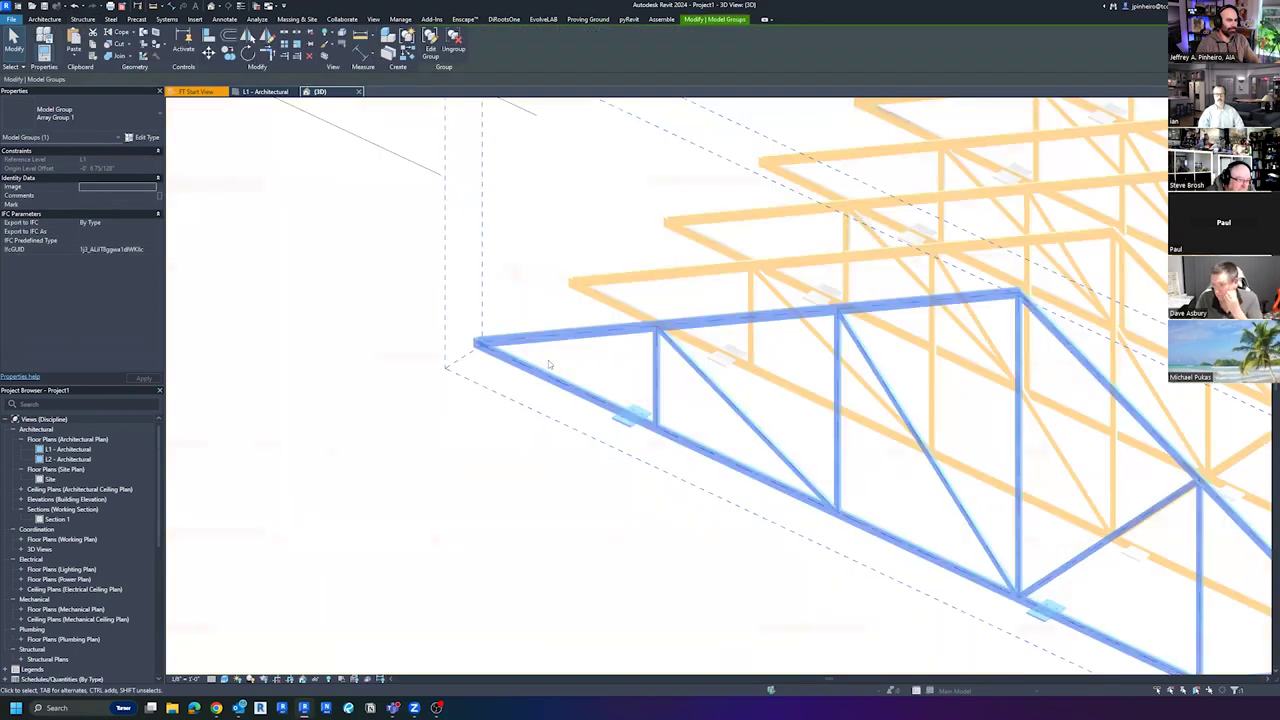
pyautogui.press('Escape')
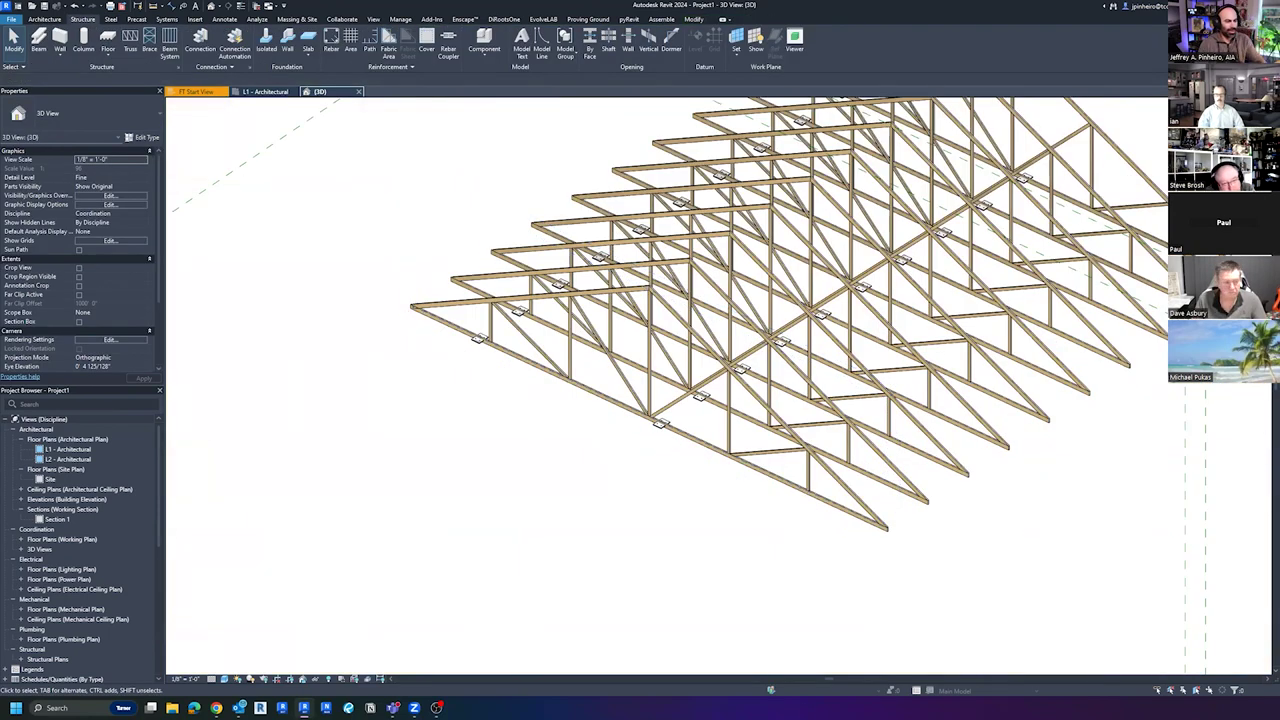